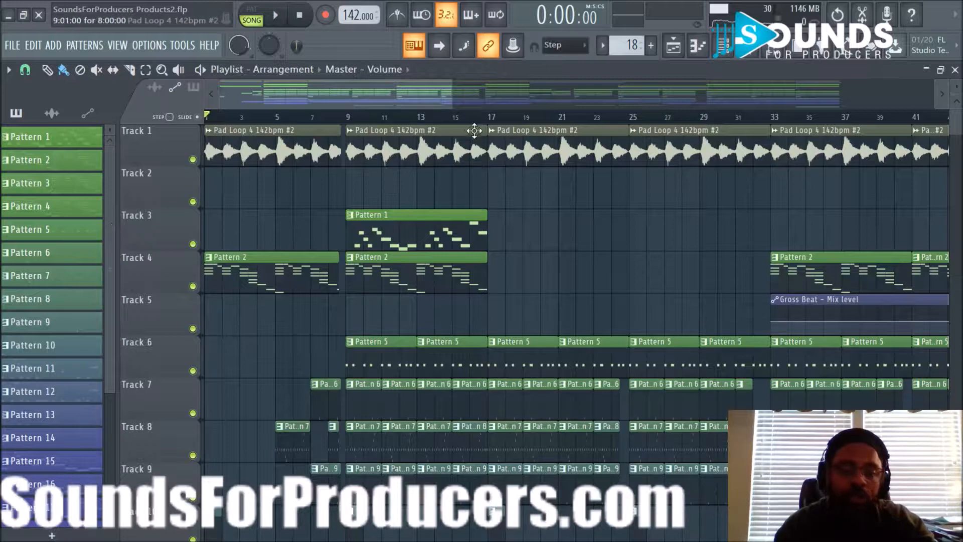
# Step: Check where the Pad Loop 4 142bpm sample sits in the Scorpion's Sting Vol. 1 Pad folder of the browser
pyautogui.scroll(-3, 431, 106)
pyautogui.moveTo(449, 103); pyautogui.dragTo(381, 97)
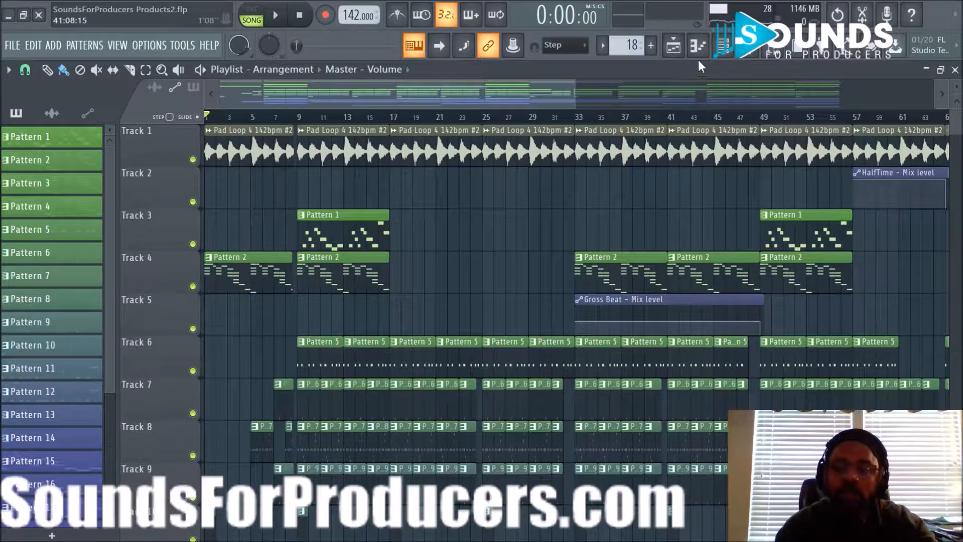
pyautogui.click(781, 59)
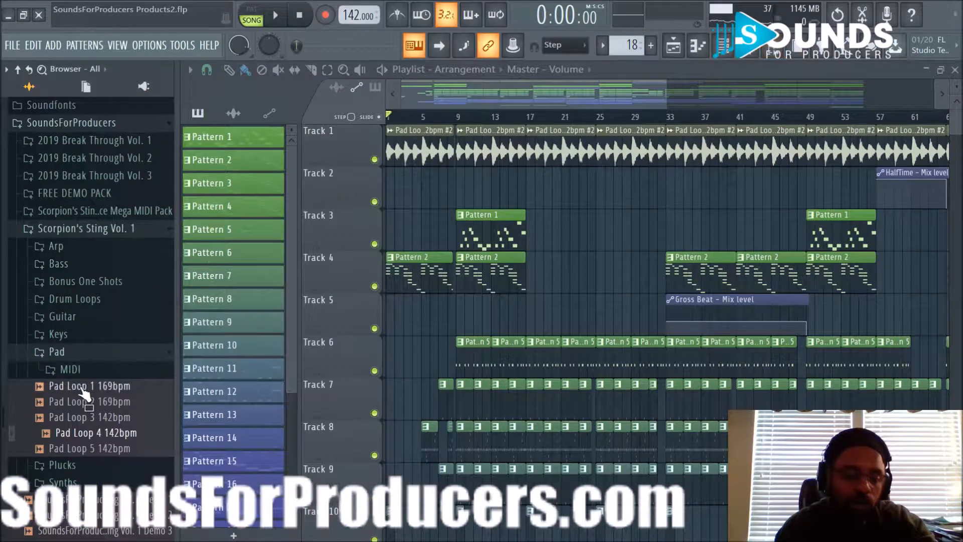
pyautogui.moveTo(80, 432); pyautogui.dragTo(466, 370)
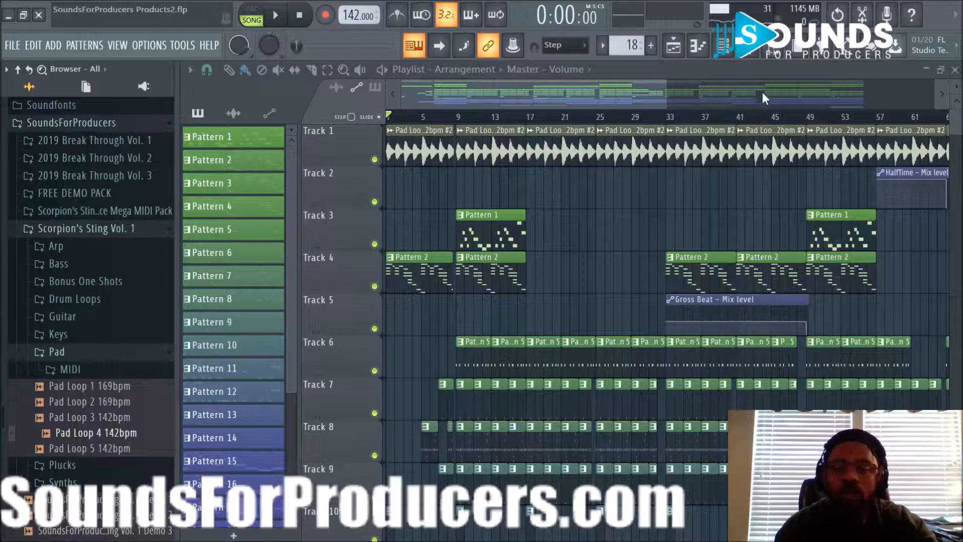
pyautogui.click(771, 49)
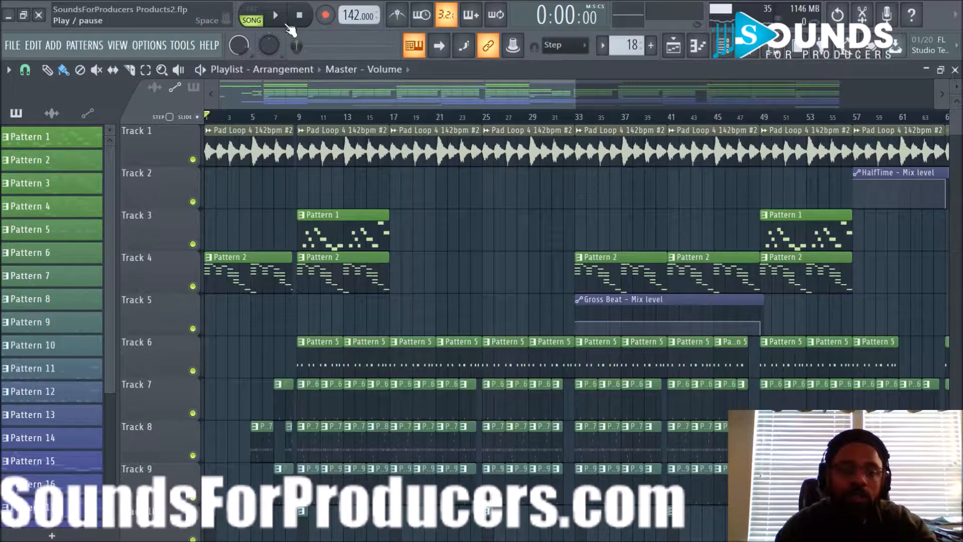
# Step: Play the full song arrangement from the beginning and stop the playback
pyautogui.click(276, 15)
pyautogui.scroll(-2, 404, 120)
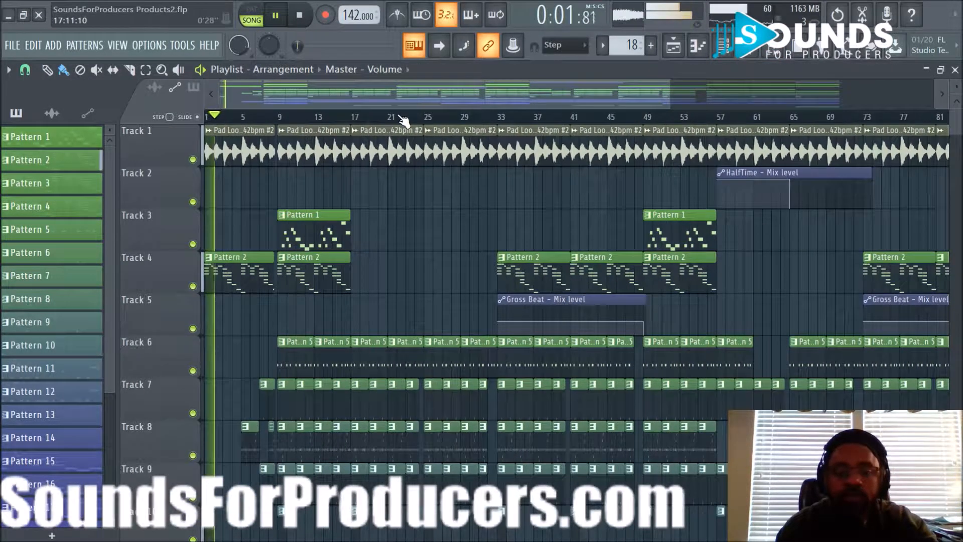
pyautogui.scroll(-1, 404, 120)
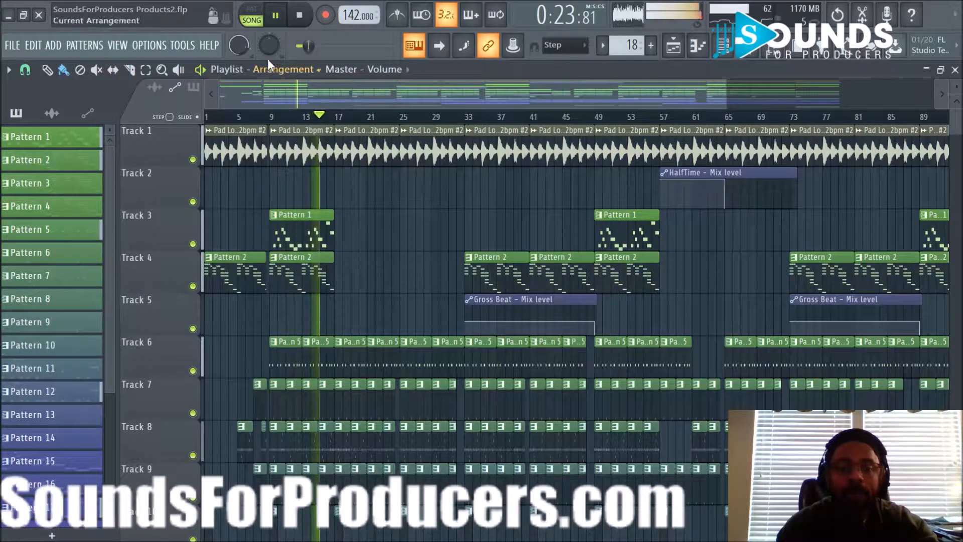
pyautogui.scroll(-1, 441, 118)
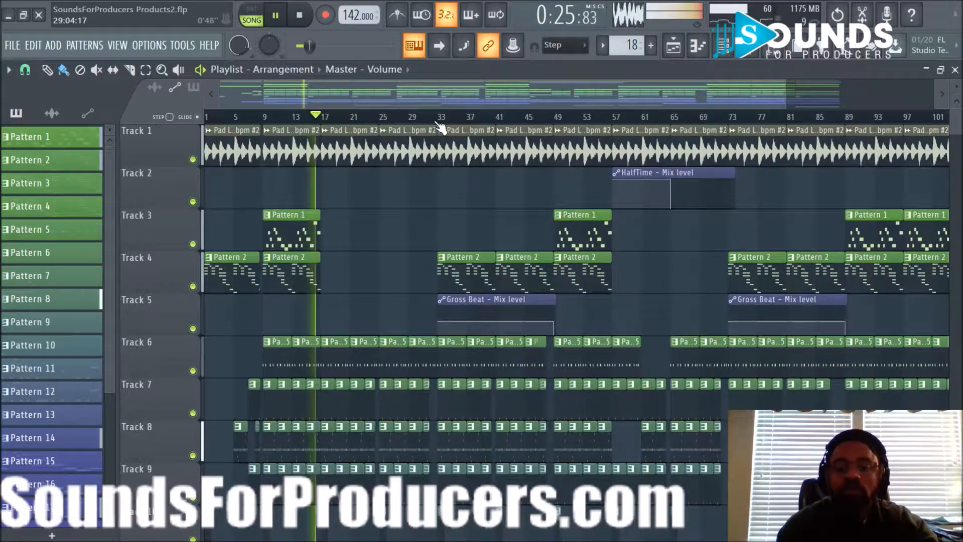
pyautogui.click(303, 19)
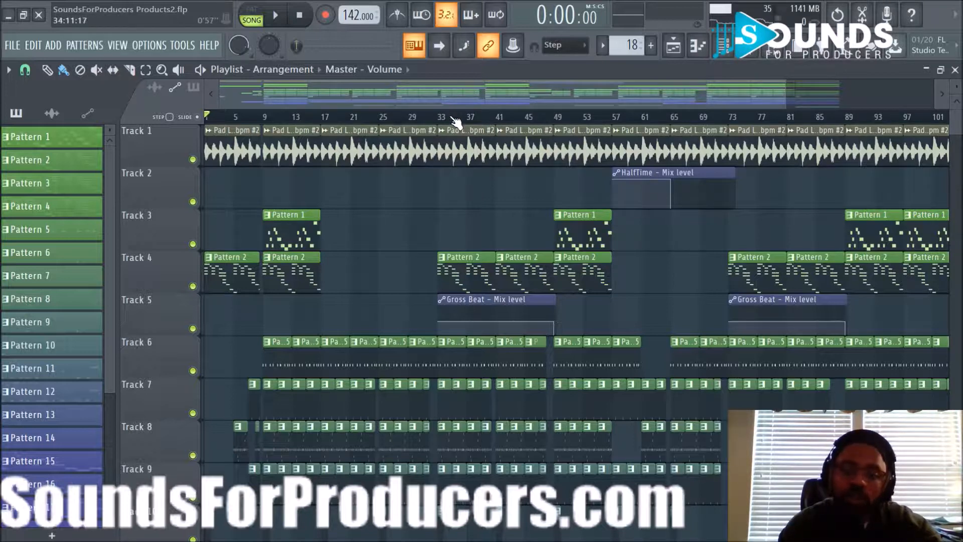
# Step: Open the mixer and inspect the effects loaded on the Sound Group and Drum Group tracks
pyautogui.moveTo(450, 97); pyautogui.dragTo(504, 102)
pyautogui.scroll(-1, 498, 100)
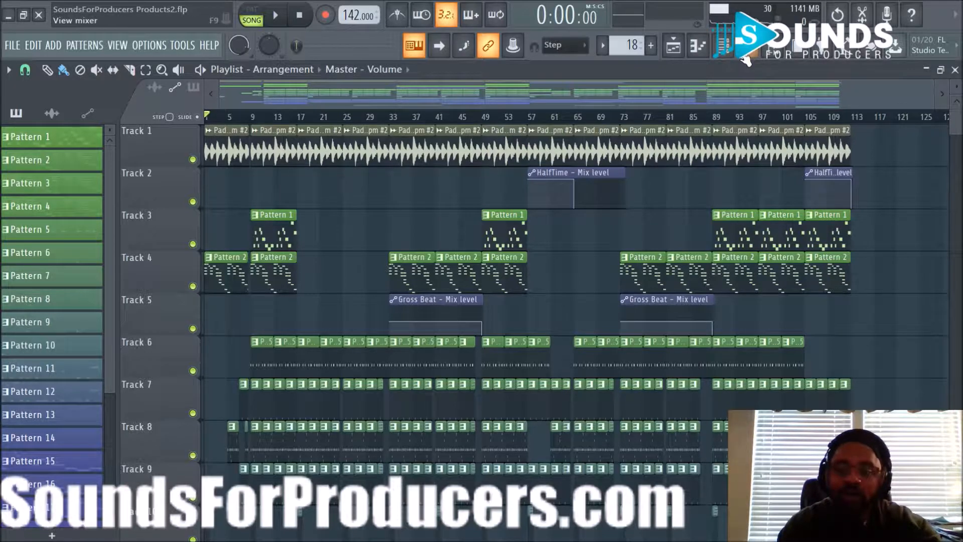
pyautogui.scroll(-4, 608, 327)
pyautogui.scroll(4, 608, 327)
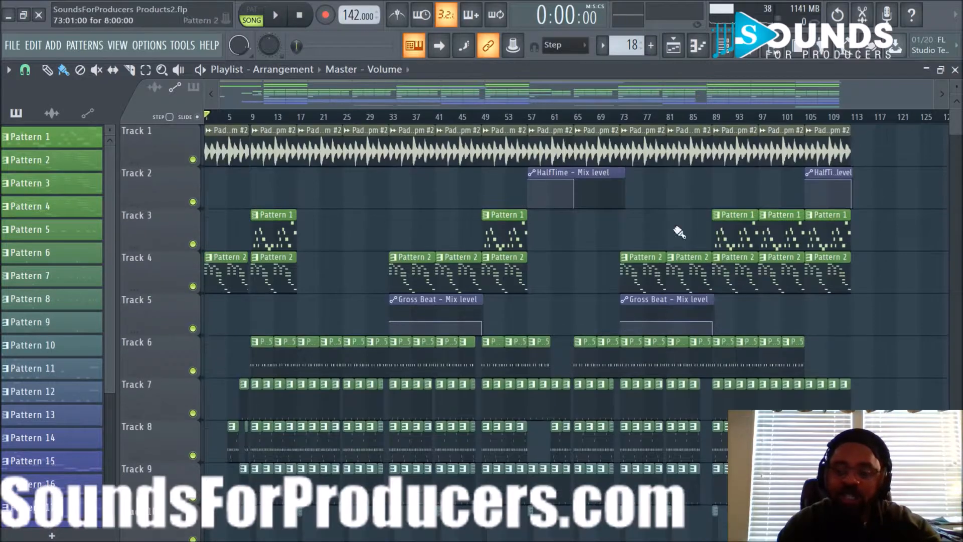
pyautogui.click(750, 55)
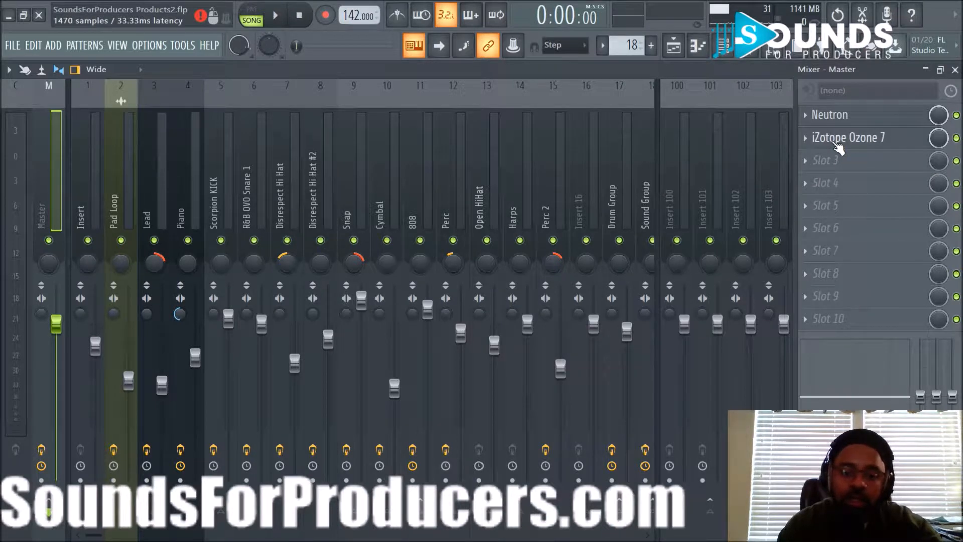
pyautogui.scroll(-3, 585, 149)
pyautogui.click(546, 166)
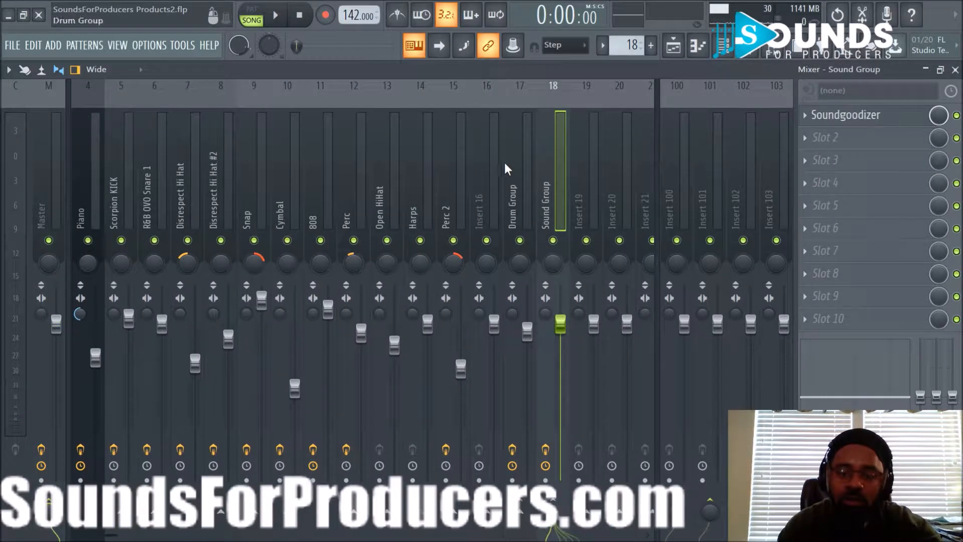
pyautogui.click(514, 163)
pyautogui.click(545, 157)
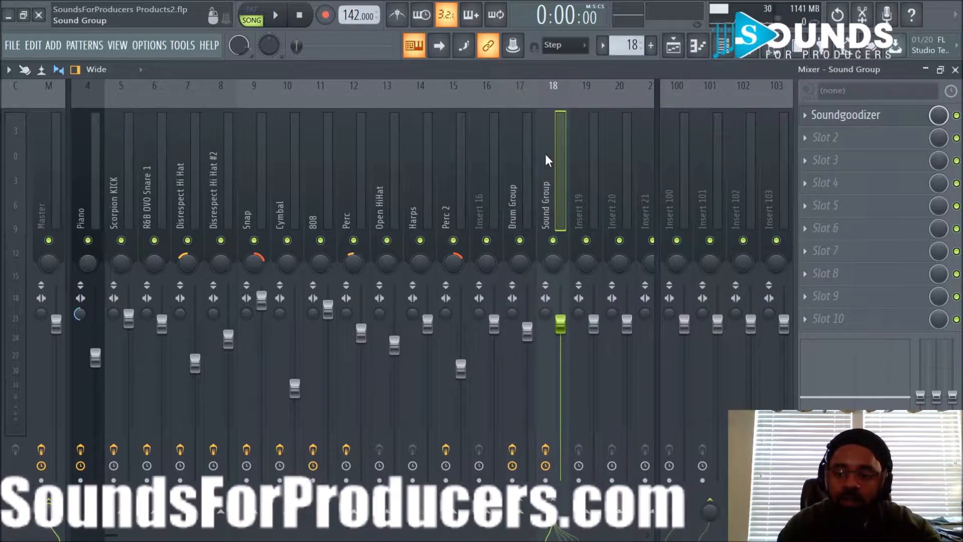
pyautogui.click(523, 164)
pyautogui.scroll(3, 211, 160)
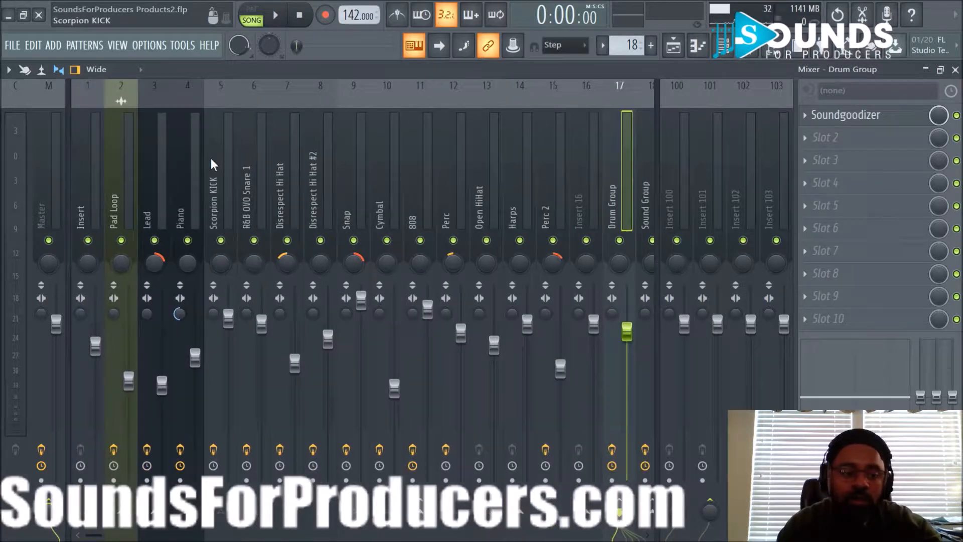
# Step: Bypass the Neutron and iZotope Ozone 7 effects on the Master track
pyautogui.click(46, 173)
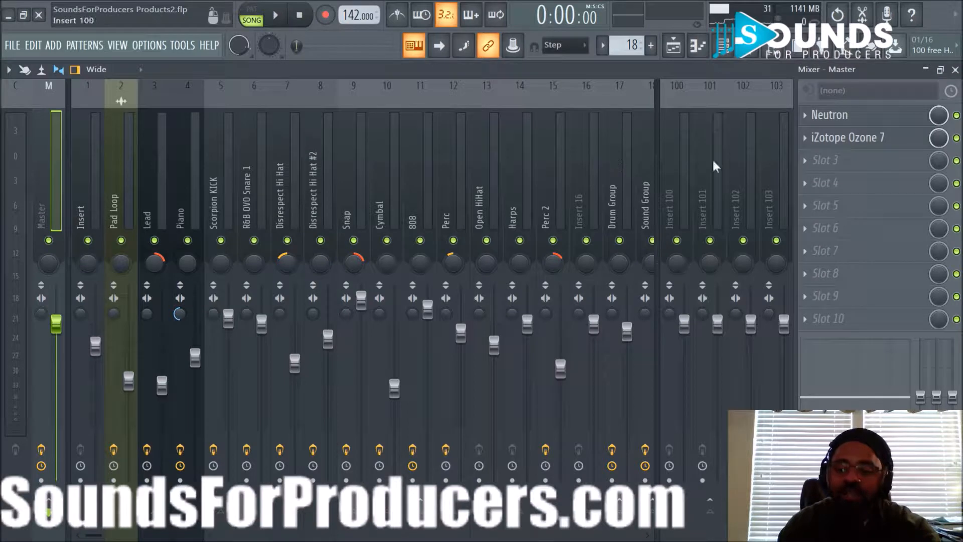
pyautogui.click(956, 138)
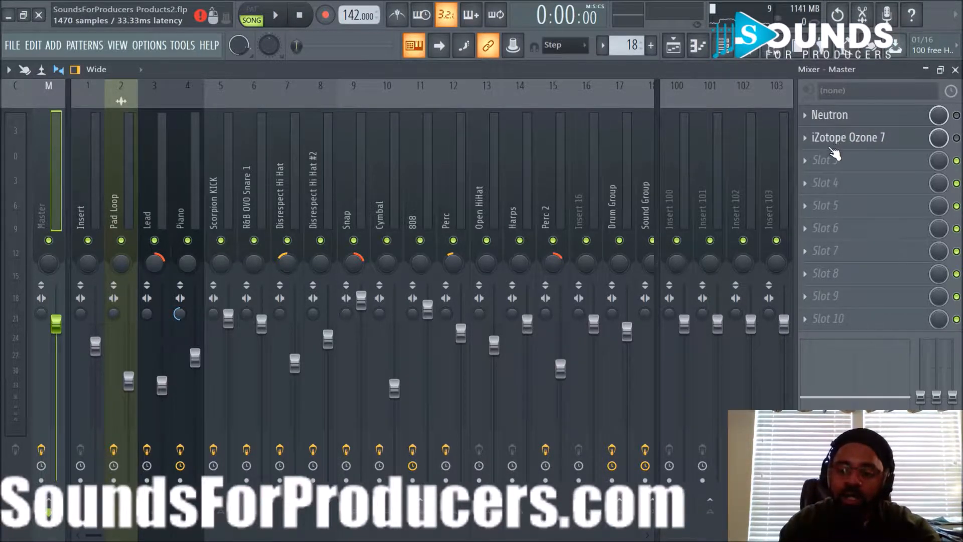
# Step: Review the effect slots of the Sound Group and Drum Group again and reselect the Master track
pyautogui.scroll(-3, 580, 185)
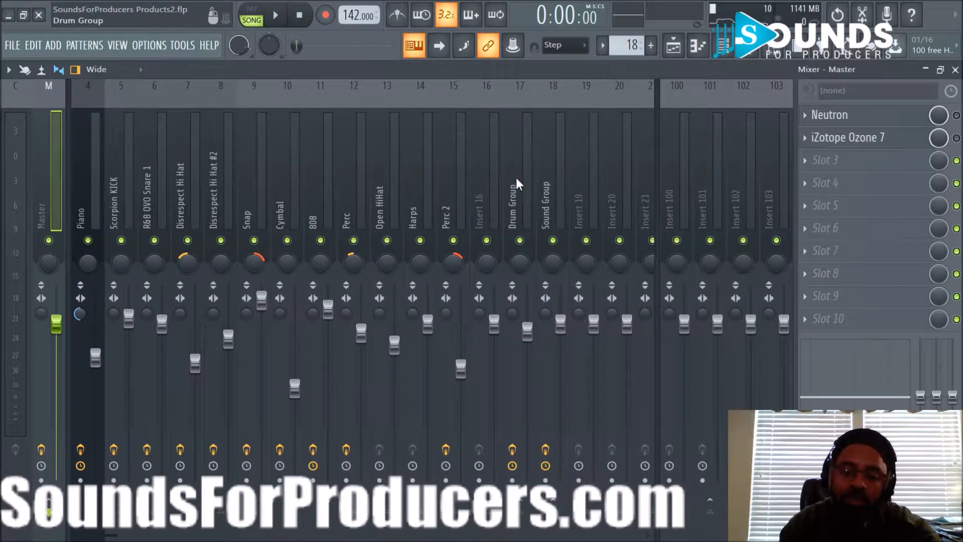
pyautogui.click(546, 177)
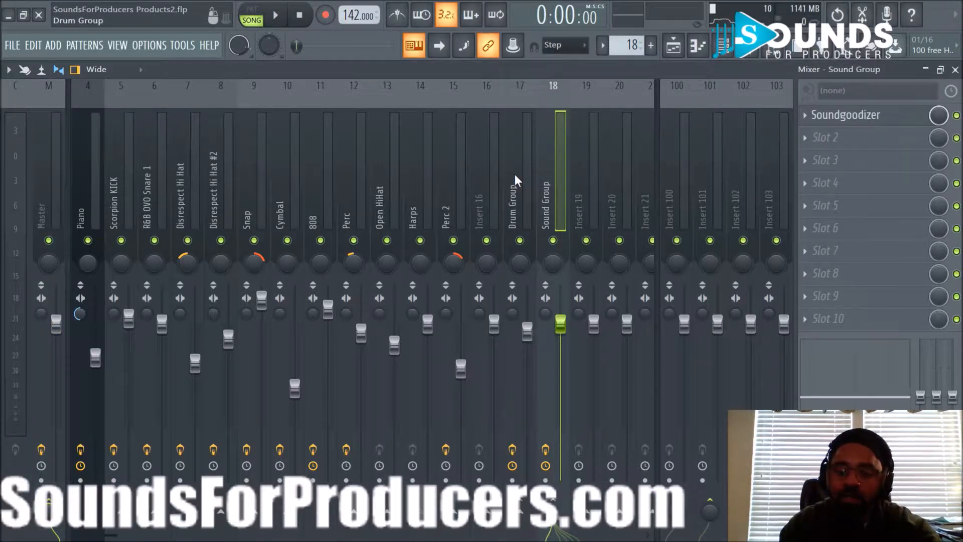
pyautogui.click(516, 174)
pyautogui.scroll(3, 446, 200)
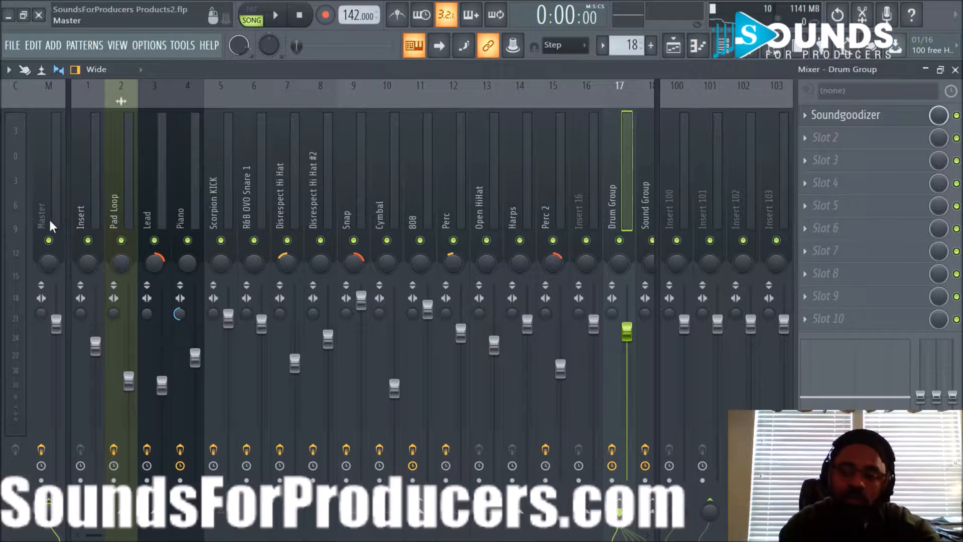
pyautogui.click(43, 191)
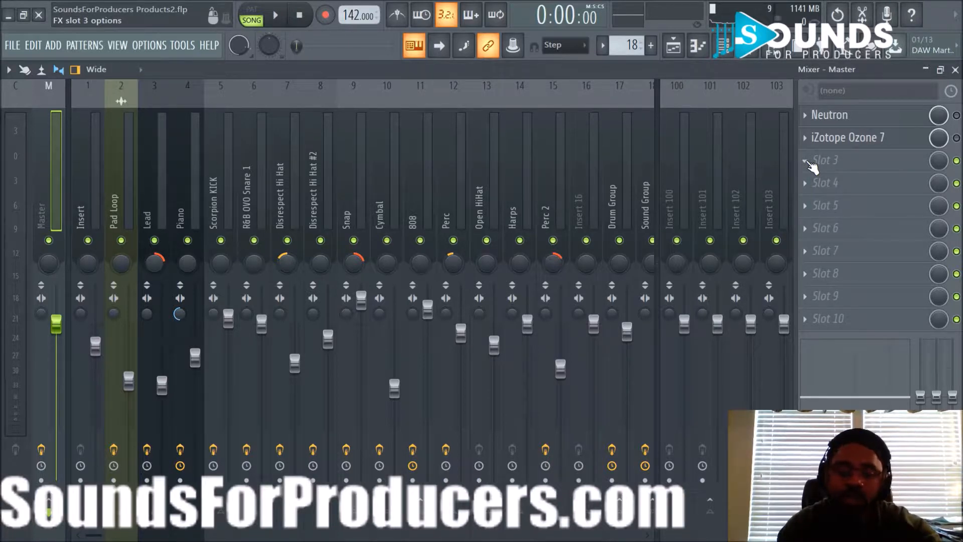
# Step: Return to the playlist and set its grid snapping to Bar
pyautogui.click(673, 45)
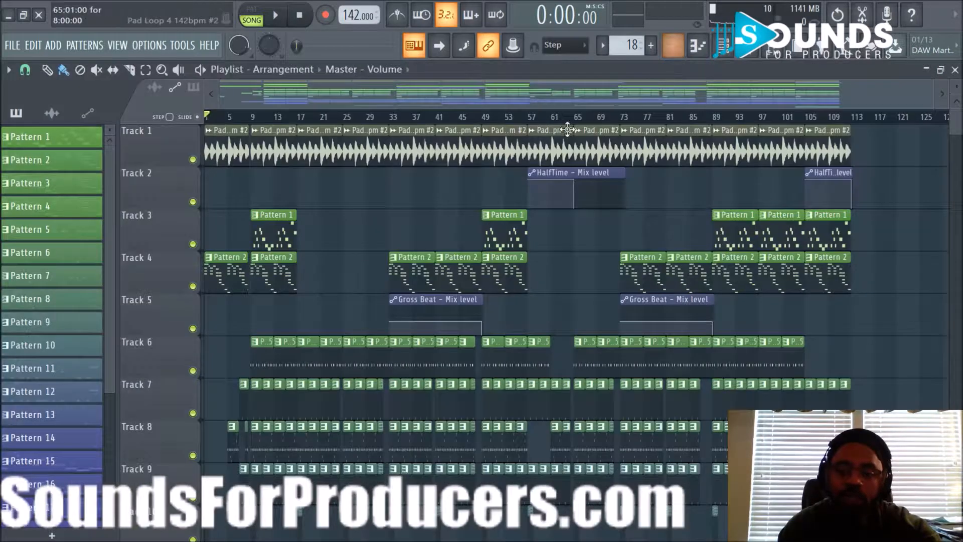
pyautogui.click(25, 70)
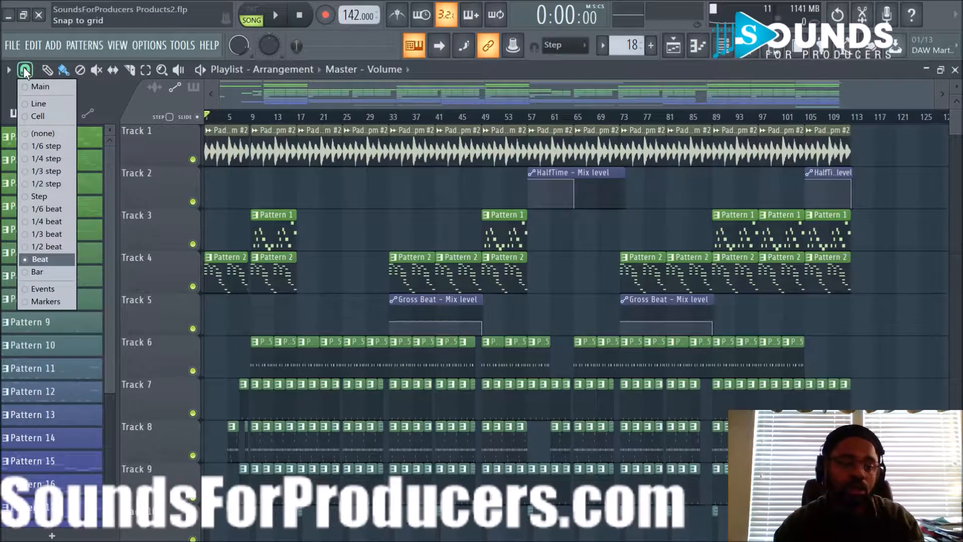
pyautogui.click(42, 272)
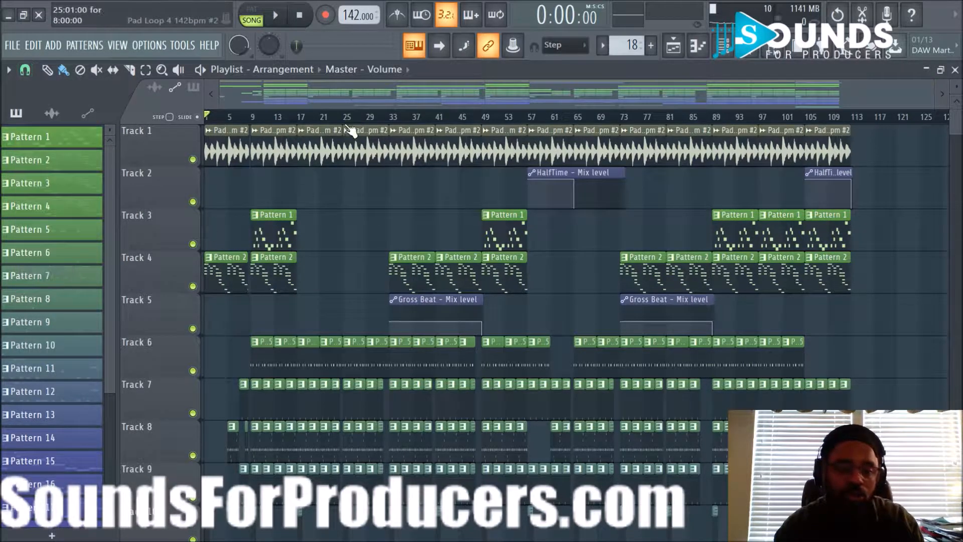
# Step: Select bars 9 to 17 of the arrangement, play that section and stop it
pyautogui.scroll(3, 332, 120)
pyautogui.moveTo(356, 92); pyautogui.dragTo(266, 93)
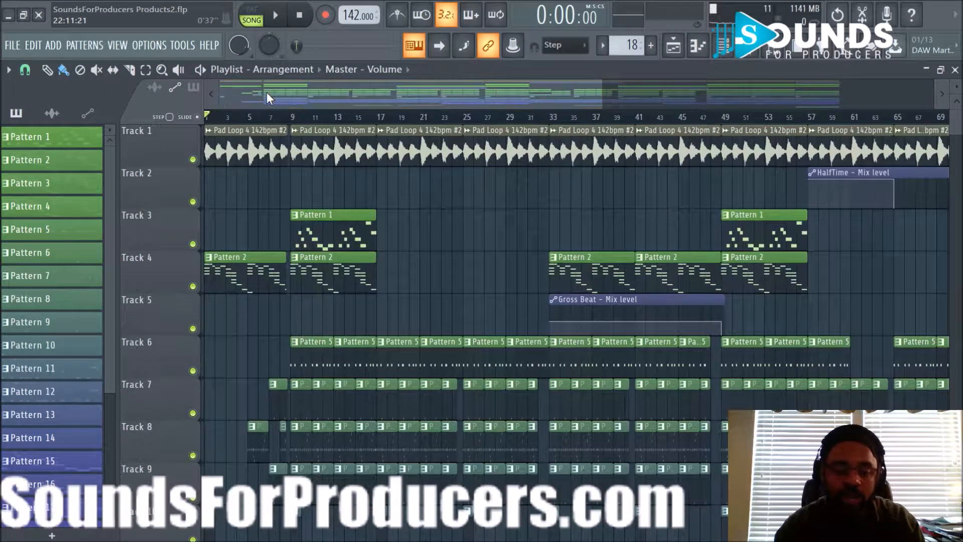
pyautogui.moveTo(323, 86); pyautogui.dragTo(410, 96)
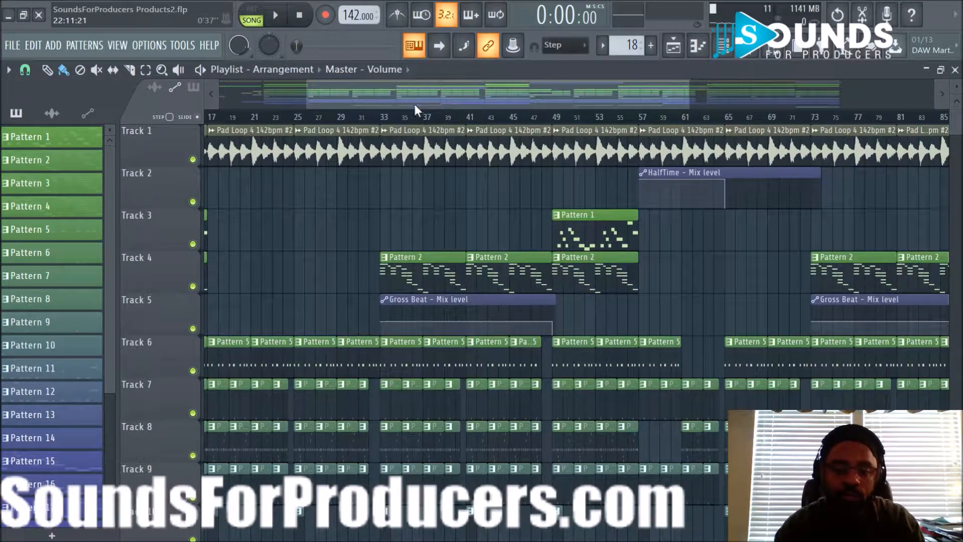
pyautogui.moveTo(443, 94); pyautogui.dragTo(351, 98)
pyautogui.scroll(-8, 423, 155)
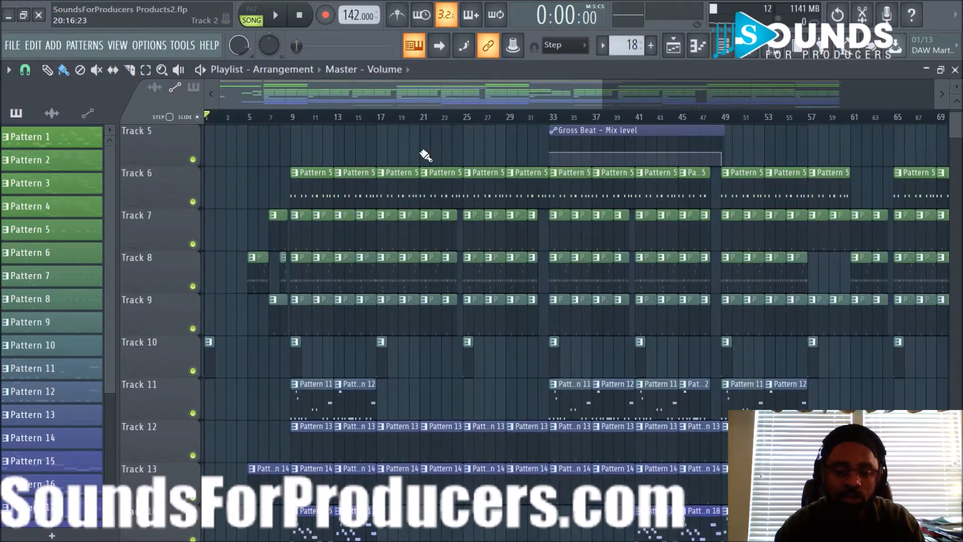
pyautogui.scroll(8, 423, 155)
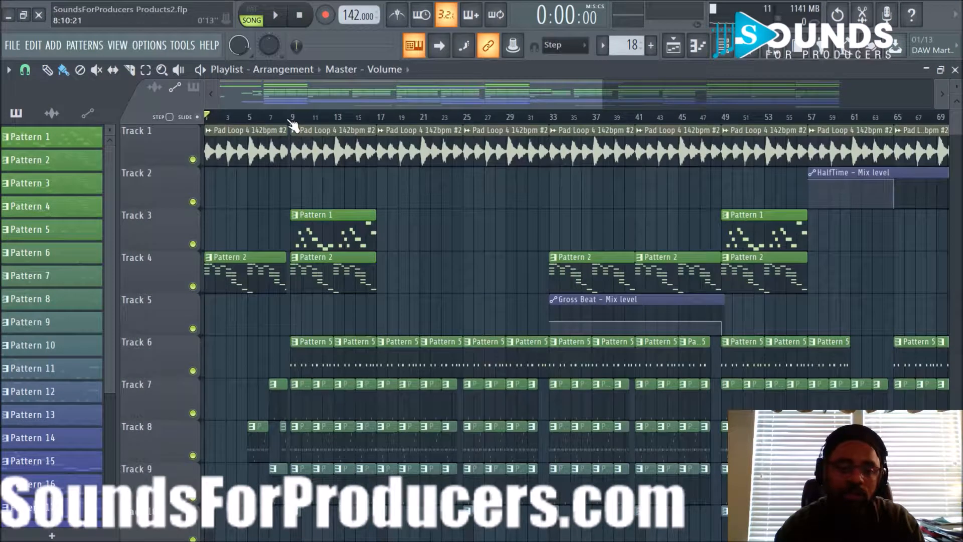
pyautogui.moveTo(293, 121); pyautogui.dragTo(376, 123)
pyautogui.press('space')
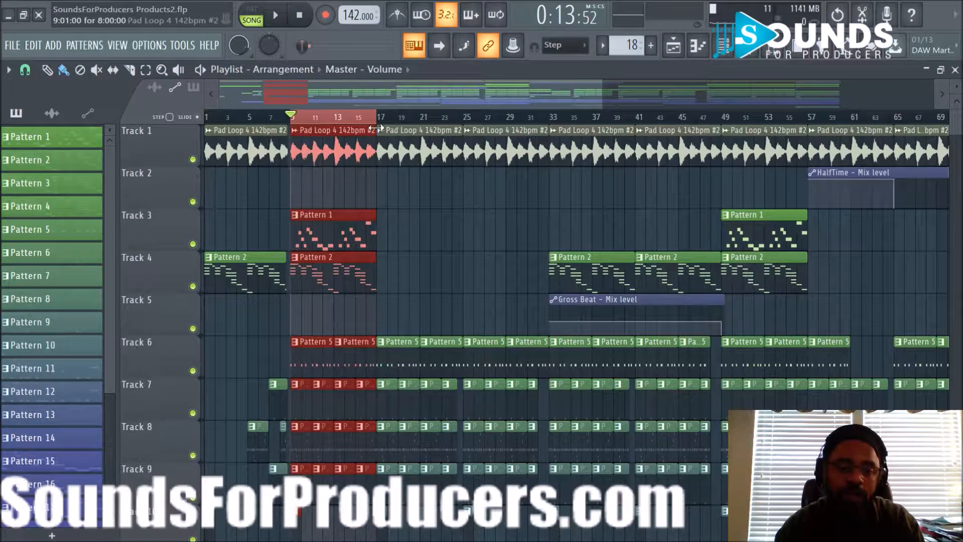
pyautogui.scroll(-6, 514, 204)
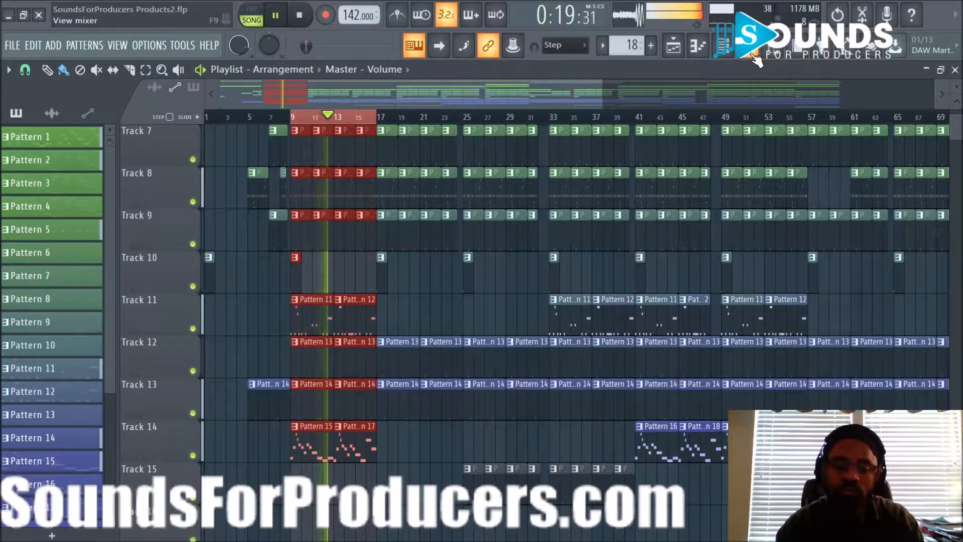
pyautogui.press('space')
# Step: Replace the current time selection with bars 41 to 57 and play that section
pyautogui.scroll(6, 734, 150)
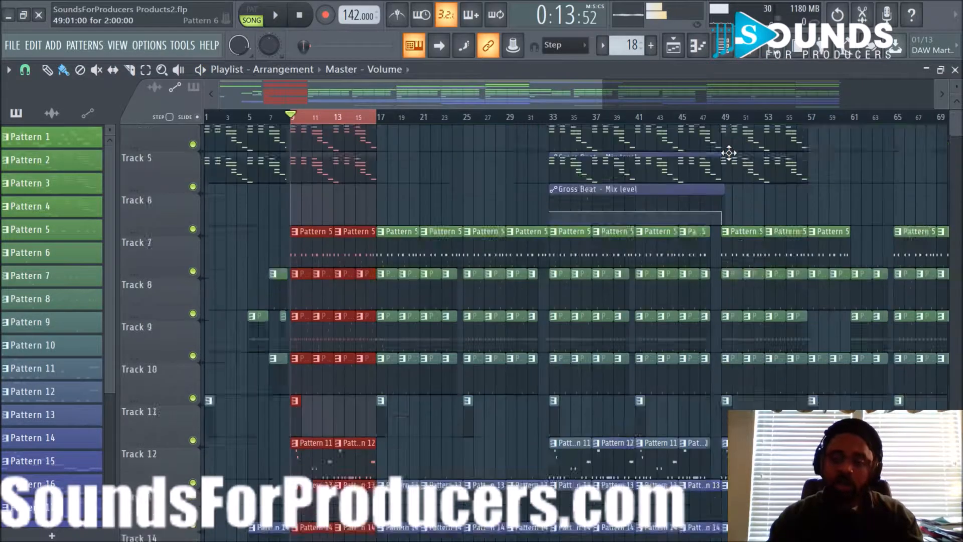
pyautogui.scroll(-6, 677, 175)
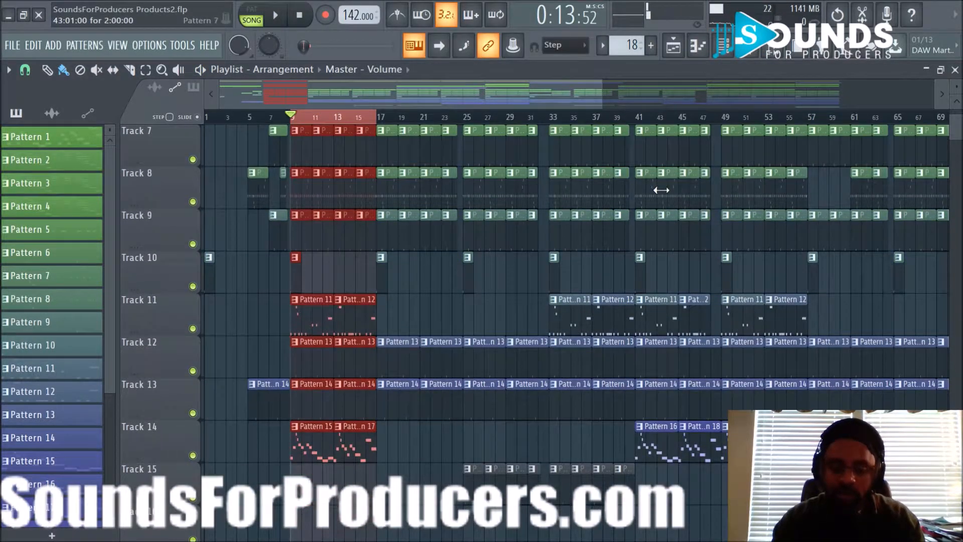
pyautogui.scroll(6, 652, 201)
pyautogui.keyDown('ctrl'); pyautogui.click(644, 198); pyautogui.keyUp('ctrl')
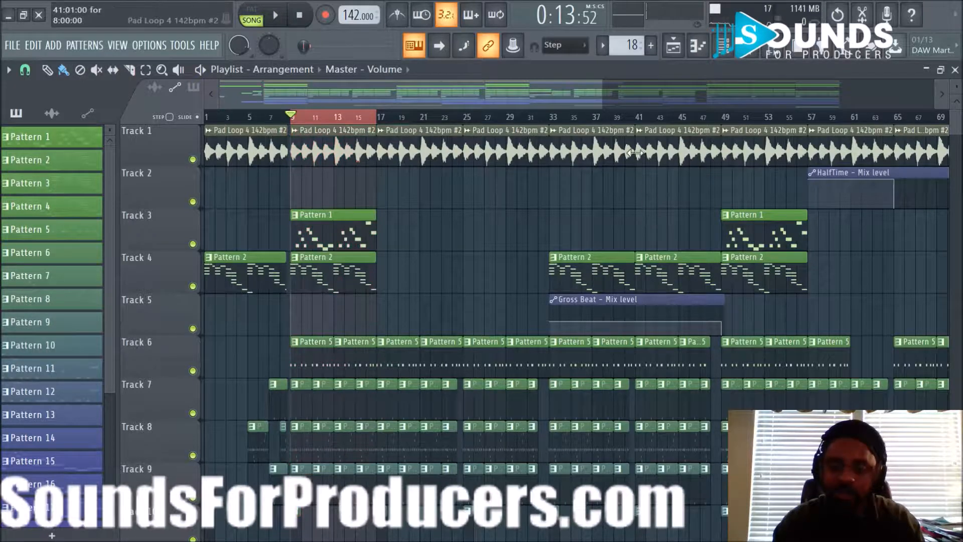
pyautogui.keyDown('ctrl'); pyautogui.click(352, 120); pyautogui.keyUp('ctrl')
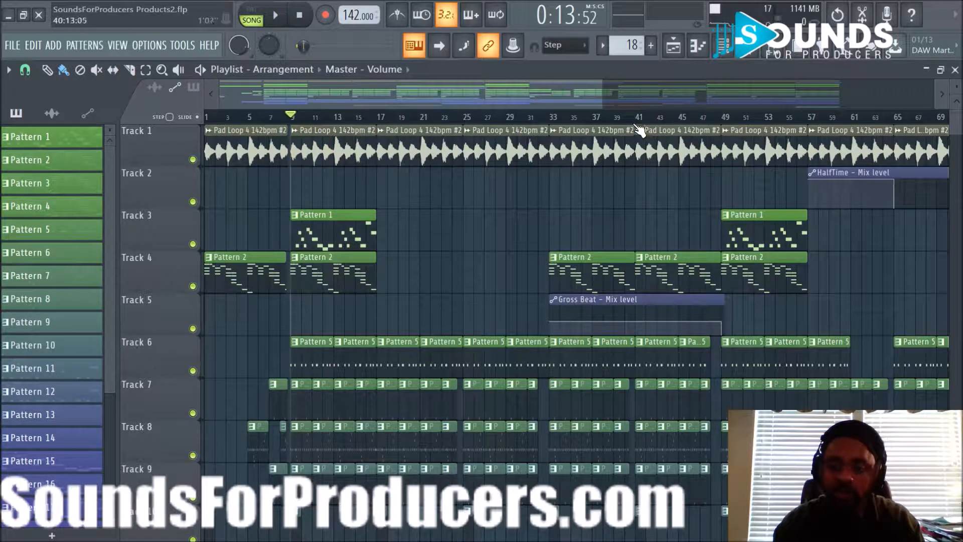
pyautogui.moveTo(637, 123); pyautogui.dragTo(808, 126)
pyautogui.press('space')
pyautogui.scroll(-3, 671, 194)
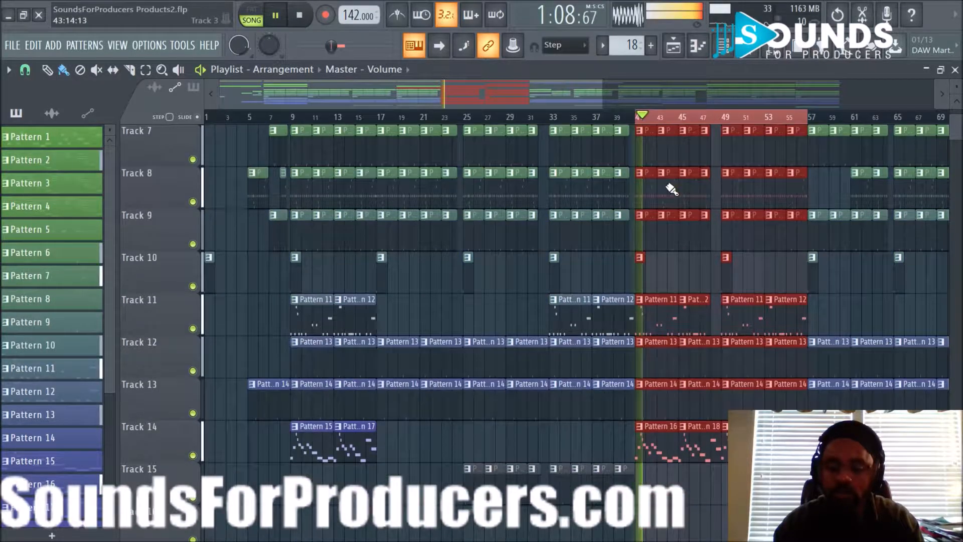
pyautogui.scroll(3, 670, 188)
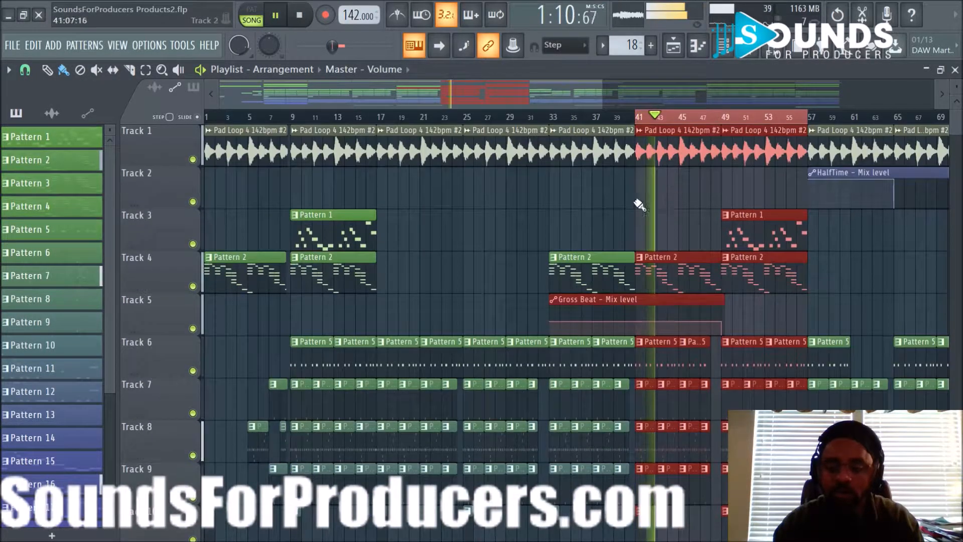
# Step: Replace the playlist's time selection with bars 49 to 57, then play that section briefly and stop it
pyautogui.rightClick(653, 120)
pyautogui.press('space')
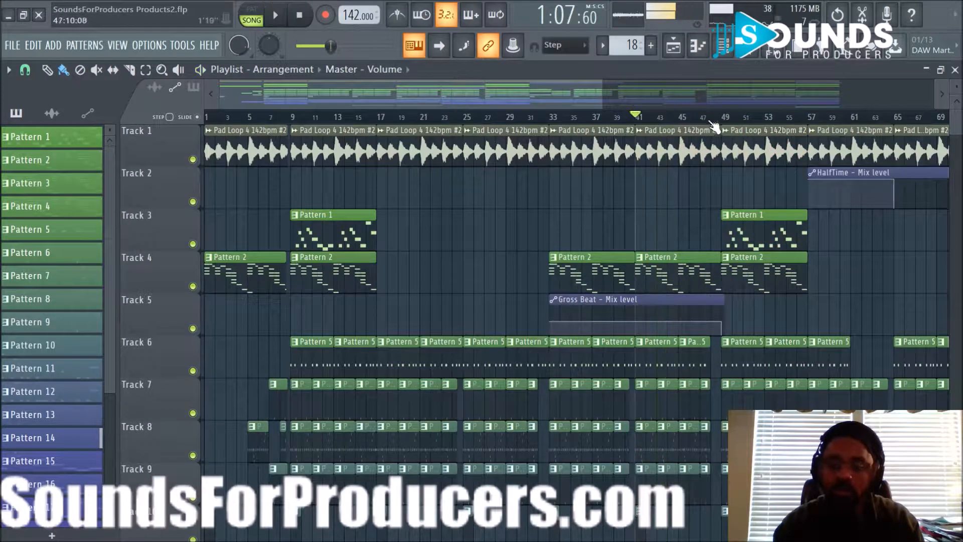
pyautogui.moveTo(726, 120); pyautogui.dragTo(808, 119)
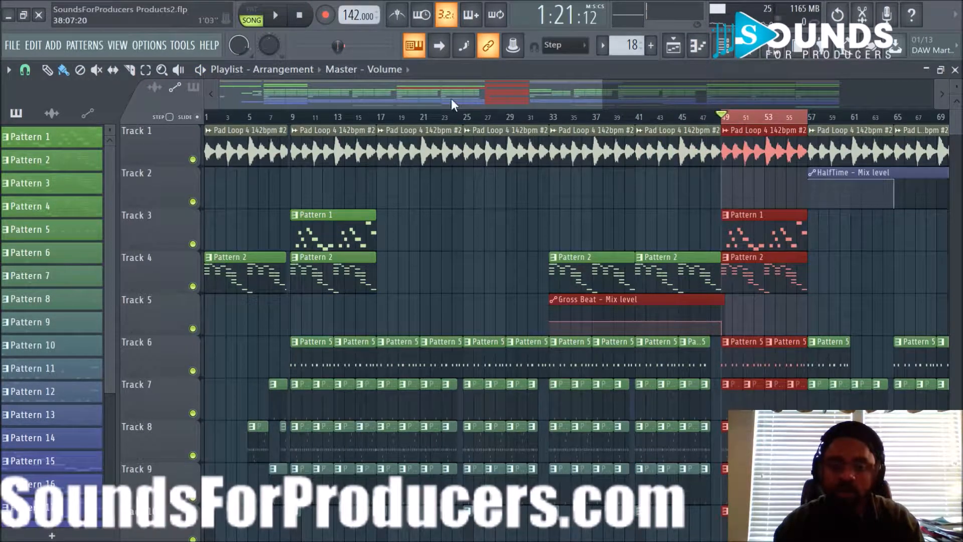
pyautogui.press('space')
pyautogui.press('space')
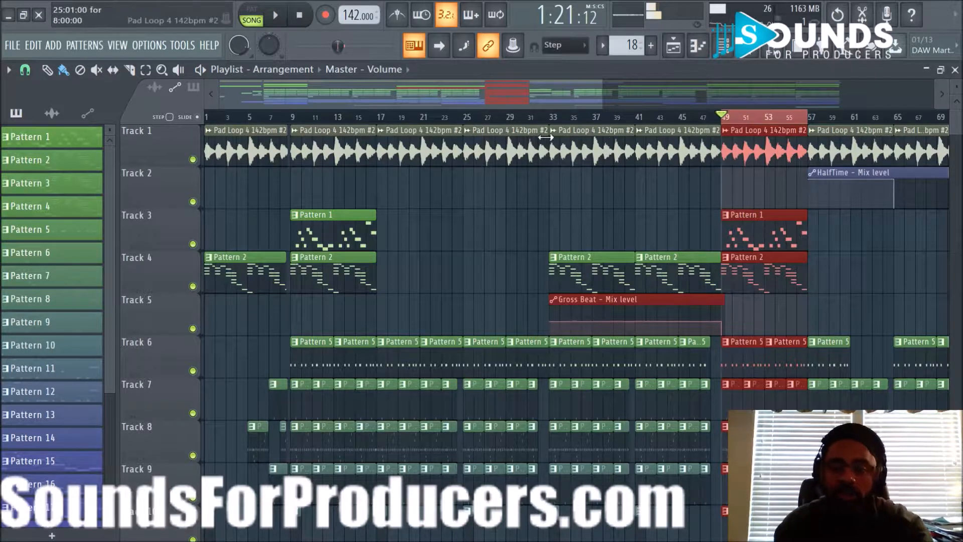
# Step: Load Maximus into slot 3 of the Master mixer track and move its window clear for editing
pyautogui.click(722, 45)
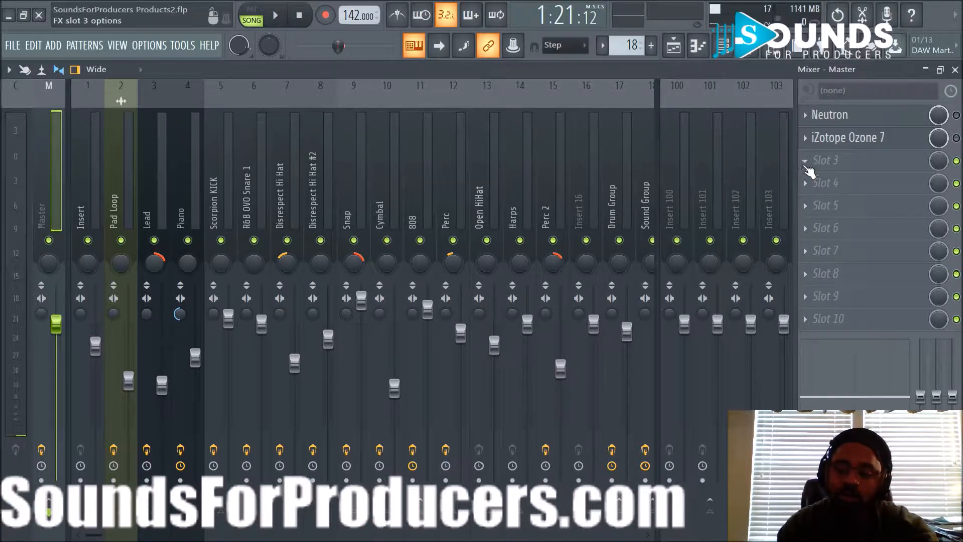
pyautogui.click(803, 161)
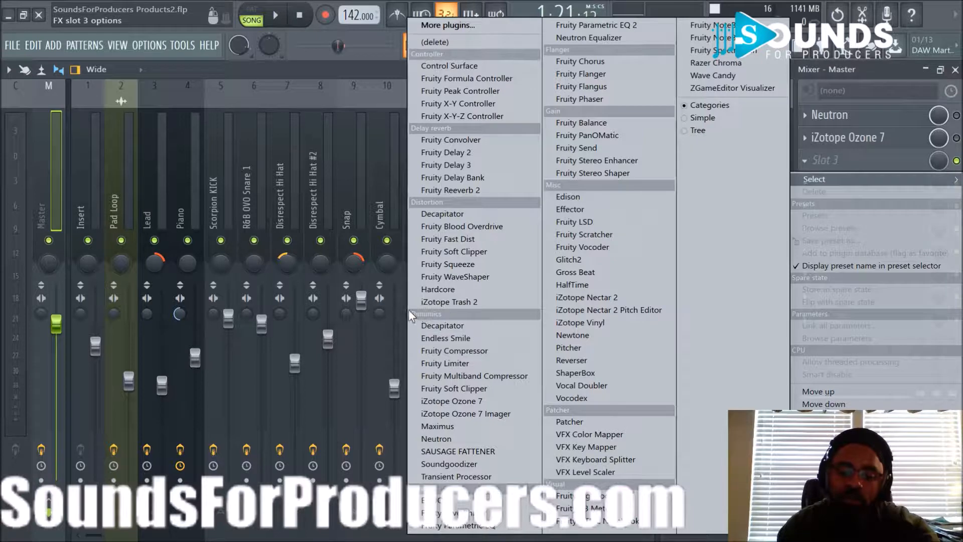
pyautogui.click(438, 426)
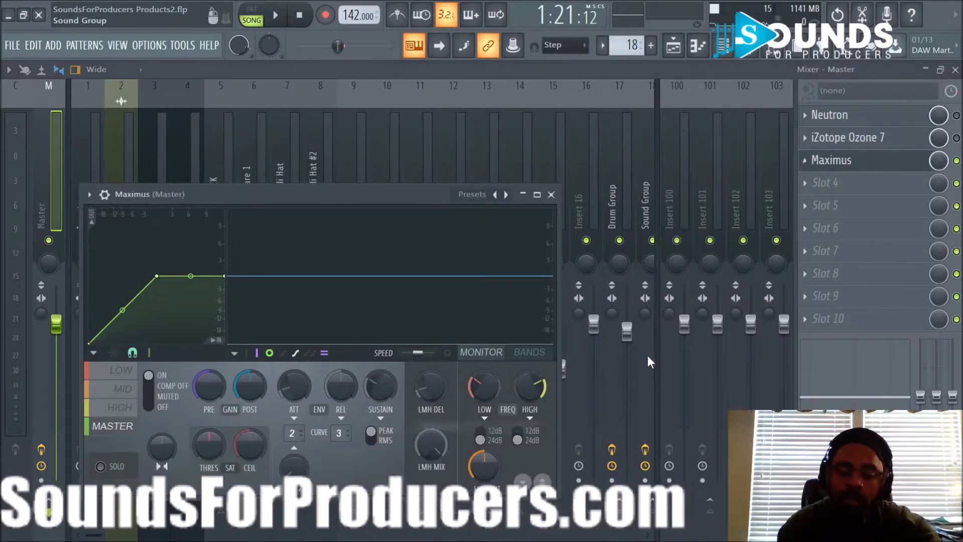
pyautogui.moveTo(326, 195); pyautogui.dragTo(477, 134)
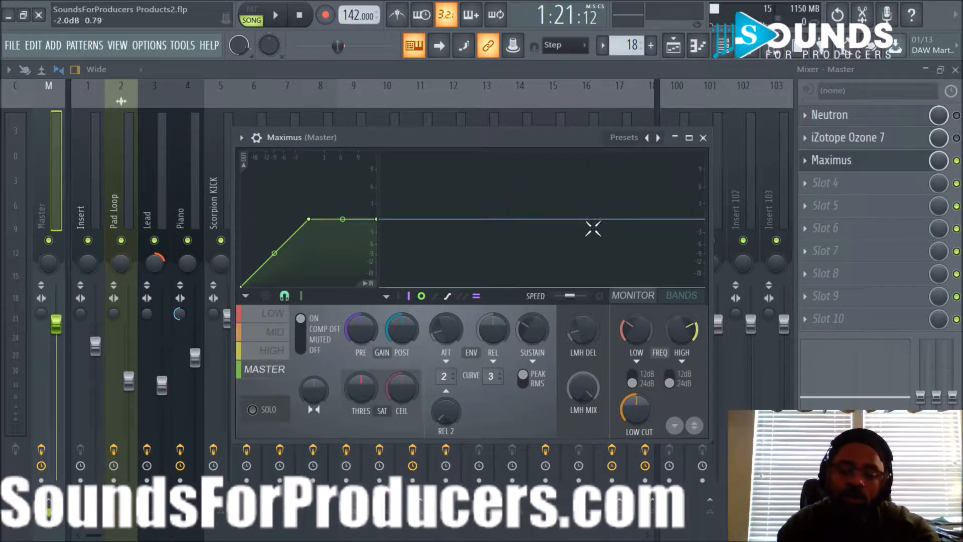
# Step: Apply the mastering preset Master aid 1 to Maximus
pyautogui.rightClick(658, 139)
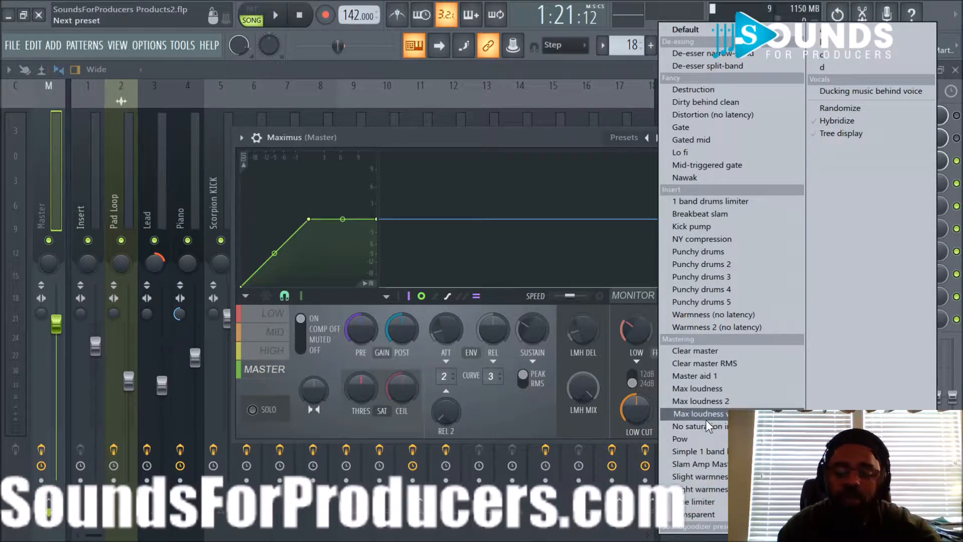
pyautogui.click(708, 380)
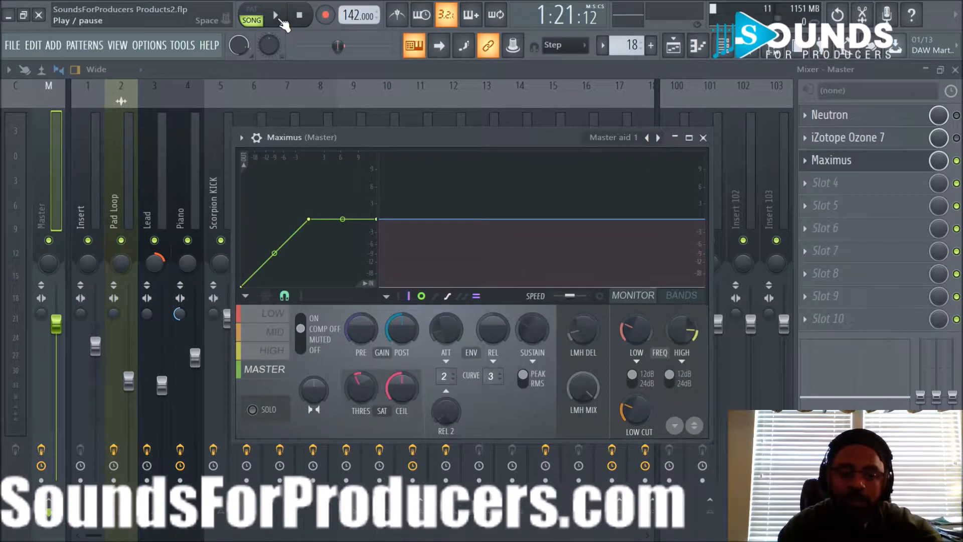
pyautogui.click(241, 137)
pyautogui.click(272, 421)
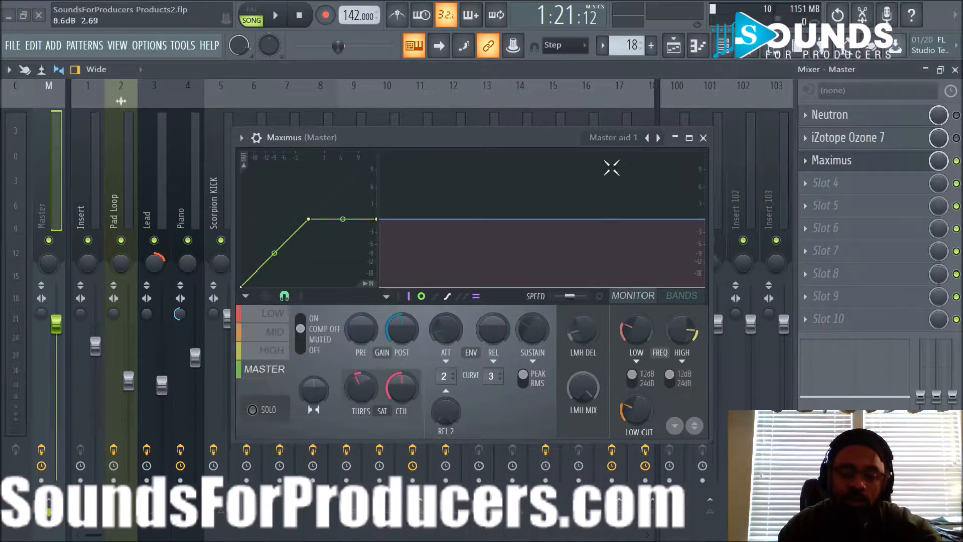
# Step: Bypass Maximus on the Master track, play the selected section without it, and stop playback
pyautogui.click(956, 161)
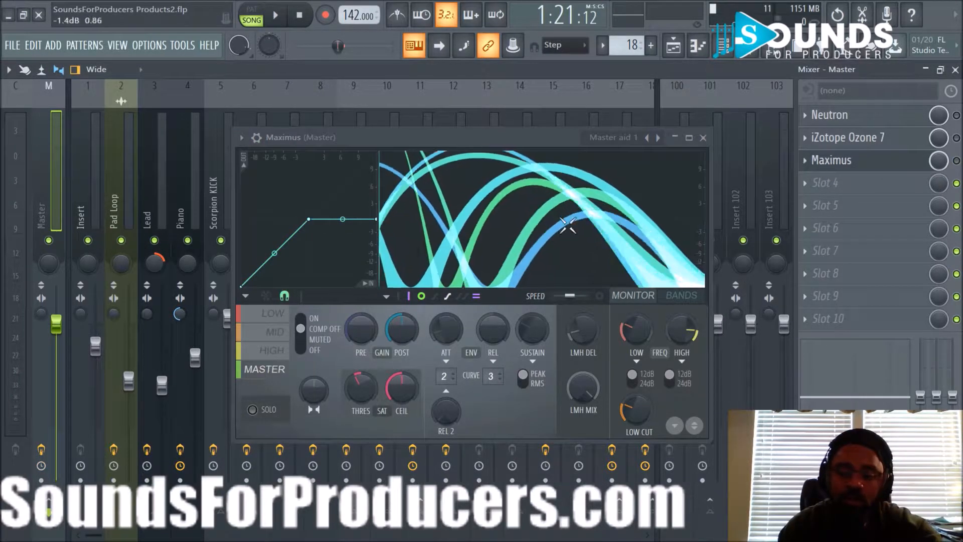
pyautogui.press('space')
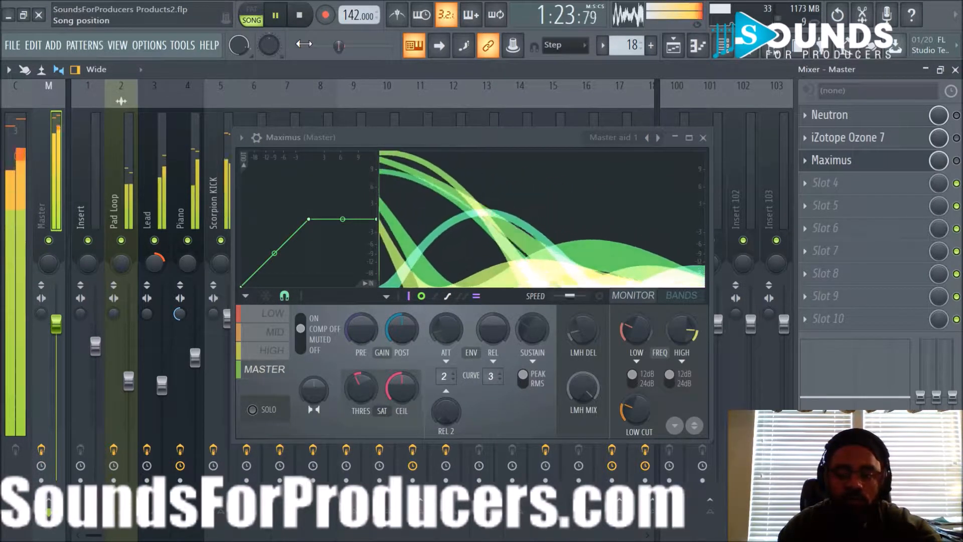
pyautogui.click(300, 16)
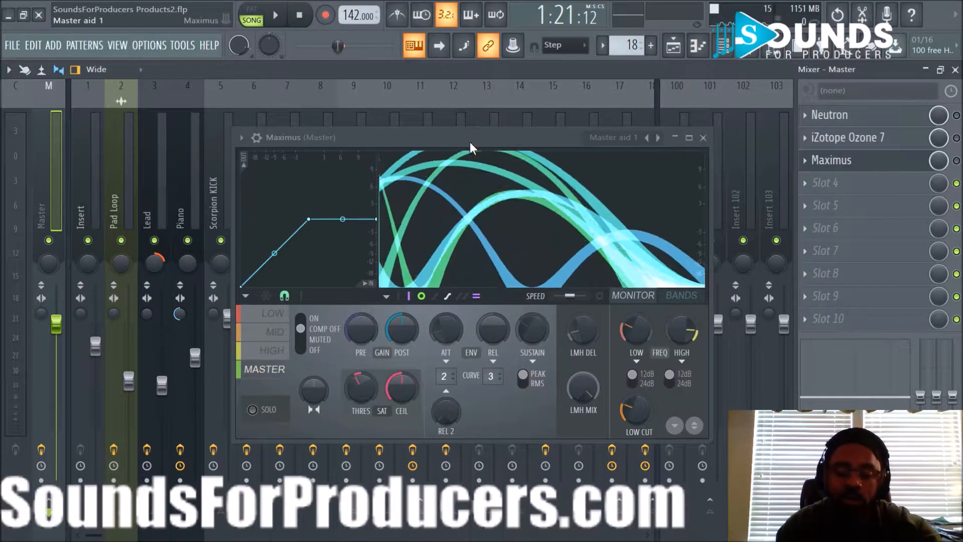
# Step: Re-enable Maximus and play the section, switching the effect off and on to compare the sound, then stop
pyautogui.click(956, 160)
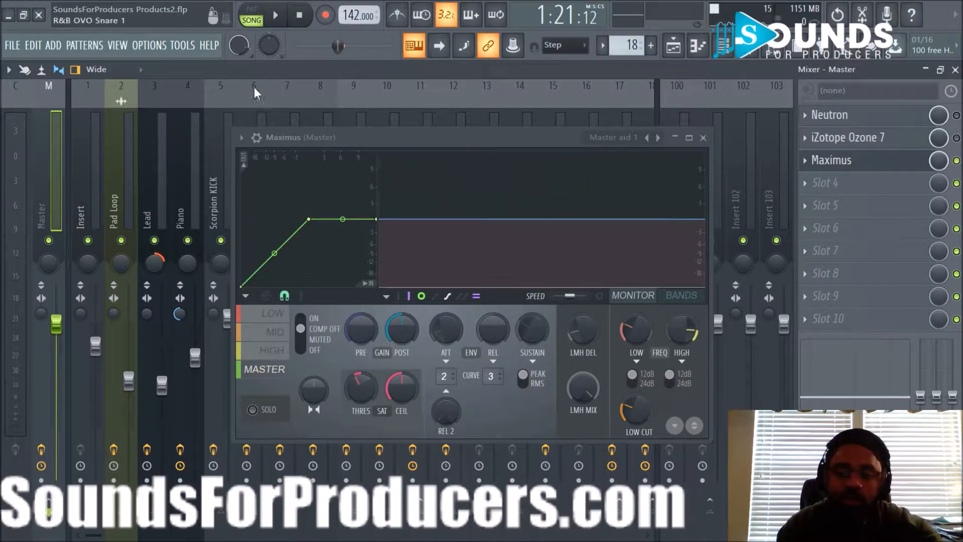
pyautogui.click(276, 15)
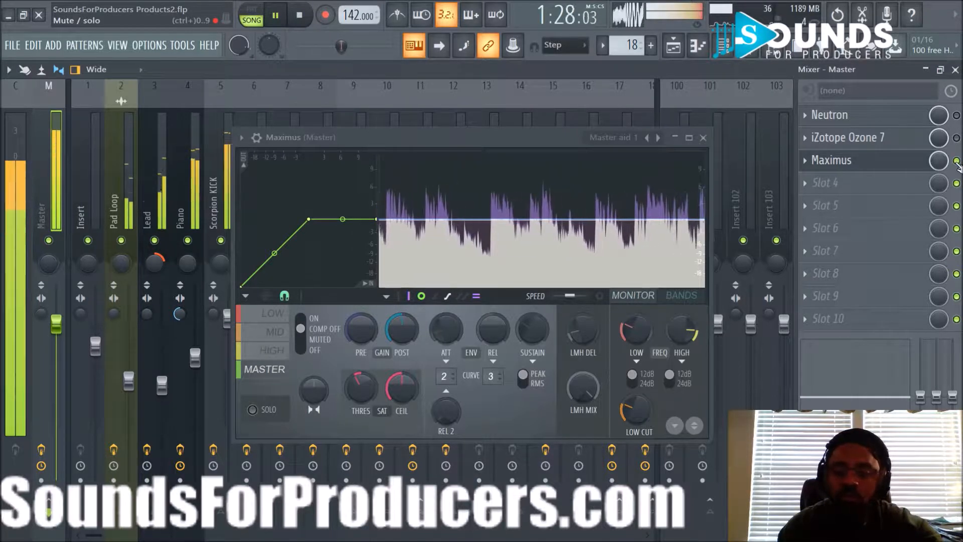
pyautogui.click(956, 161)
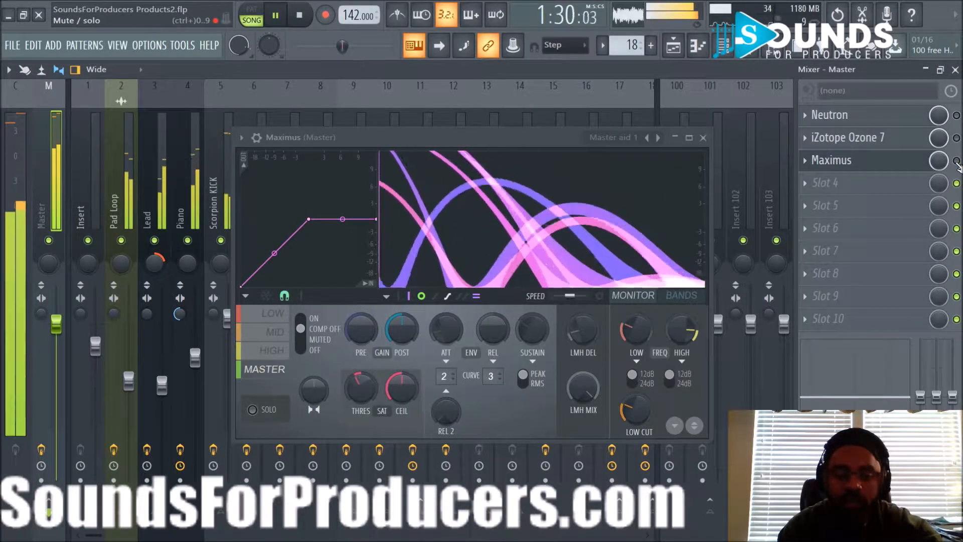
pyautogui.click(956, 161)
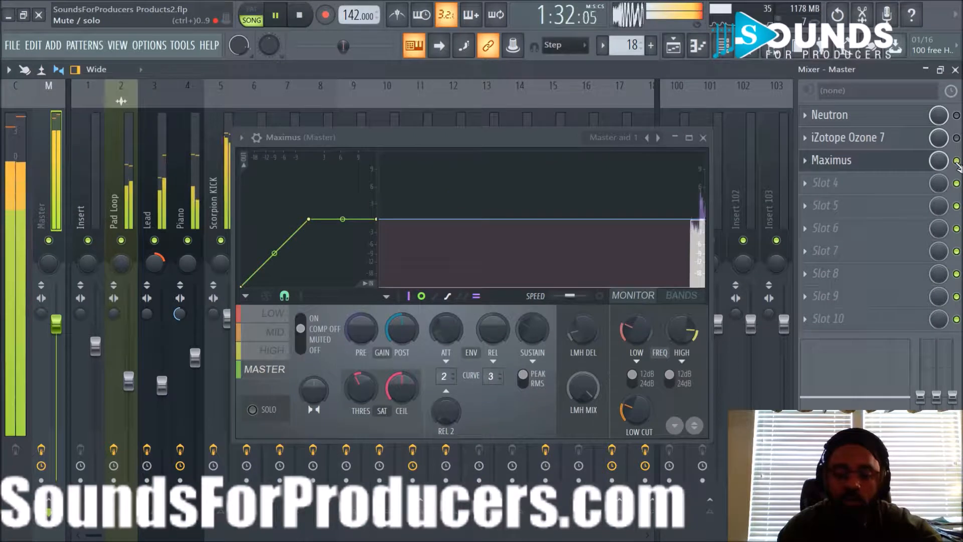
pyautogui.click(301, 16)
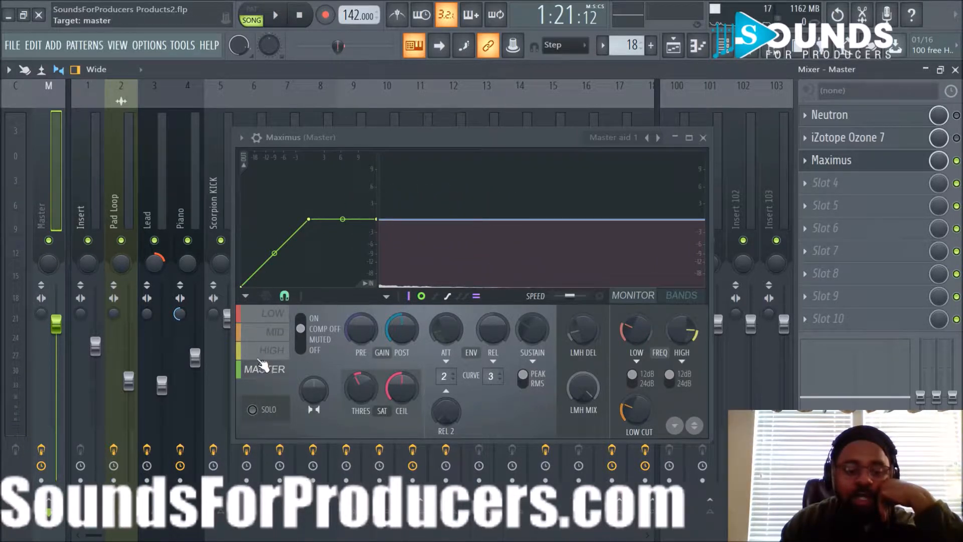
# Step: Select and solo the LOW band in Maximus, play the section through it, and stop playback
pyautogui.click(261, 319)
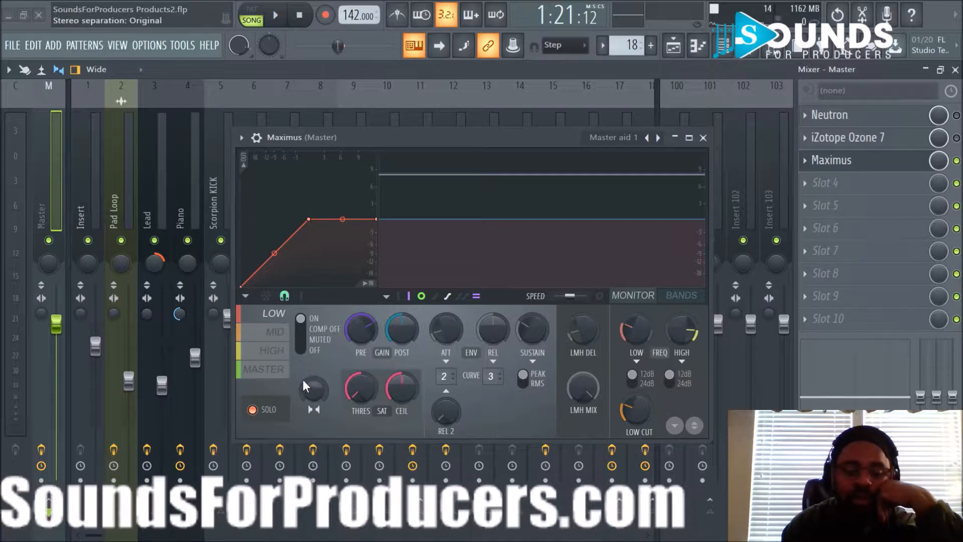
pyautogui.click(252, 20)
pyautogui.click(275, 16)
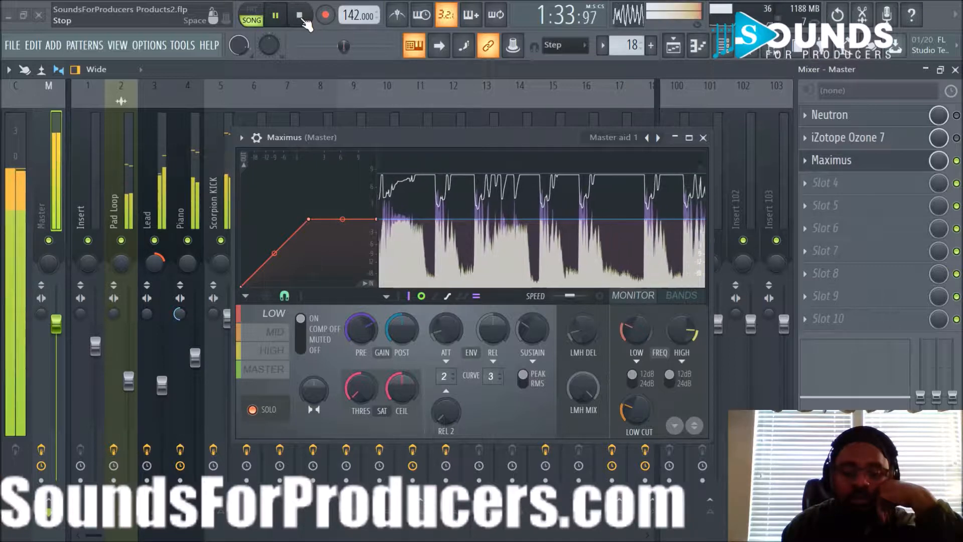
pyautogui.click(299, 16)
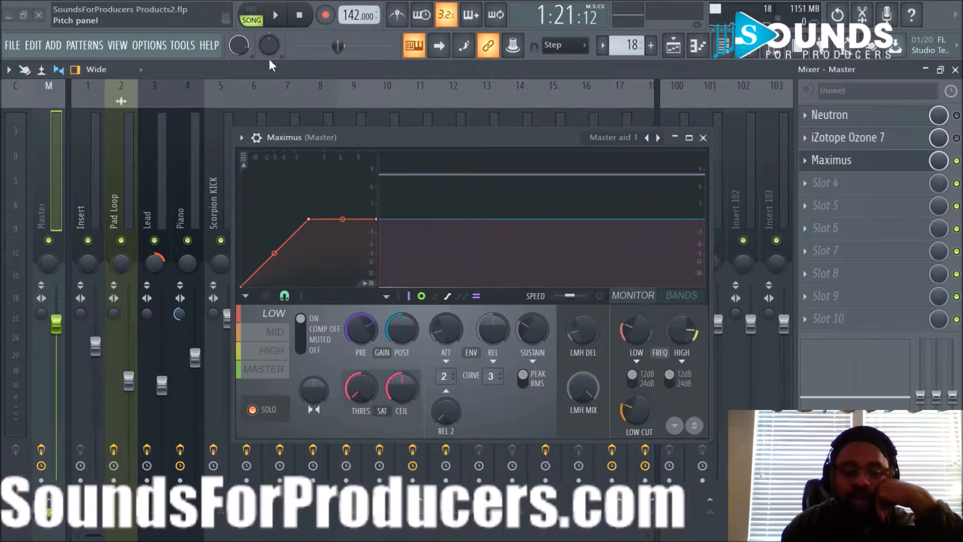
# Step: Replay the section with the low band soloed, pause the Maximus level display, and stop playback
pyautogui.click(275, 16)
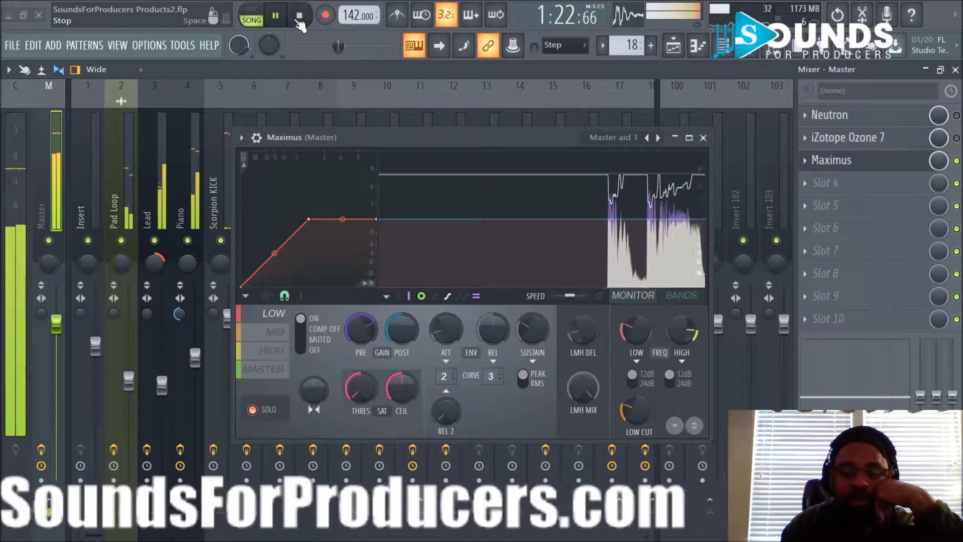
pyautogui.click(299, 16)
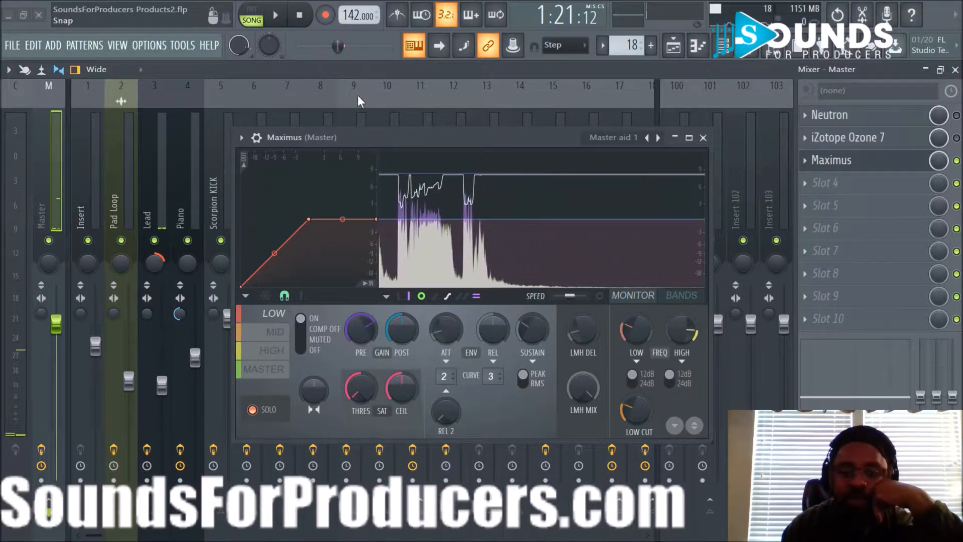
pyautogui.press('space')
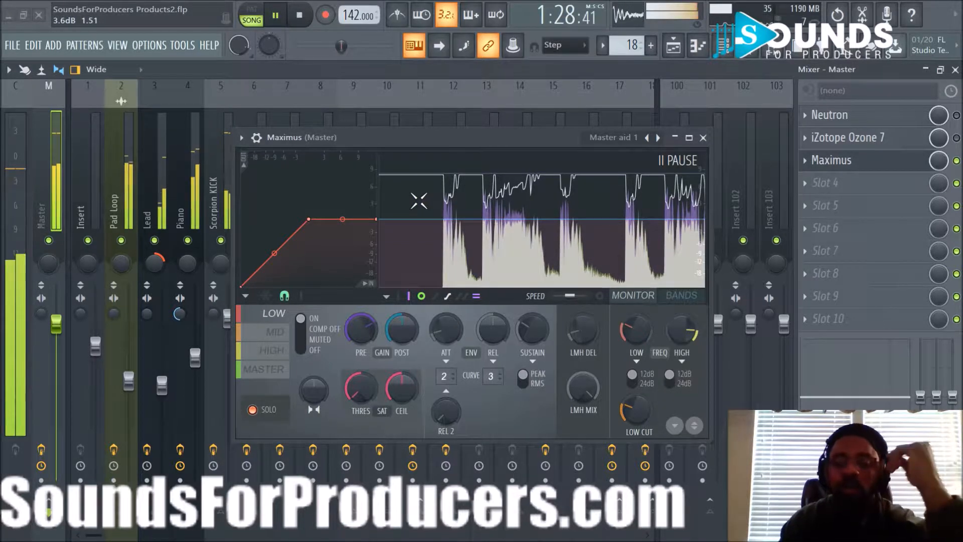
pyautogui.press('space')
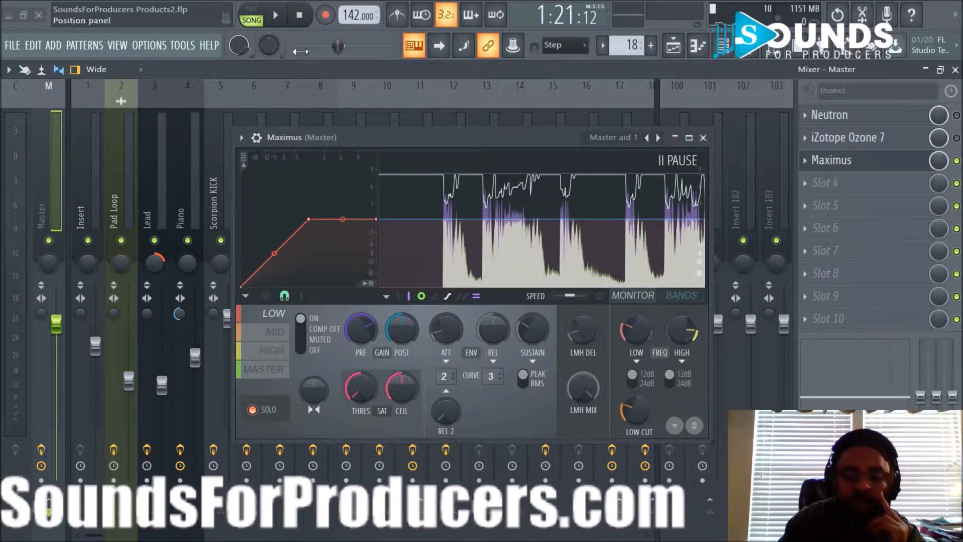
# Step: Set the low band's stereo separation to 81% merged while the section plays, then stop playback
pyautogui.moveTo(458, 140); pyautogui.dragTo(447, 251)
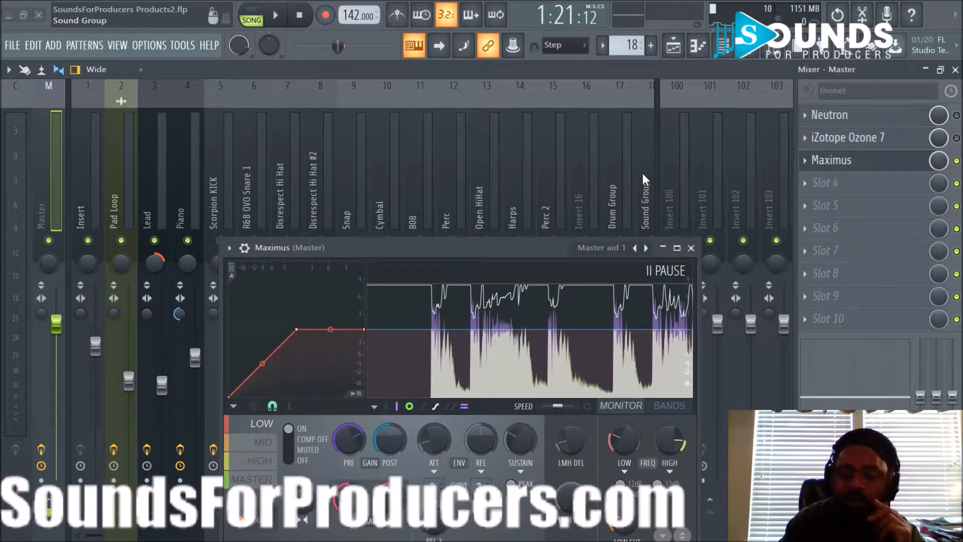
pyautogui.moveTo(524, 247); pyautogui.dragTo(541, 207)
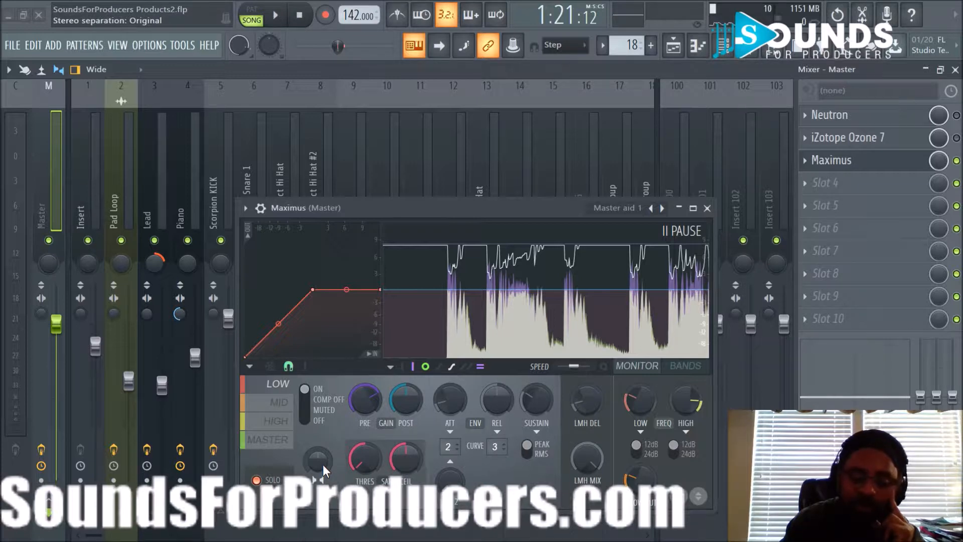
pyautogui.click(275, 17)
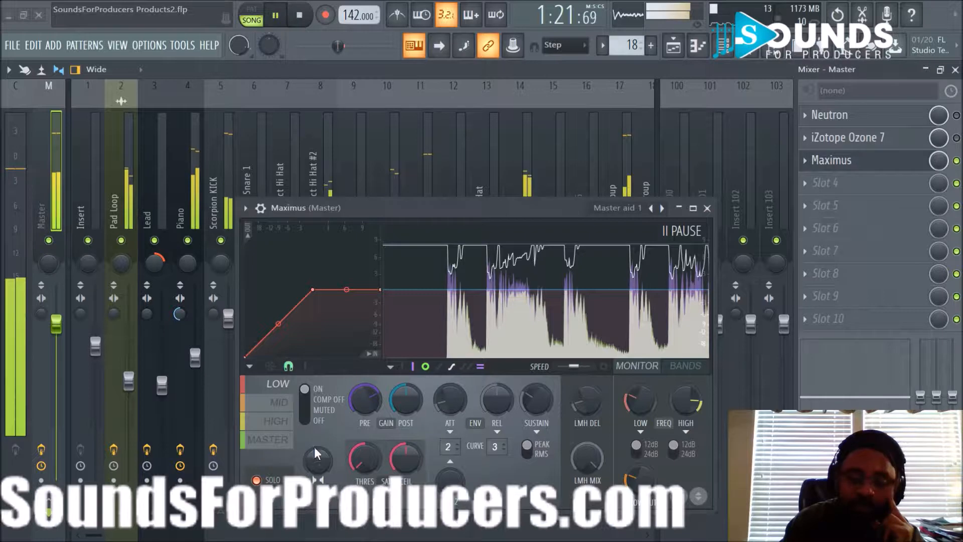
pyautogui.moveTo(318, 461); pyautogui.dragTo(318, 415)
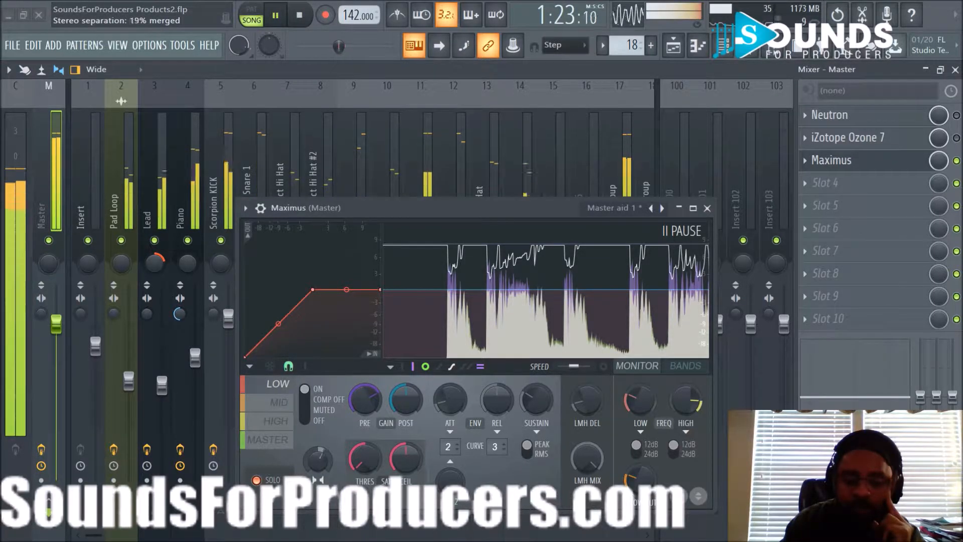
pyautogui.moveTo(318, 459); pyautogui.dragTo(318, 447)
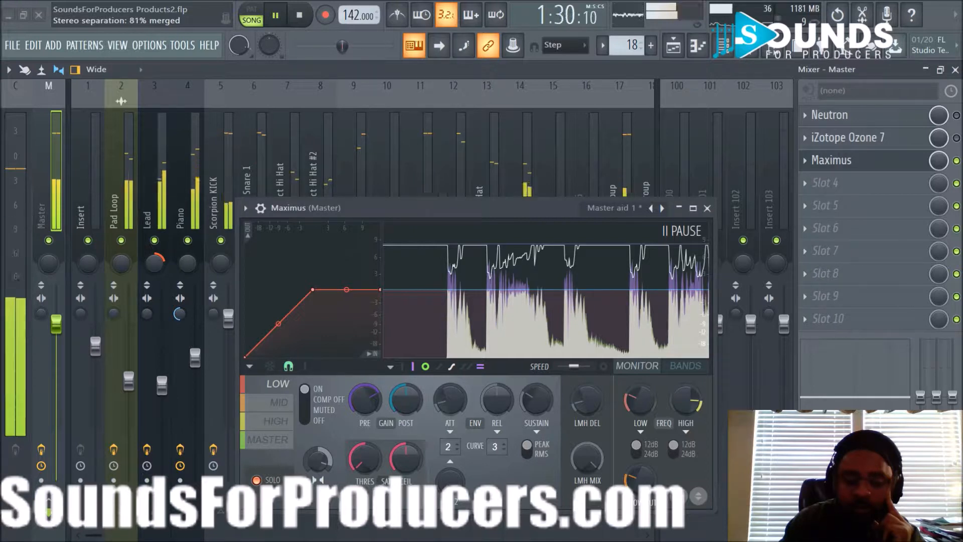
pyautogui.click(302, 18)
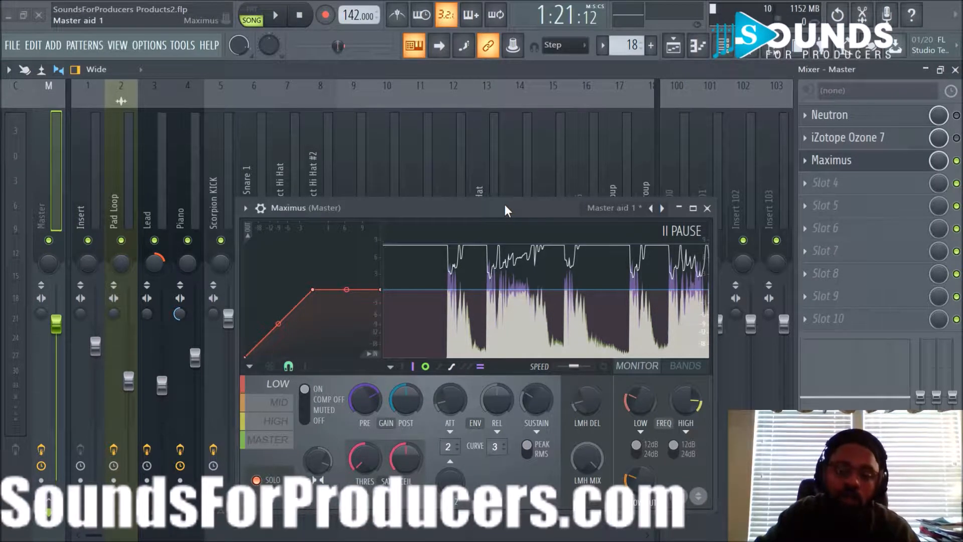
# Step: Play the section again to check the low band's stereo separation, and stop playback
pyautogui.moveTo(438, 209); pyautogui.dragTo(441, 182)
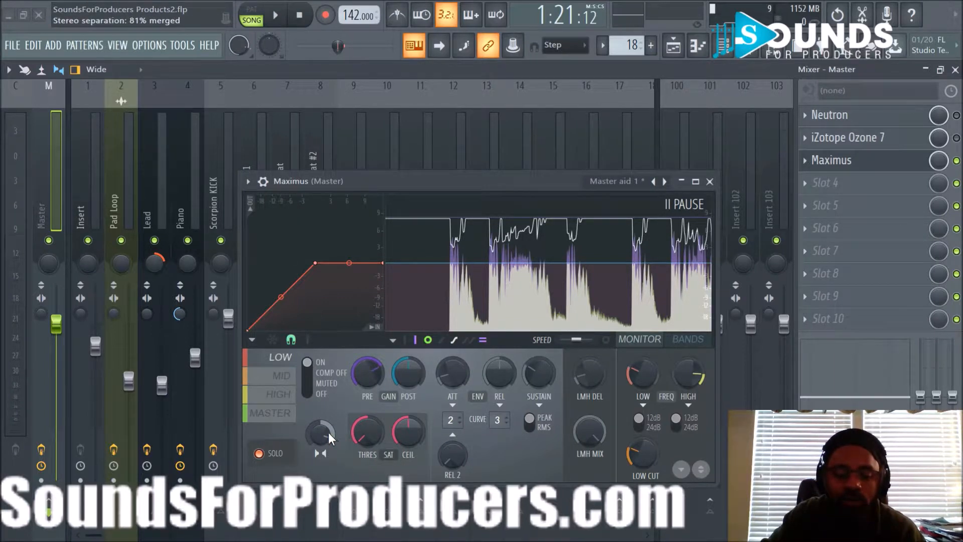
pyautogui.click(275, 15)
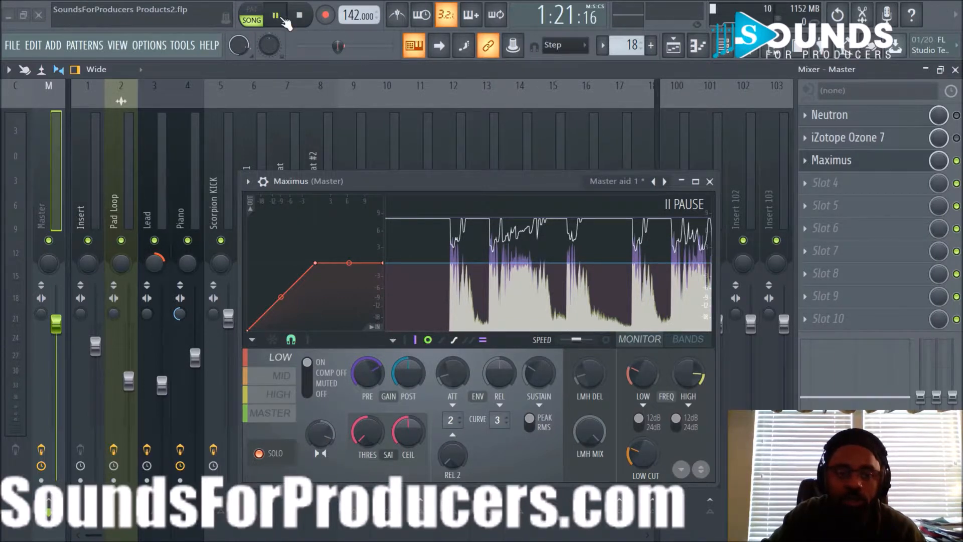
pyautogui.moveTo(318, 431)
pyautogui.mouseDown()
pyautogui.moveTo(317, 394)
pyautogui.moveTo(318, 454)
pyautogui.moveTo(317, 436)
pyautogui.mouseUp()
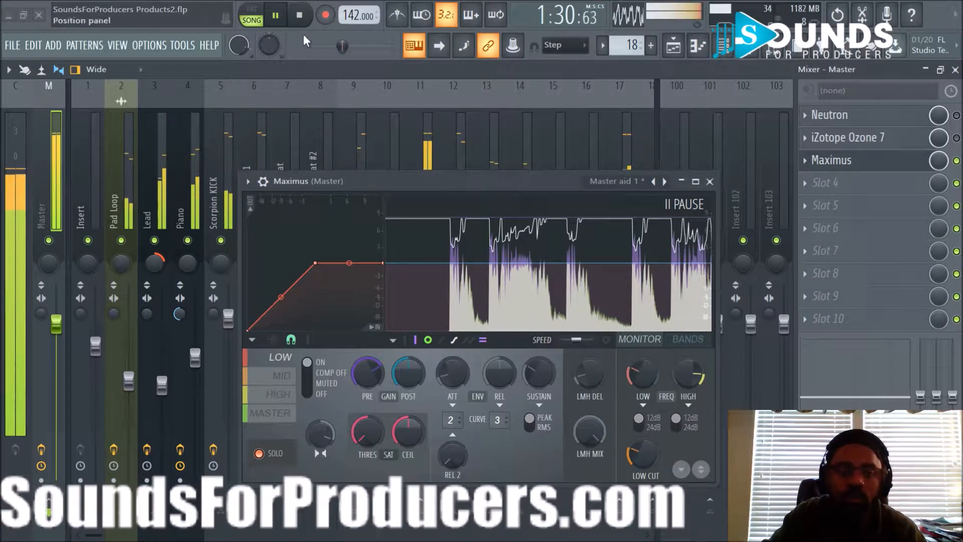
pyautogui.press('space')
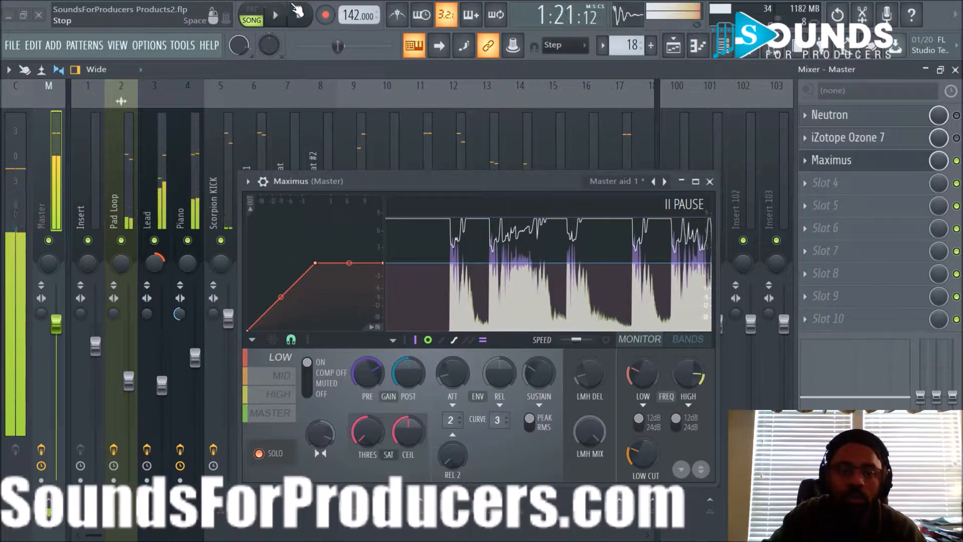
# Step: Select the MID band in Maximus, play the section through it, stop playback, and pause the level display
pyautogui.click(636, 209)
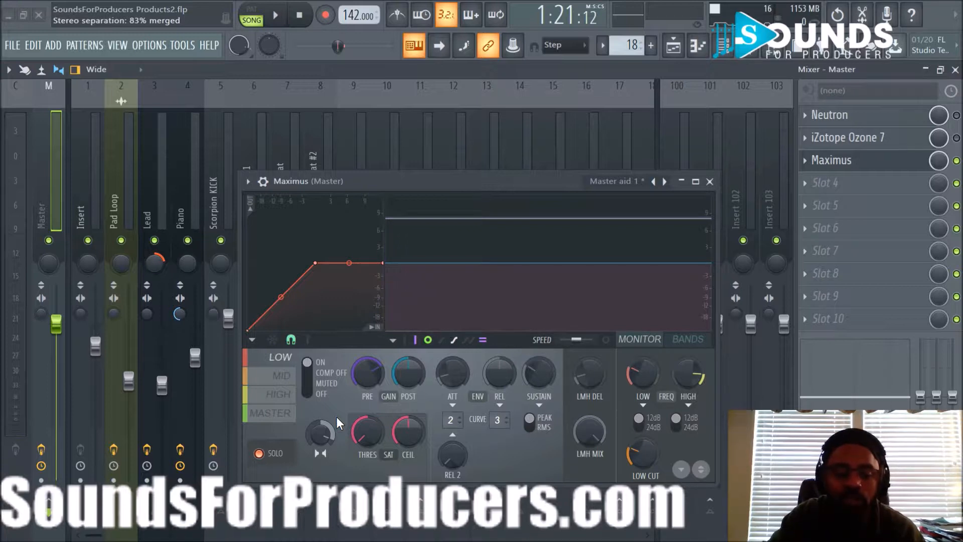
pyautogui.click(278, 376)
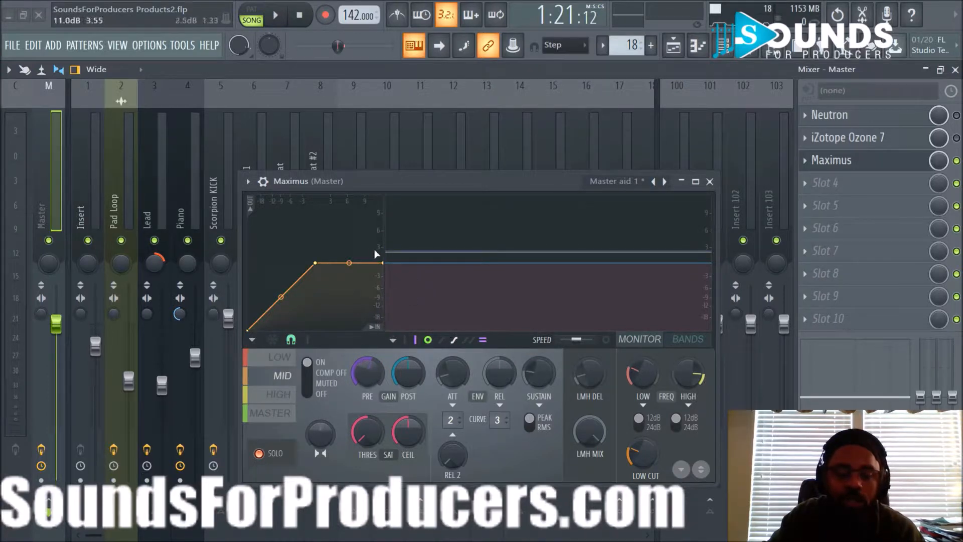
pyautogui.click(277, 16)
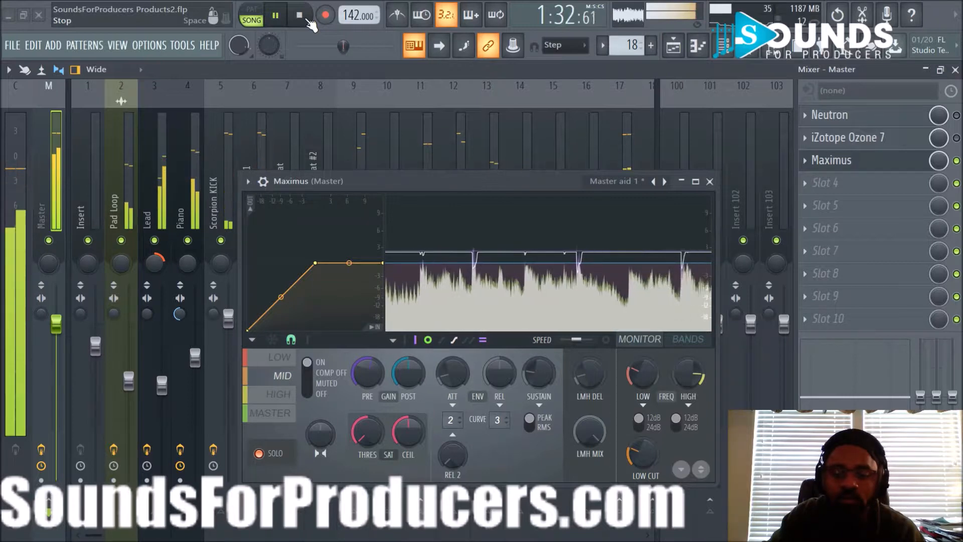
pyautogui.click(301, 16)
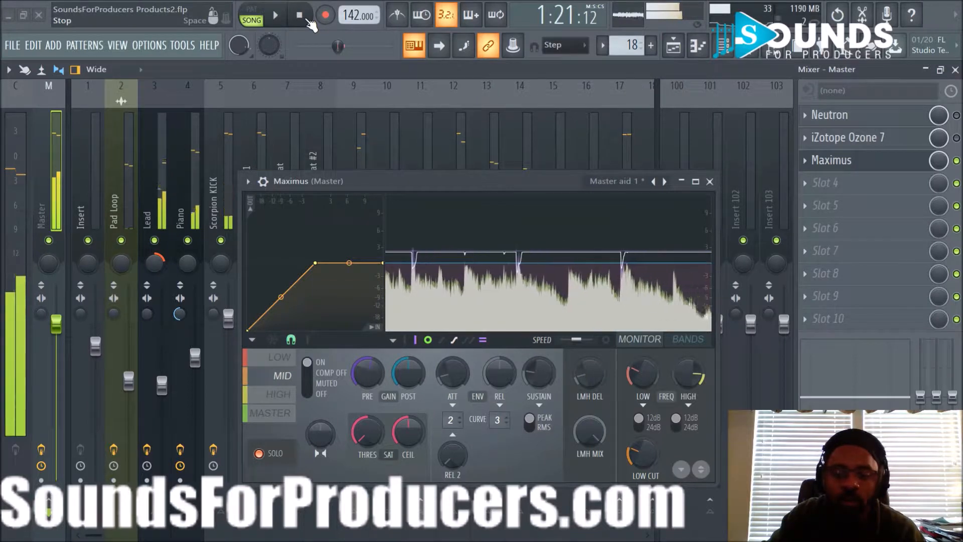
pyautogui.click(503, 223)
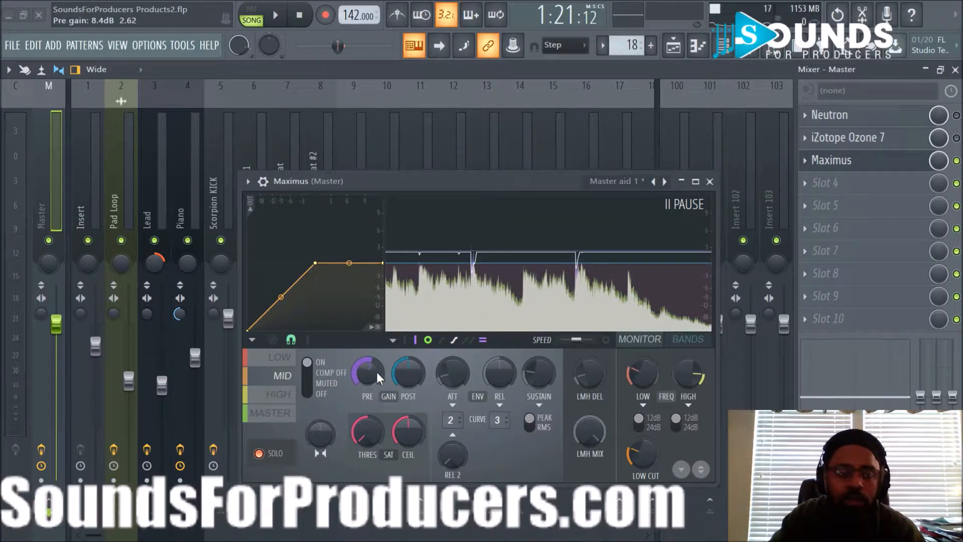
pyautogui.rightClick(290, 284)
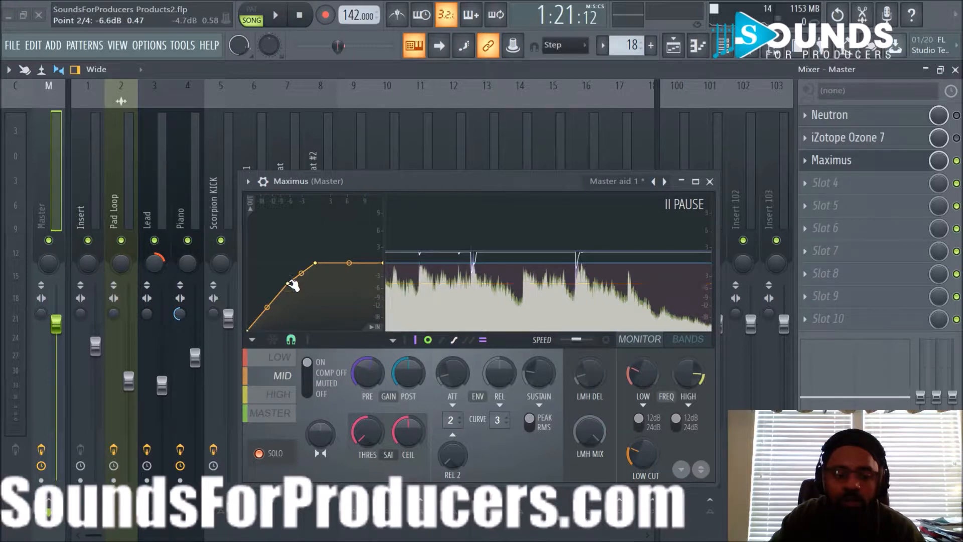
pyautogui.rightClick(289, 282)
pyautogui.click(303, 299)
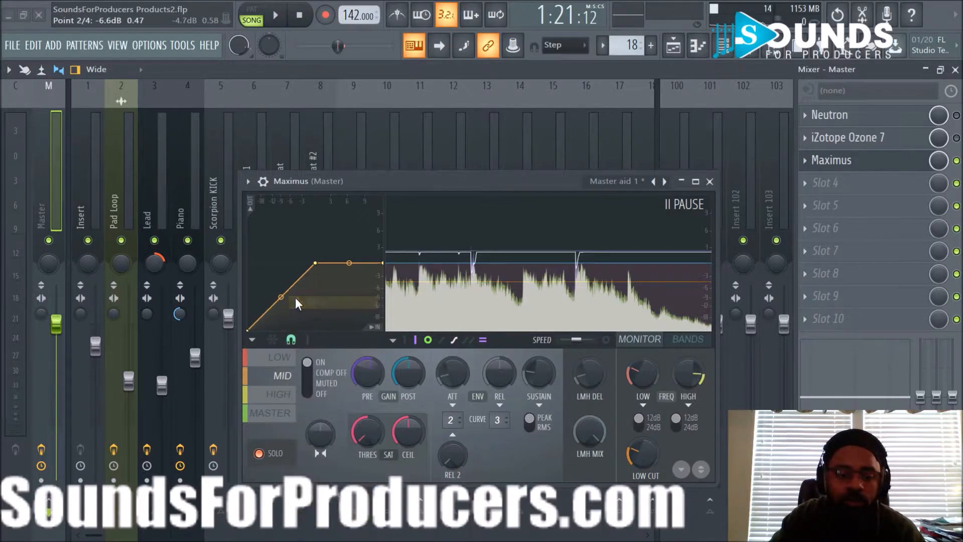
# Step: Add a point at -3.0 dB to the mid band's compression curve and lower its 0 dB point to -1.5 dB
pyautogui.rightClick(260, 317)
pyautogui.moveTo(264, 319); pyautogui.dragTo(282, 300)
pyautogui.moveTo(291, 293); pyautogui.dragTo(298, 279)
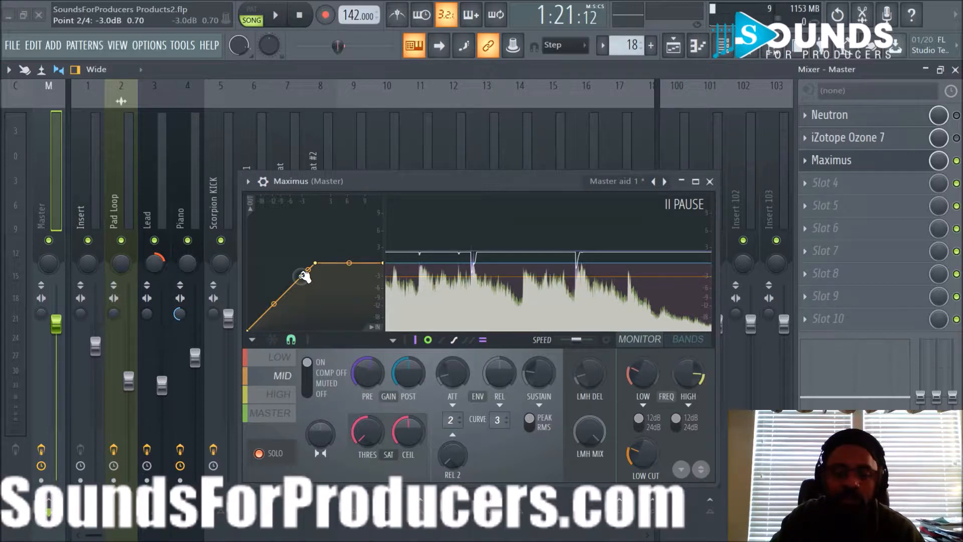
pyautogui.moveTo(304, 276); pyautogui.dragTo(306, 276)
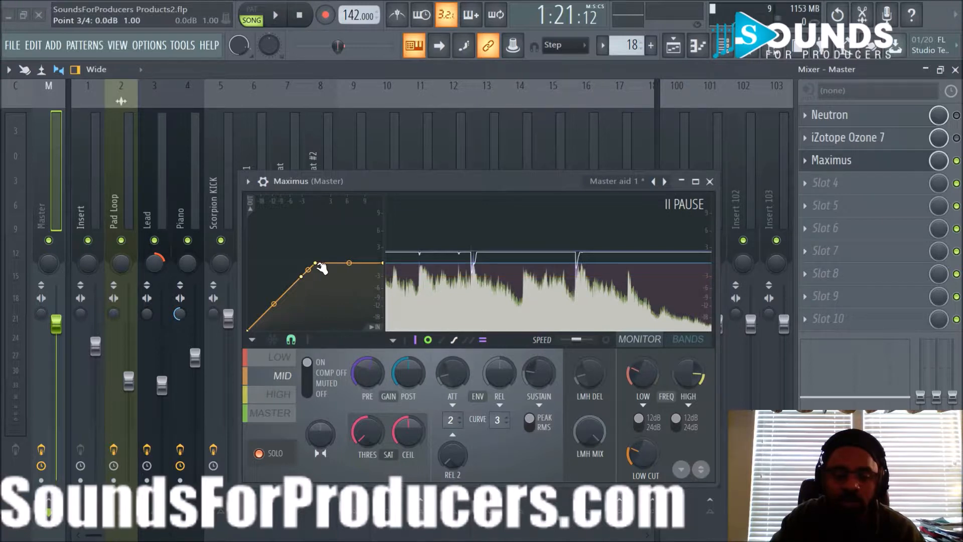
pyautogui.moveTo(318, 265); pyautogui.dragTo(319, 268)
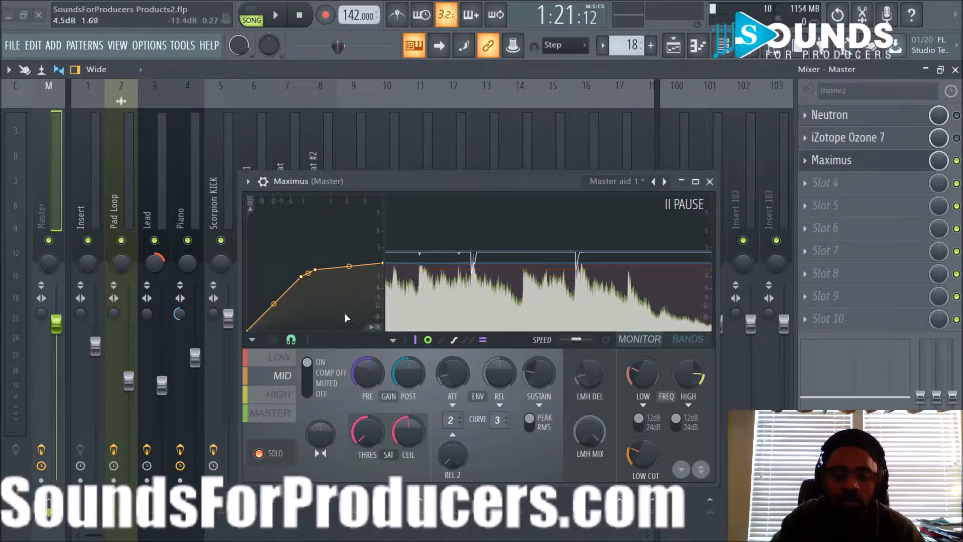
# Step: Play the section with the mid band soloed and lower the band's pre gain
pyautogui.click(276, 19)
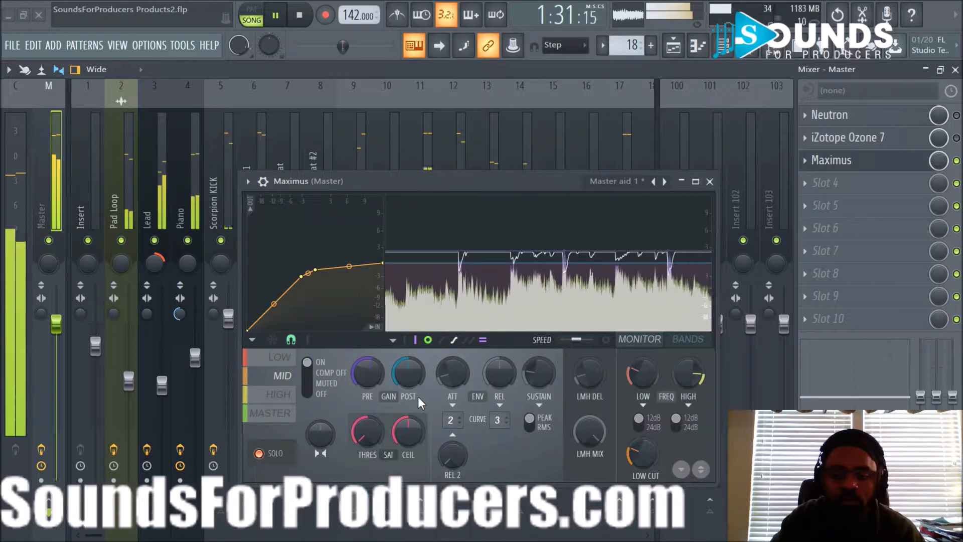
pyautogui.rightClick(369, 373)
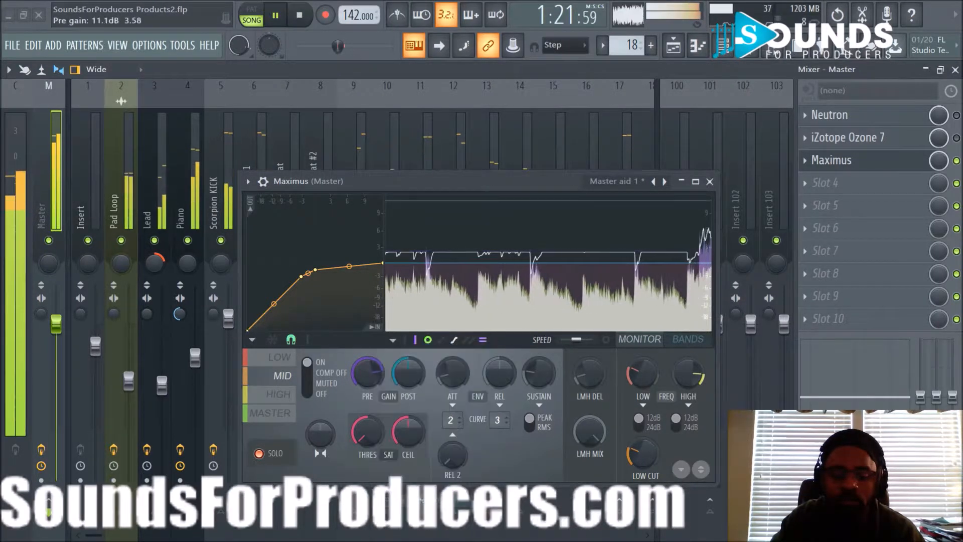
pyautogui.moveTo(367, 369); pyautogui.dragTo(367, 398)
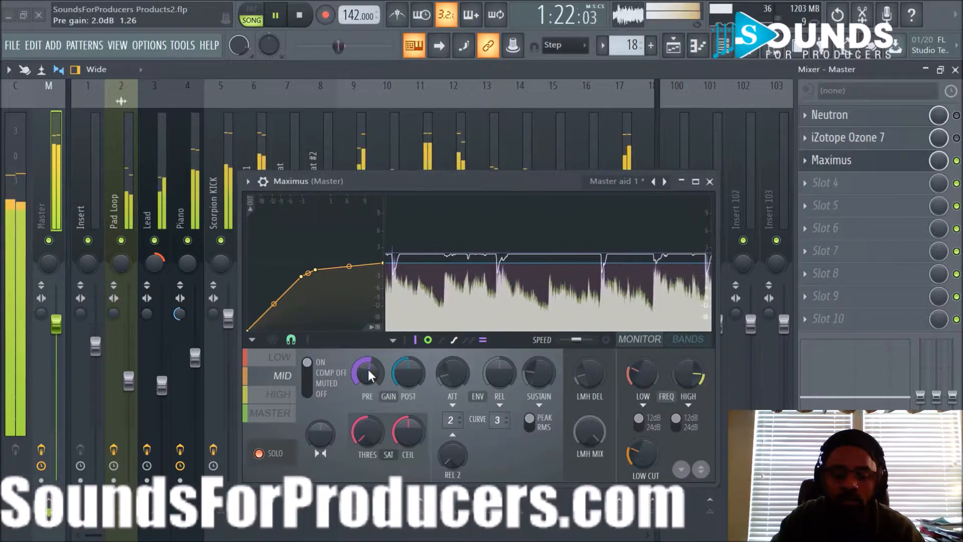
pyautogui.moveTo(369, 370); pyautogui.dragTo(368, 367)
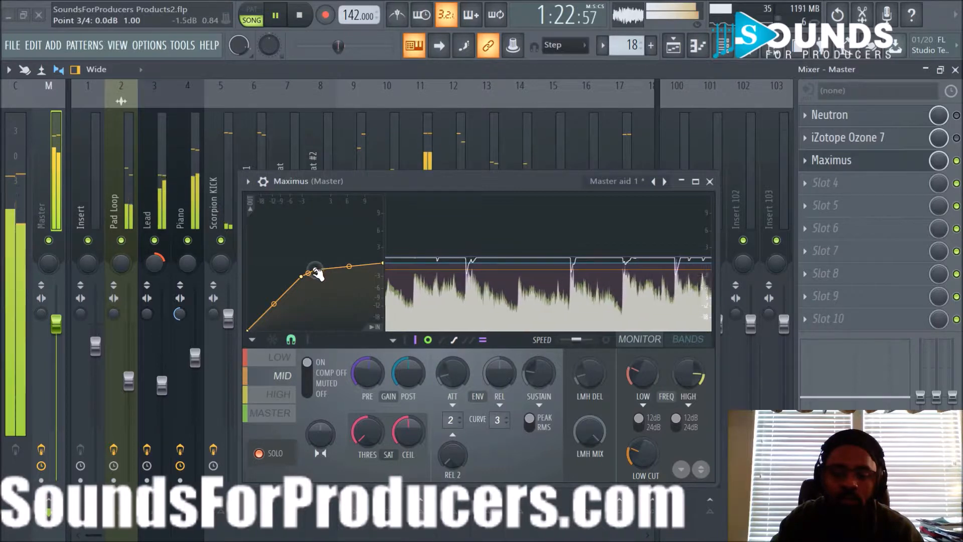
# Step: Try the mid curve's 0 dB point at -3.0 dB, return it to -1.5 dB, and stop playback
pyautogui.moveTo(317, 274); pyautogui.dragTo(318, 278)
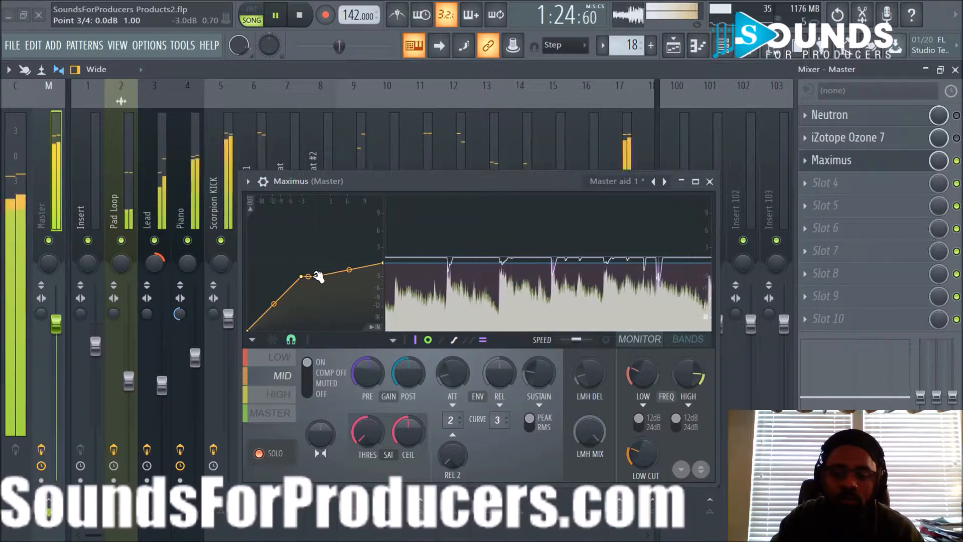
pyautogui.moveTo(318, 278); pyautogui.dragTo(318, 269)
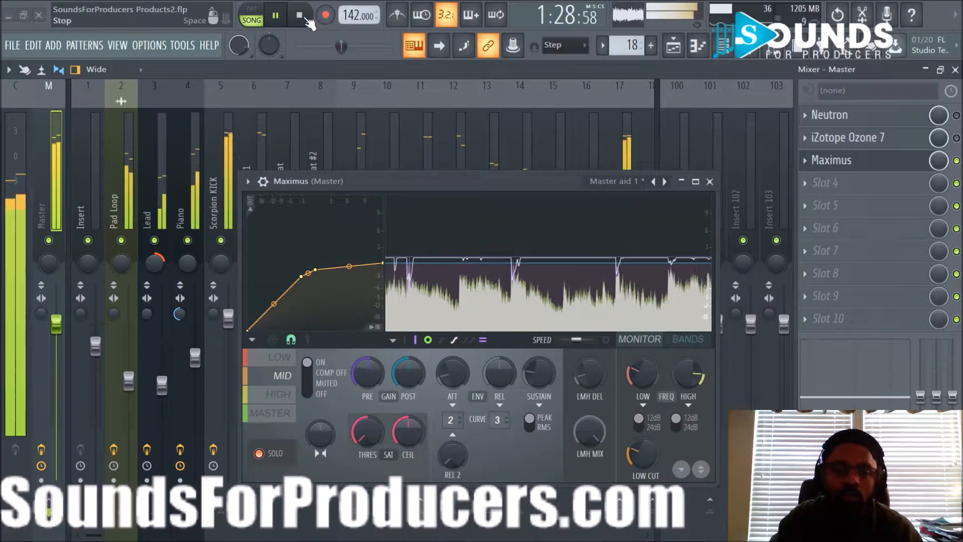
pyautogui.click(468, 222)
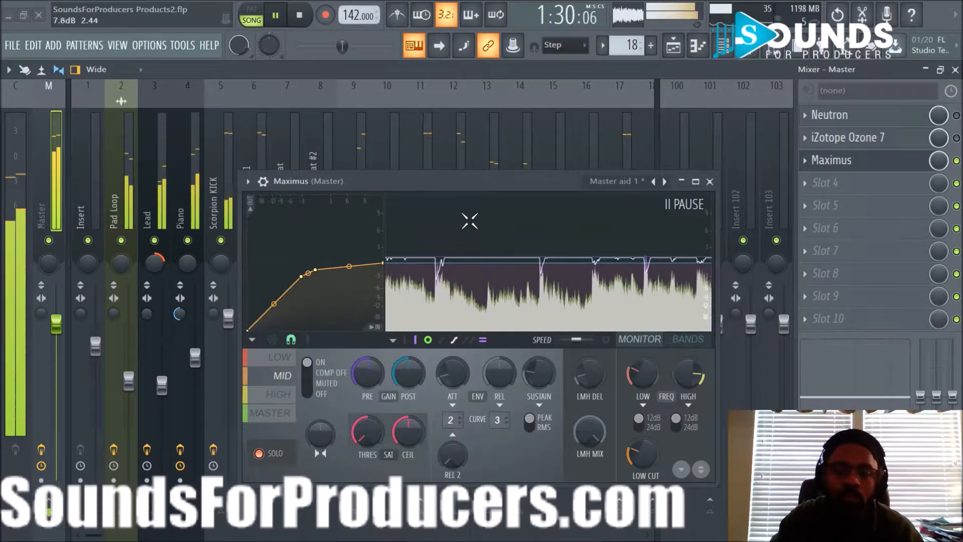
pyautogui.click(301, 16)
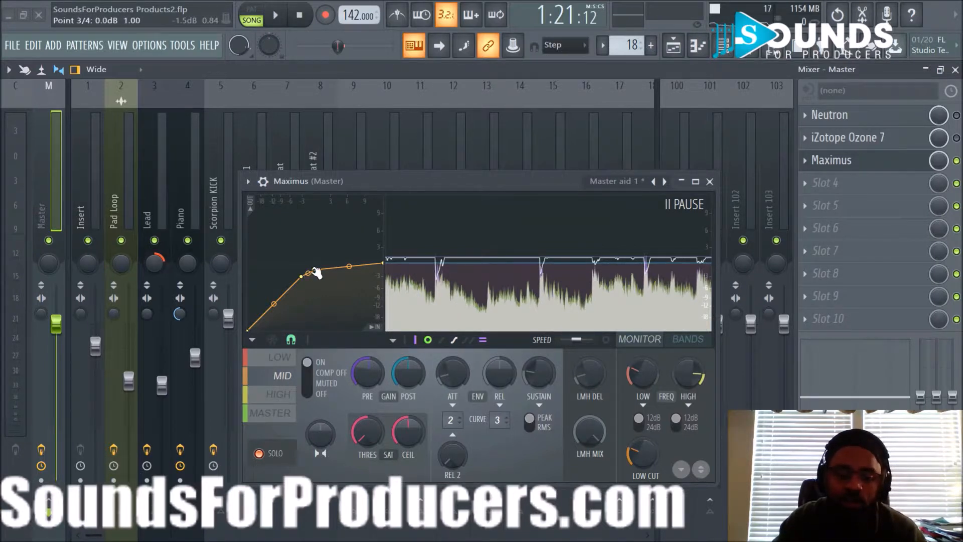
# Step: Replay the section, set the mid band's stereo separation to 35% separated, and stop playback
pyautogui.click(277, 15)
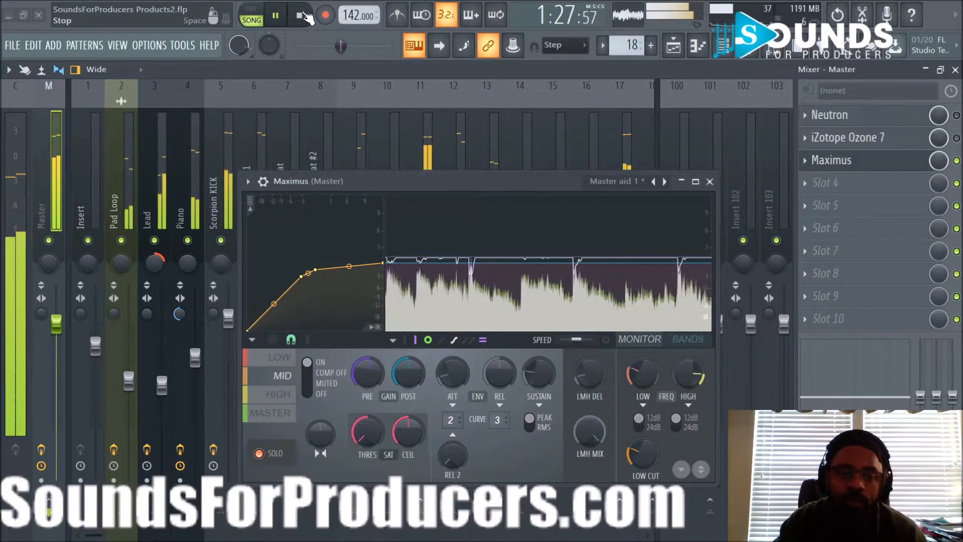
pyautogui.press('space')
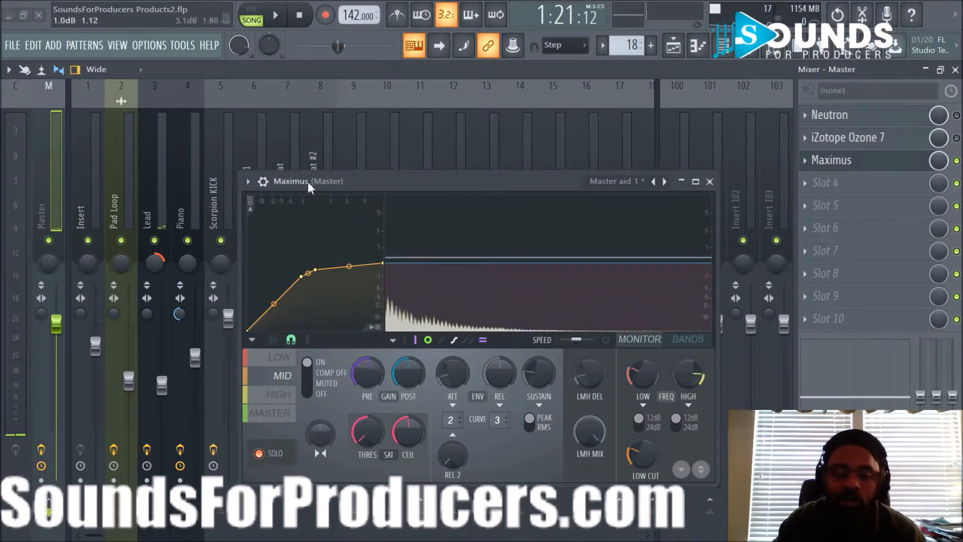
pyautogui.click(276, 17)
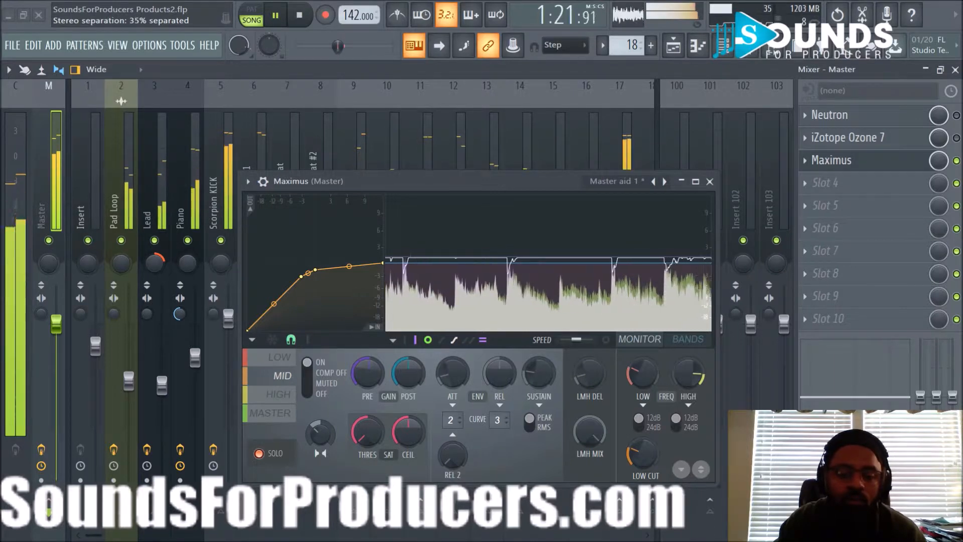
pyautogui.press('space')
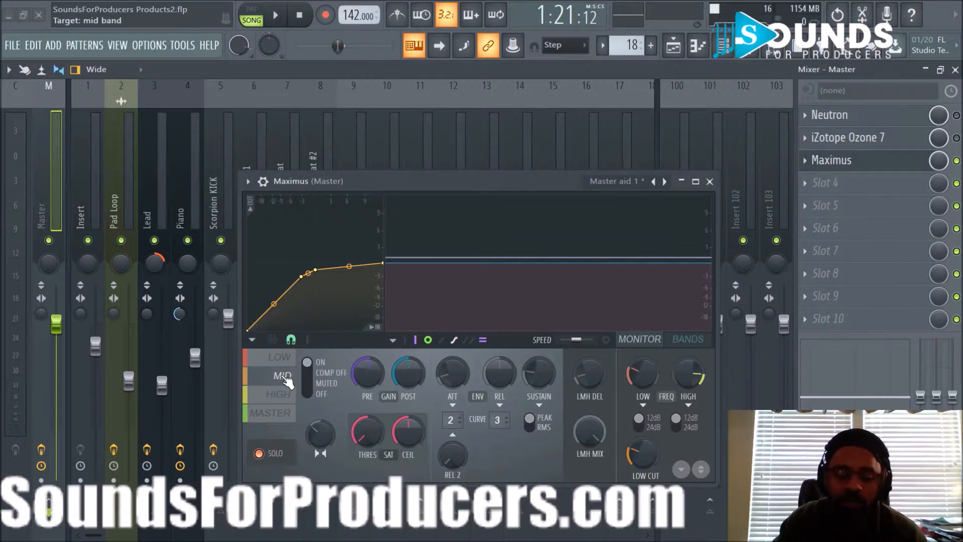
# Step: Select the HIGH band, play the section through it, pause the level display, and stop playback
pyautogui.click(281, 396)
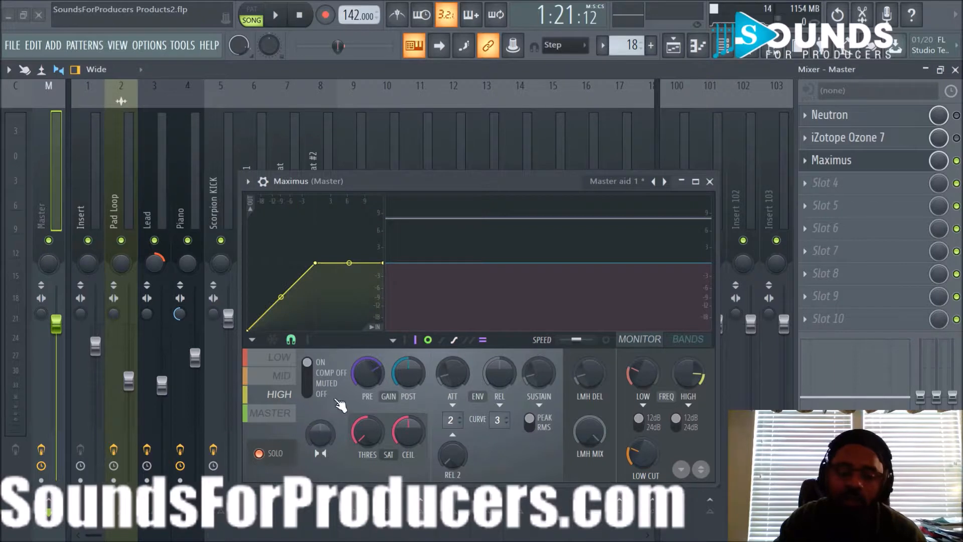
pyautogui.click(277, 20)
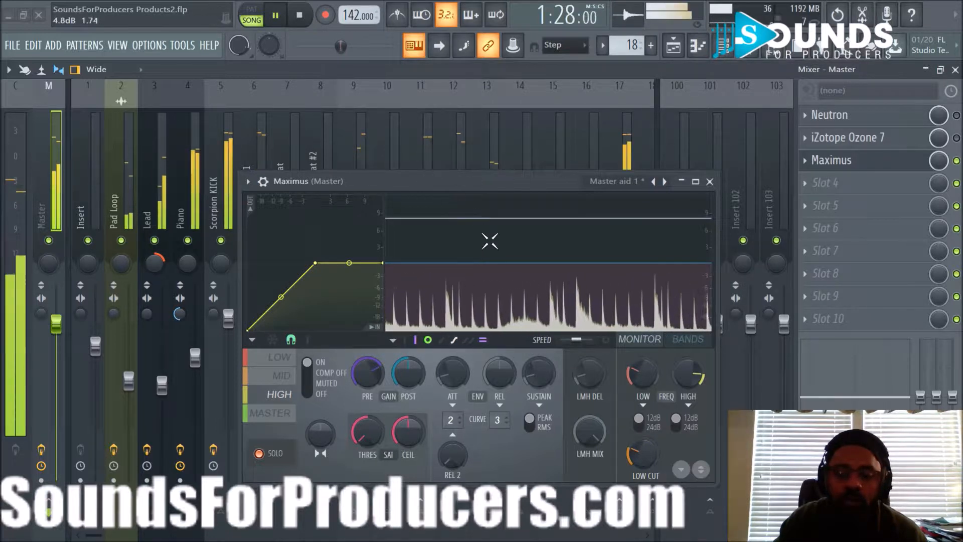
pyautogui.click(490, 240)
pyautogui.click(298, 26)
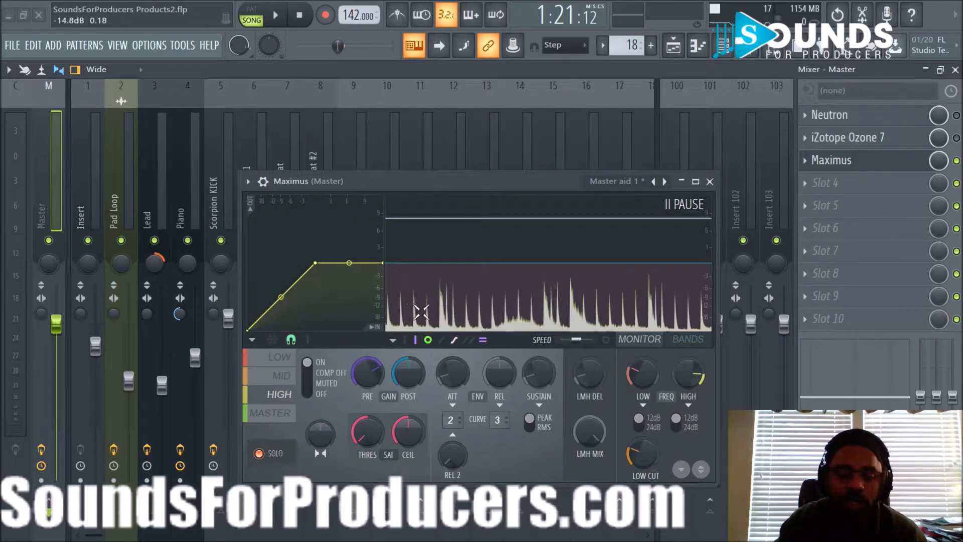
# Step: Add a lower point to the high band's compression curve and lower its 0 dB and 12 dB points to -6.6 dB during playback
pyautogui.rightClick(273, 304)
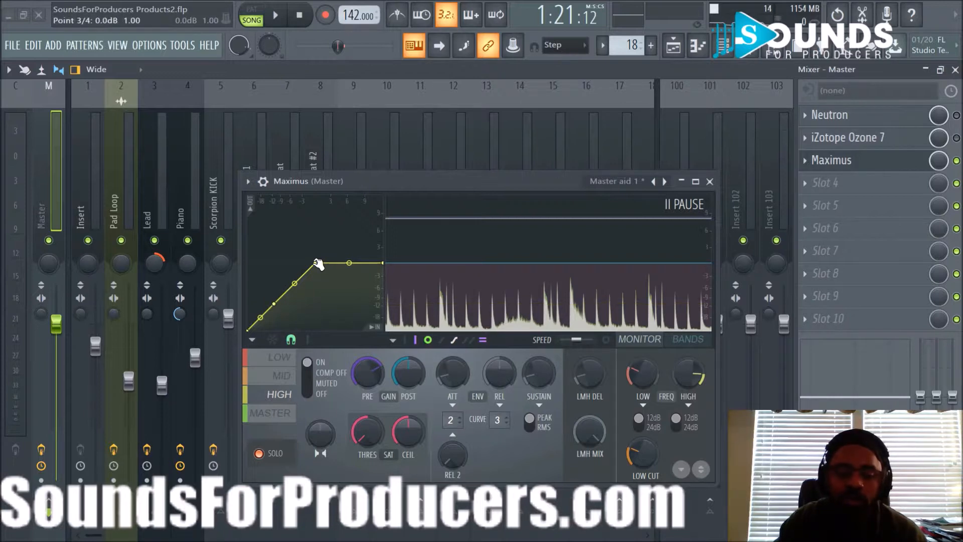
pyautogui.click(276, 16)
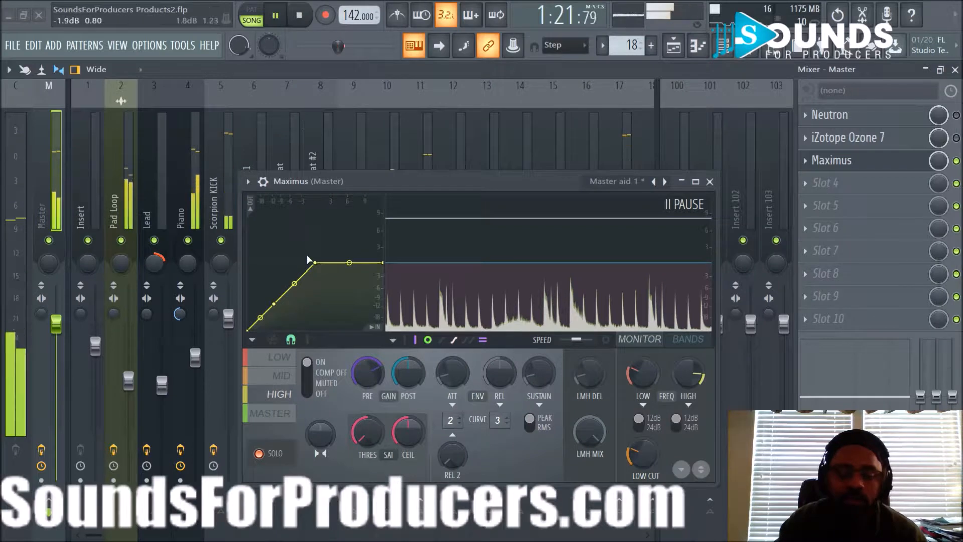
pyautogui.moveTo(315, 263); pyautogui.dragTo(318, 290)
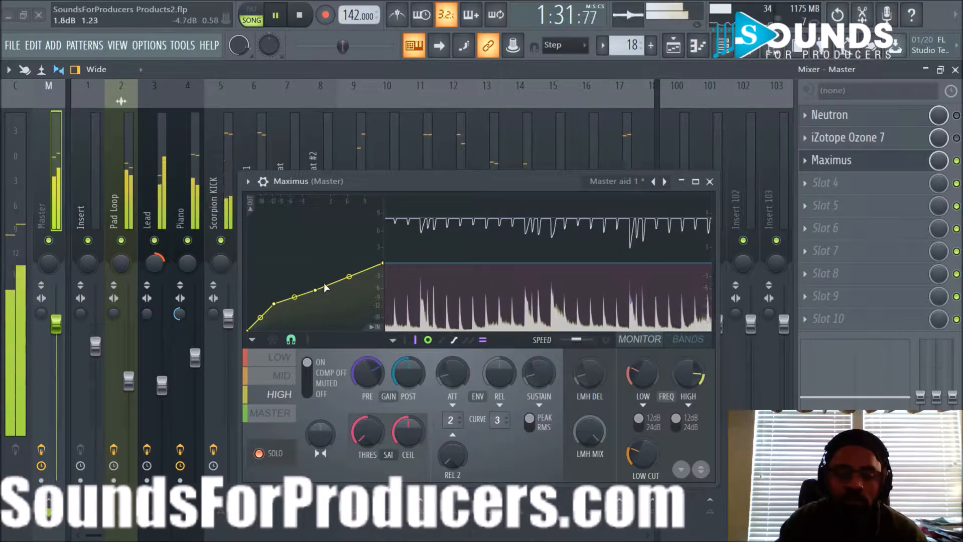
pyautogui.moveTo(384, 263); pyautogui.dragTo(383, 290)
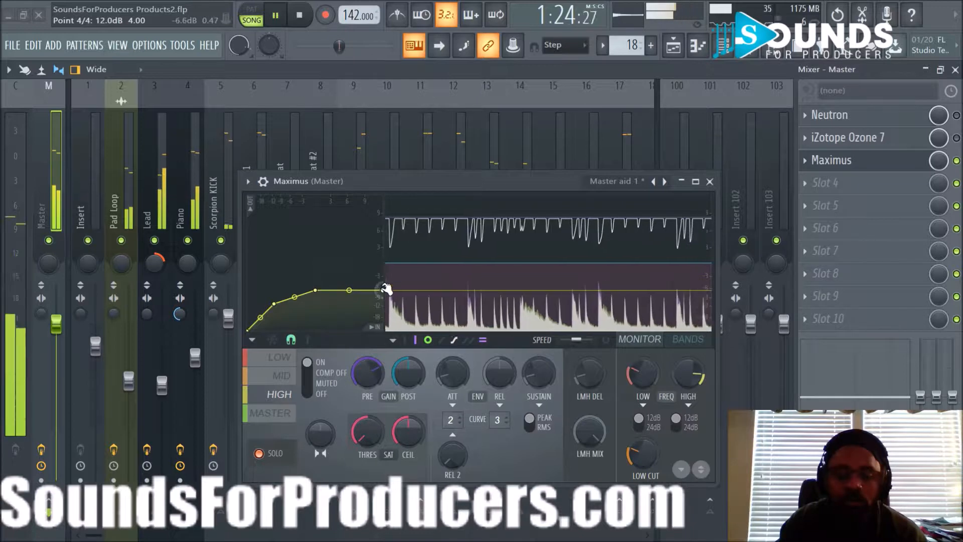
# Step: Try the high curve's 12 dB point at -4.7 dB, return it to -6.6 dB, pause the level display, and stop playback
pyautogui.moveTo(315, 290)
pyautogui.mouseDown()
pyautogui.moveTo(317, 280)
pyautogui.moveTo(317, 291)
pyautogui.mouseUp()
pyautogui.moveTo(385, 290)
pyautogui.mouseDown()
pyautogui.moveTo(384, 270)
pyautogui.moveTo(384, 279)
pyautogui.mouseUp()
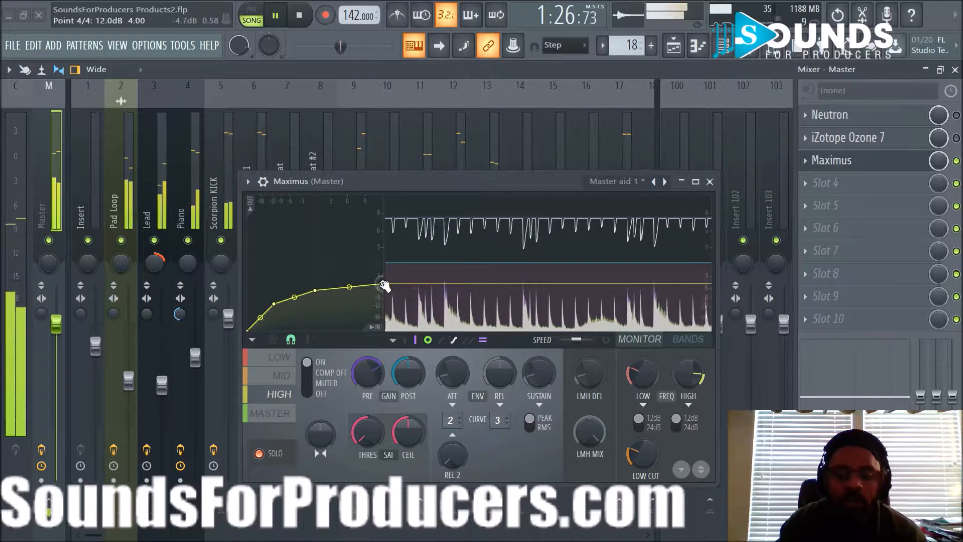
pyautogui.moveTo(384, 287); pyautogui.dragTo(383, 290)
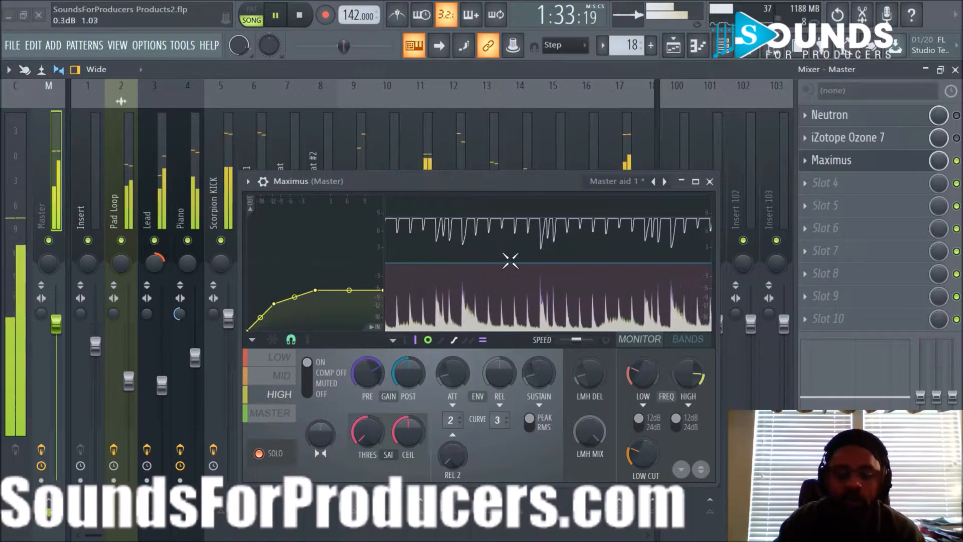
pyautogui.click(509, 257)
pyautogui.click(301, 15)
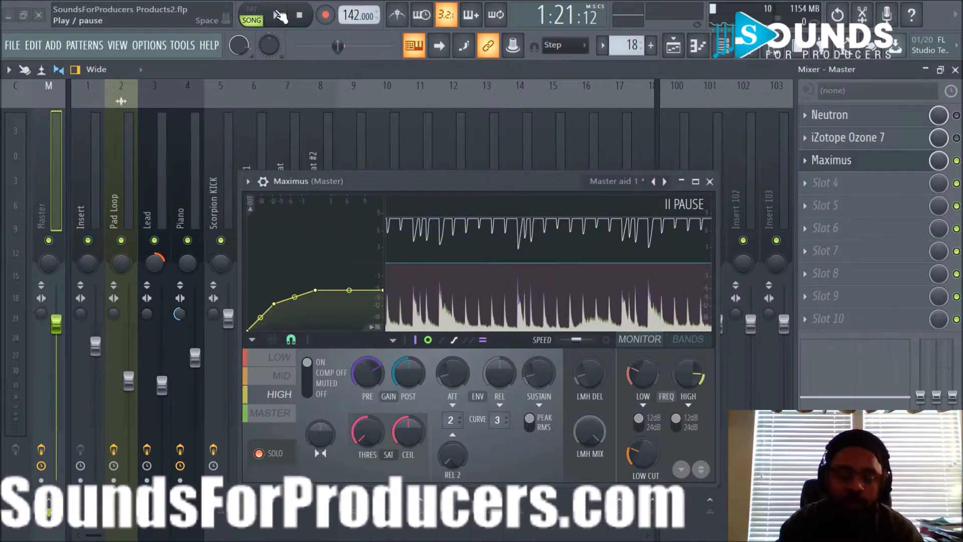
# Step: Replay the section twice through the soloed high band, and check the frequency band display before returning to the level monitor
pyautogui.click(277, 15)
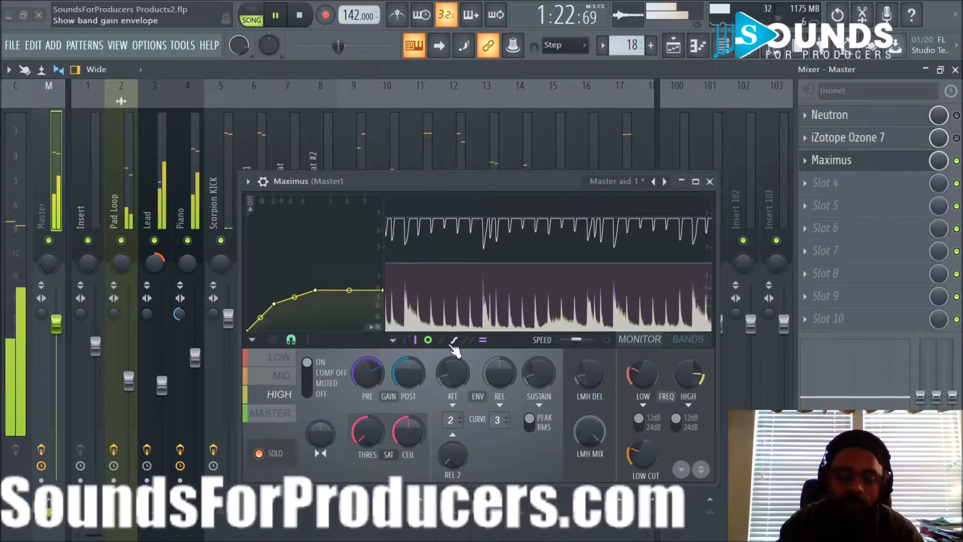
pyautogui.click(302, 16)
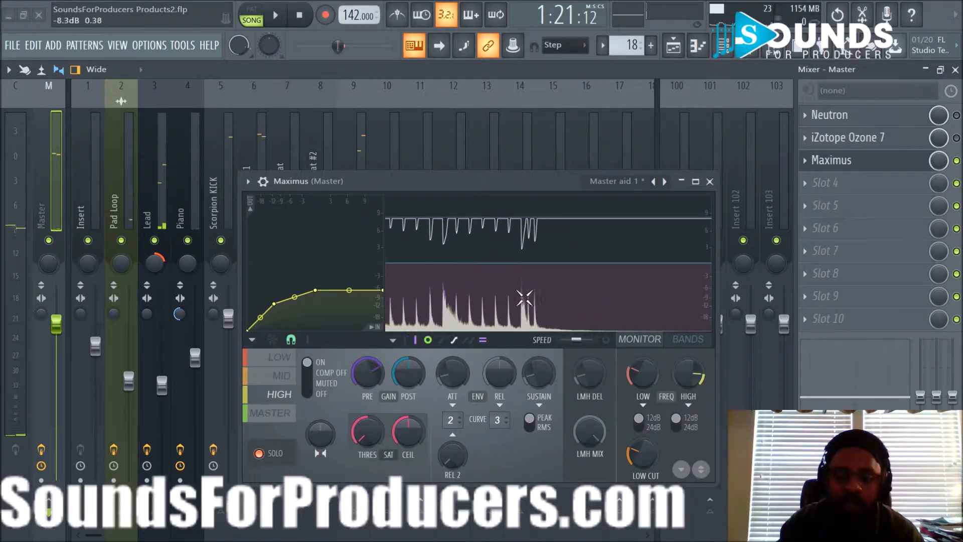
pyautogui.click(277, 16)
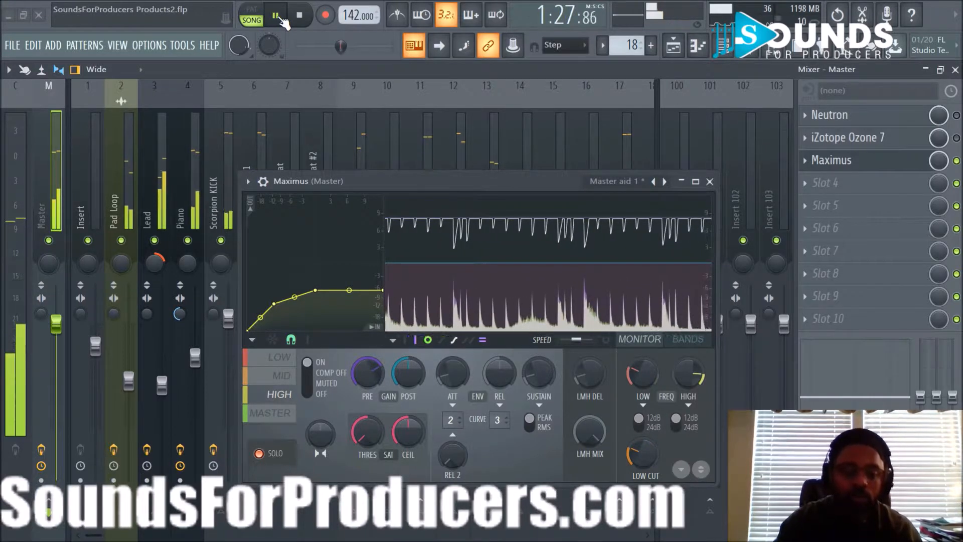
pyautogui.click(315, 15)
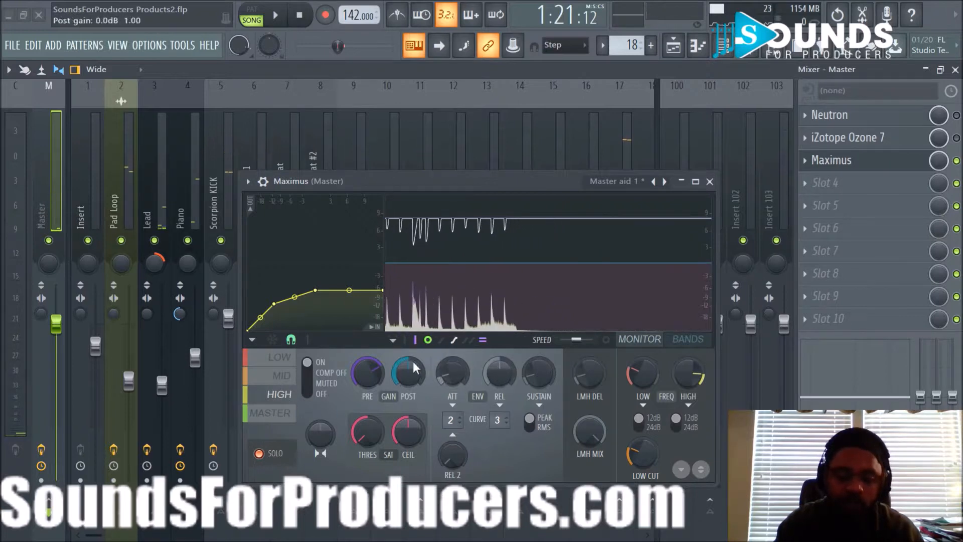
pyautogui.click(687, 342)
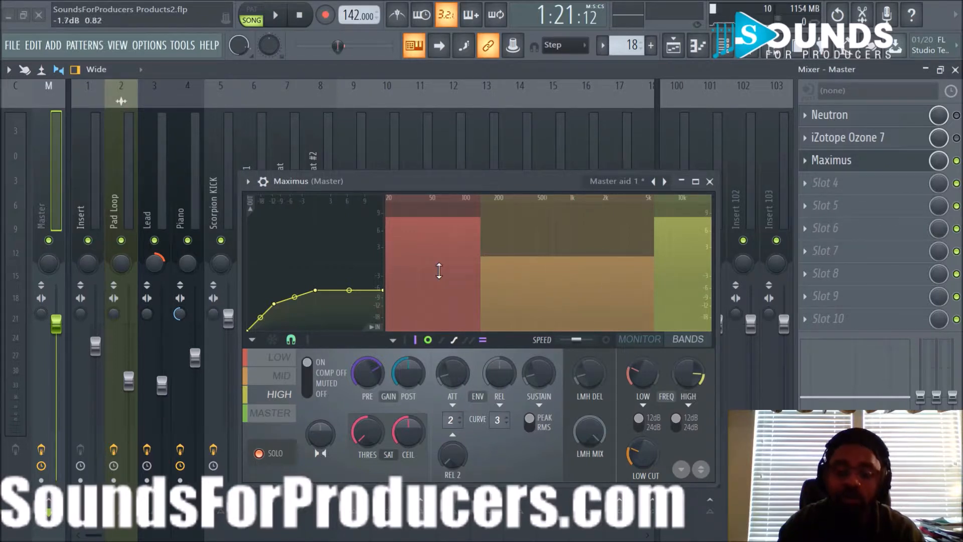
pyautogui.click(650, 343)
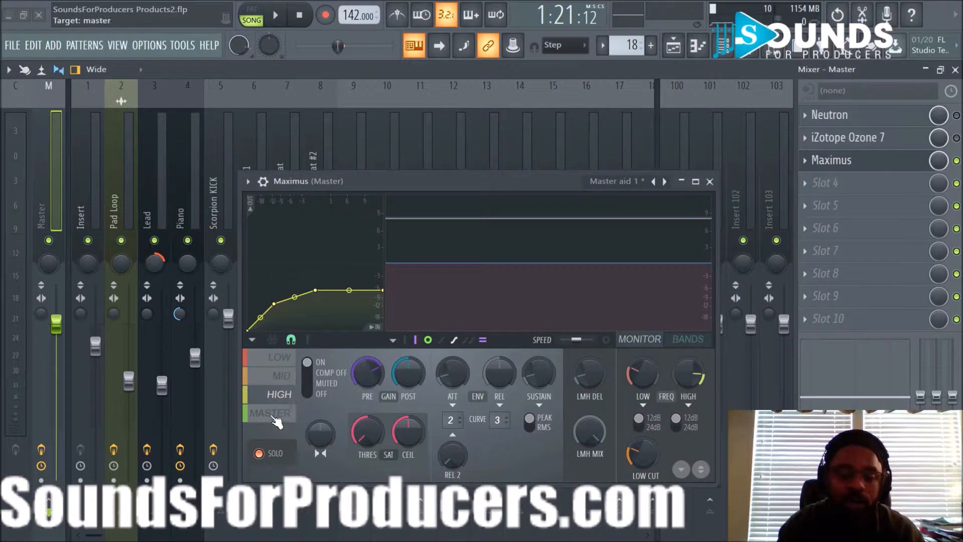
# Step: Select the MASTER band, turn off solo while the section plays, and stop playback
pyautogui.click(281, 415)
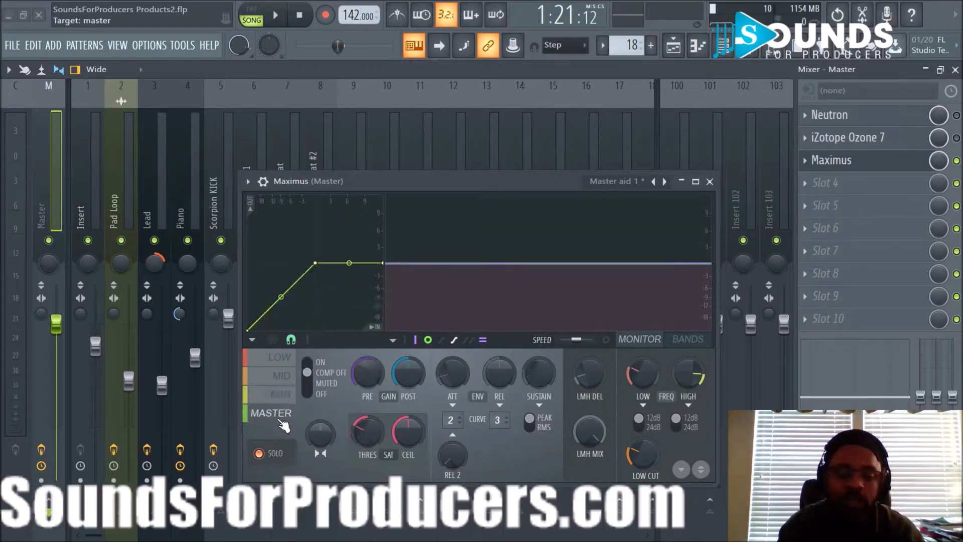
pyautogui.click(277, 16)
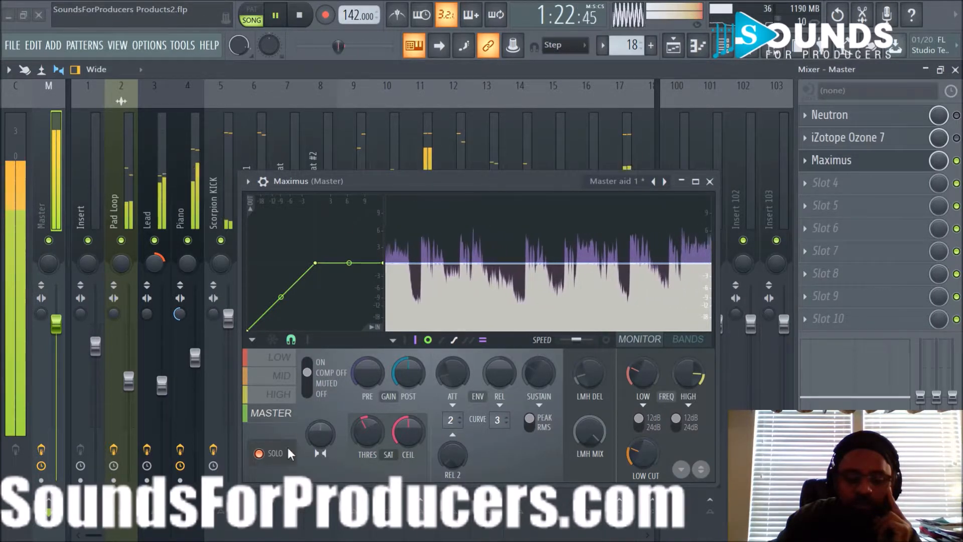
pyautogui.click(288, 447)
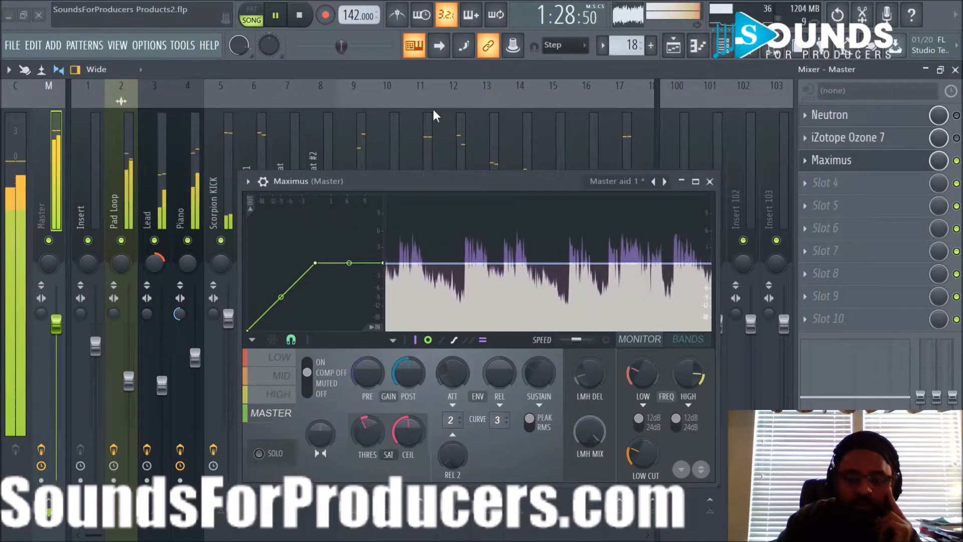
pyautogui.press('space')
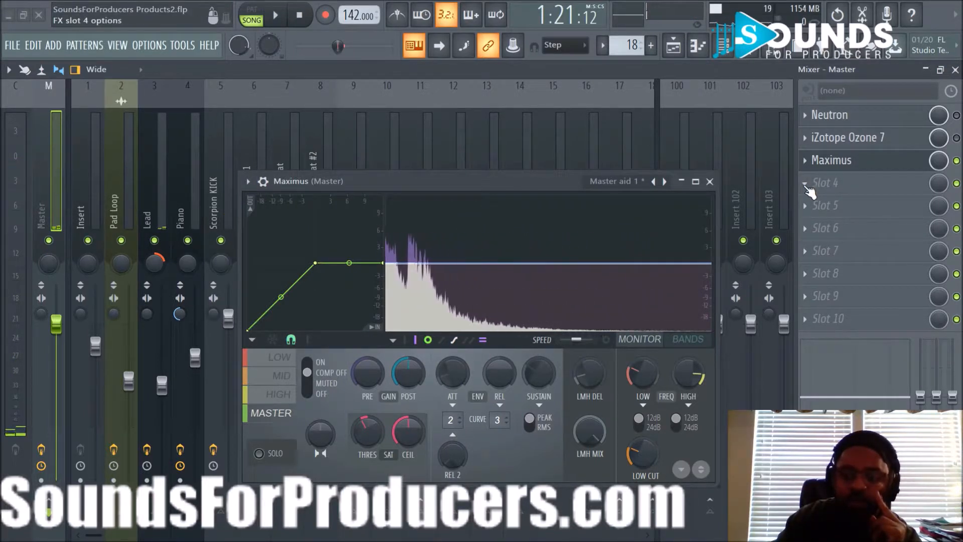
# Step: Add Fruity parametric EQ 2 to slot 4 of the Master track, detach its window, and place it beside Maximus
pyautogui.click(808, 185)
pyautogui.click(625, 28)
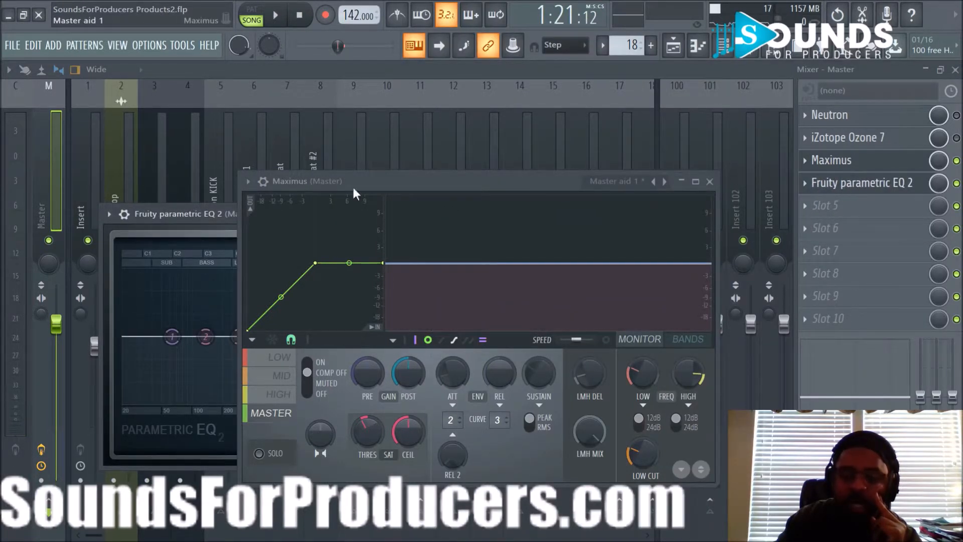
pyautogui.moveTo(216, 211); pyautogui.dragTo(131, 121)
pyautogui.moveTo(461, 185); pyautogui.dragTo(699, 208)
pyautogui.click(24, 124)
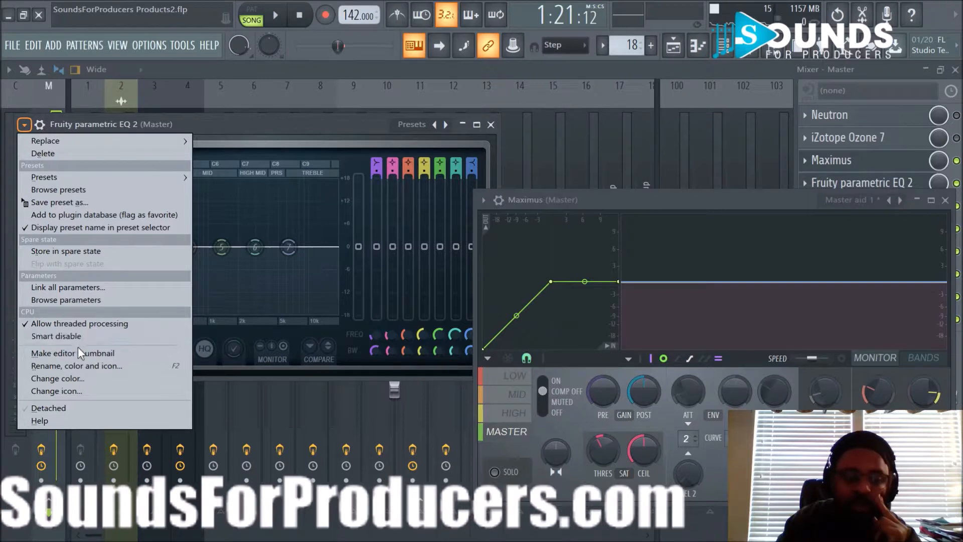
pyautogui.click(74, 410)
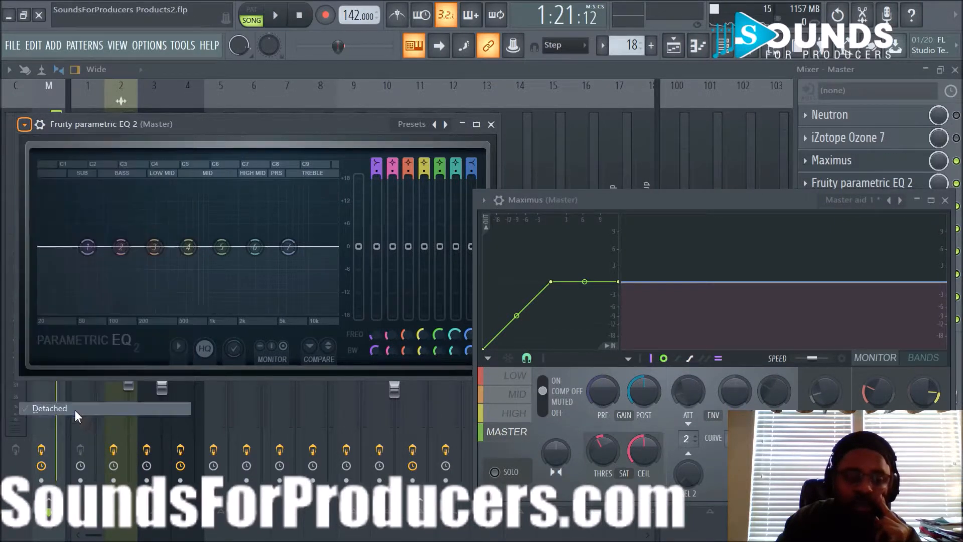
# Step: Select the LOW band in Maximus, set its pre gain to 3.1 dB during playback, and stop playback
pyautogui.click(276, 15)
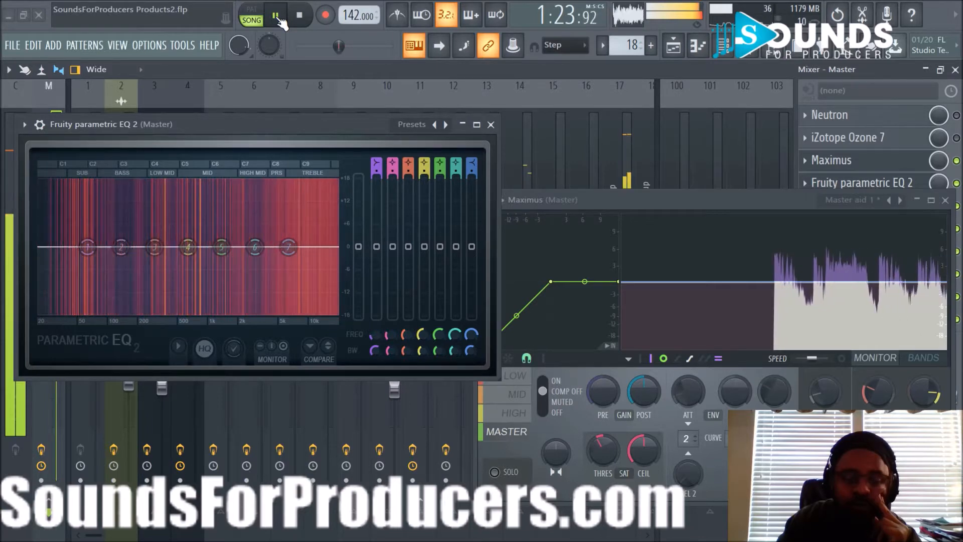
pyautogui.moveTo(640, 200); pyautogui.dragTo(553, 202)
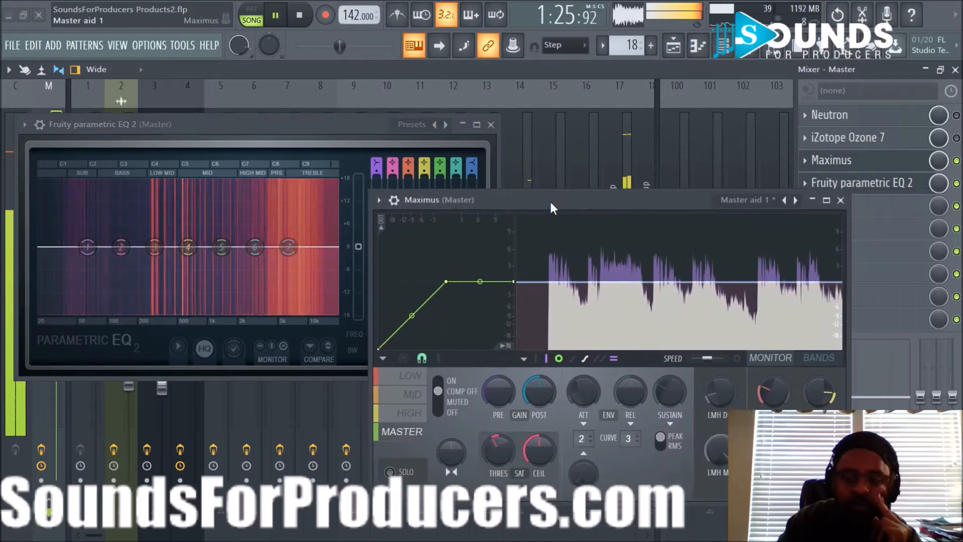
pyautogui.click(399, 380)
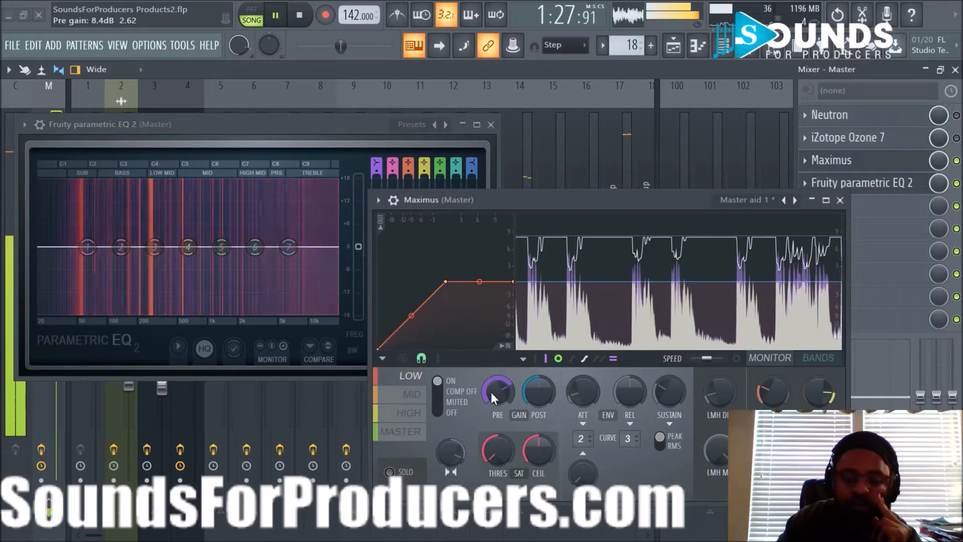
pyautogui.moveTo(500, 398); pyautogui.dragTo(500, 431)
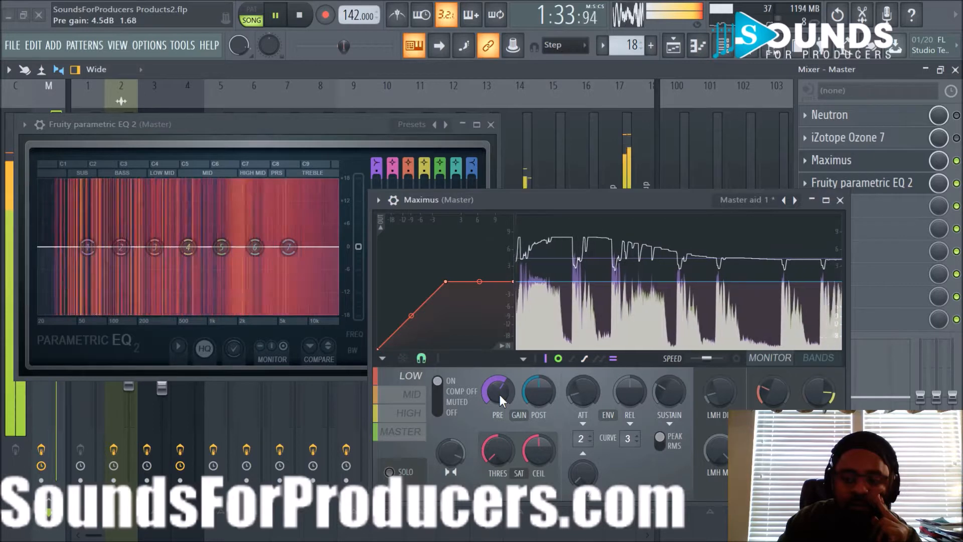
pyautogui.moveTo(500, 392); pyautogui.dragTo(500, 407)
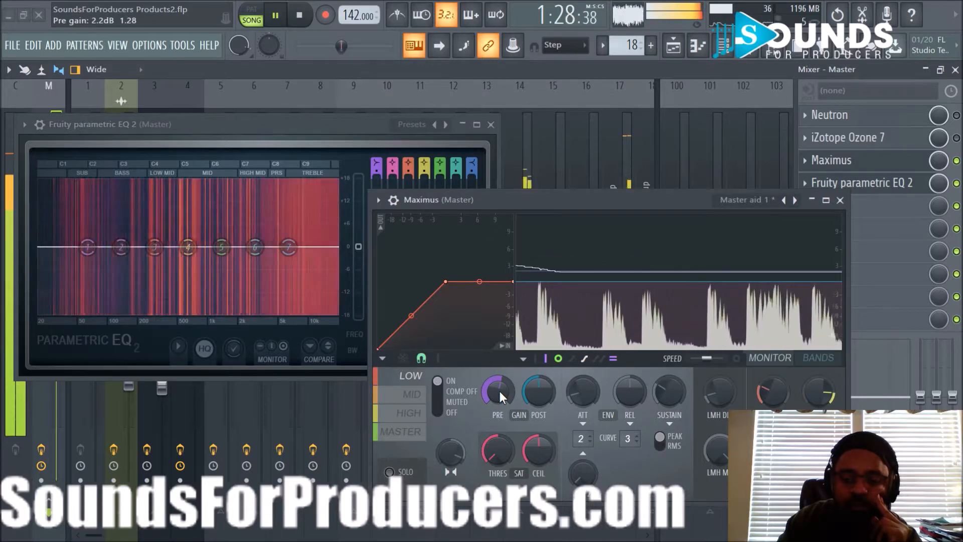
pyautogui.moveTo(498, 389); pyautogui.dragTo(498, 384)
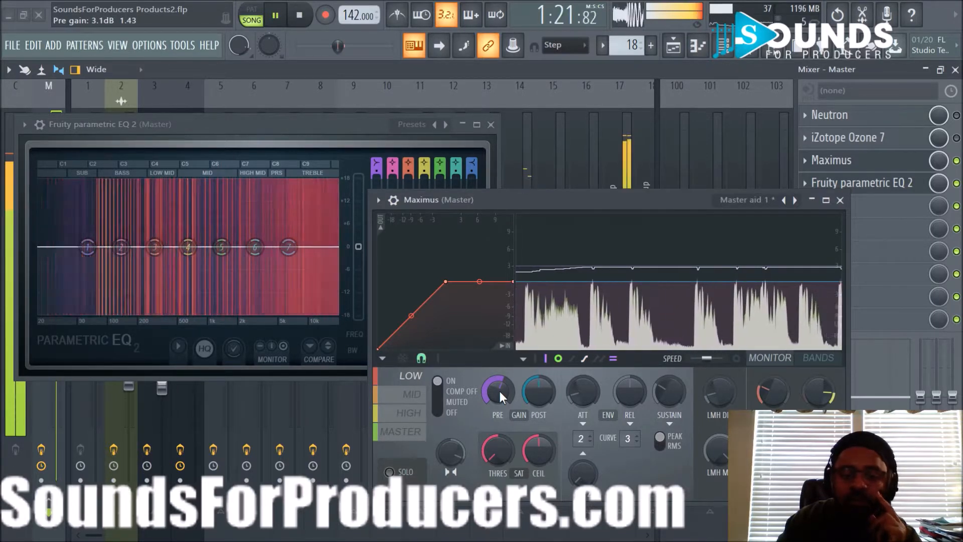
pyautogui.click(300, 16)
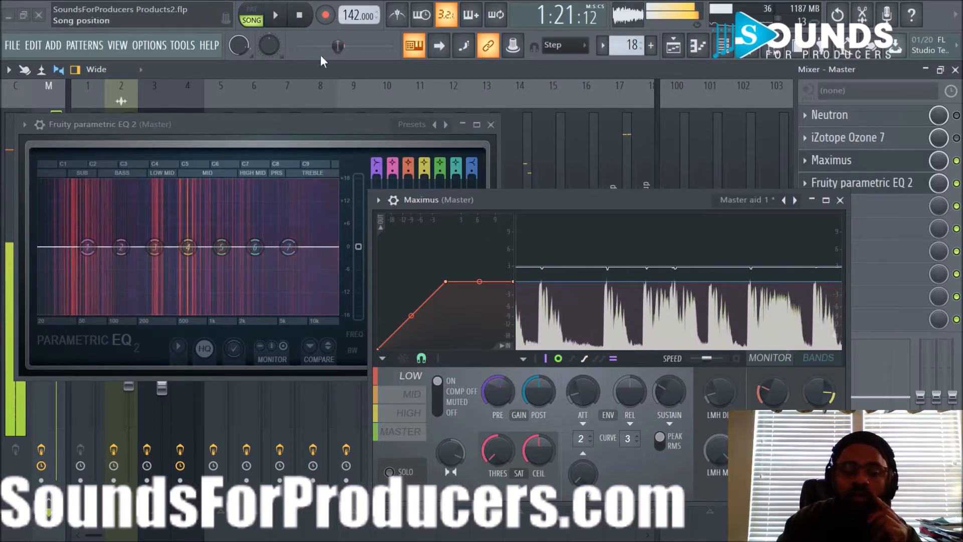
# Step: During playback, move Parametric EQ 2's band 1 low shelf to 27 Hz at -9.2 dB, and stop playback
pyautogui.click(275, 16)
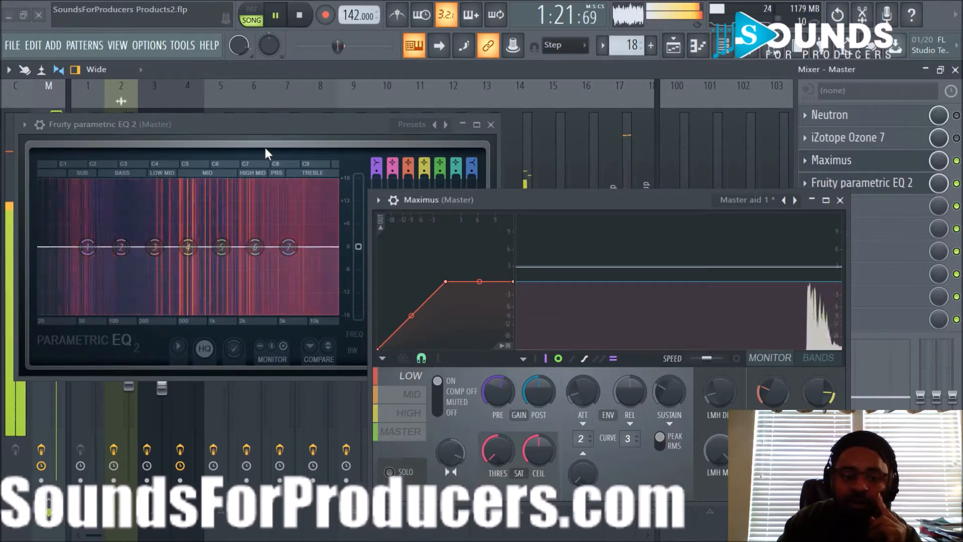
pyautogui.moveTo(88, 246); pyautogui.dragTo(50, 282)
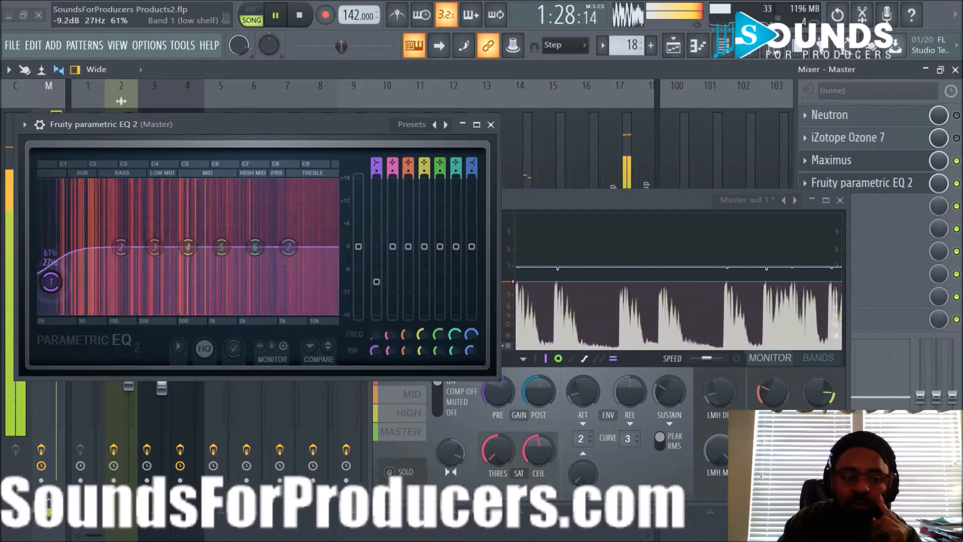
pyautogui.click(303, 26)
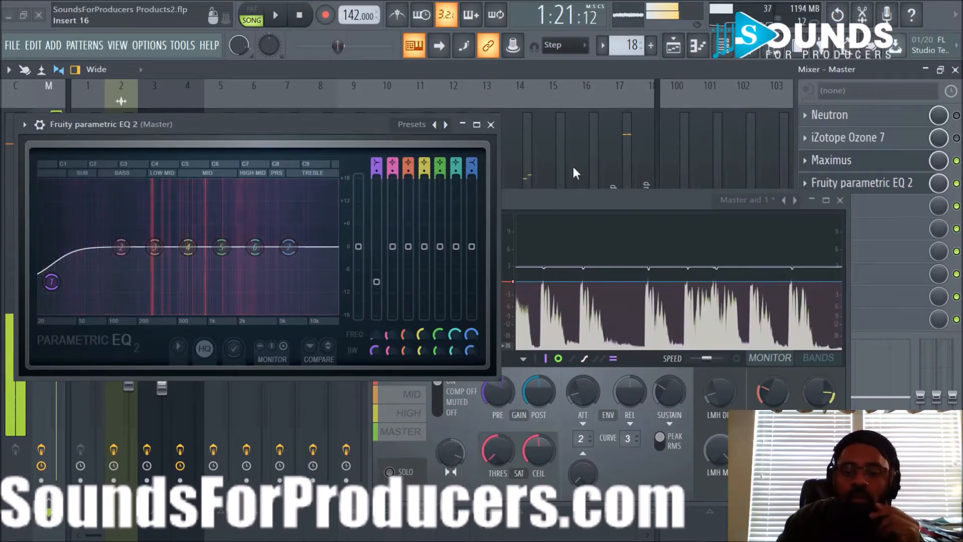
# Step: Bring Maximus forward, select its MASTER band, and briefly replay the section through it
pyautogui.click(589, 199)
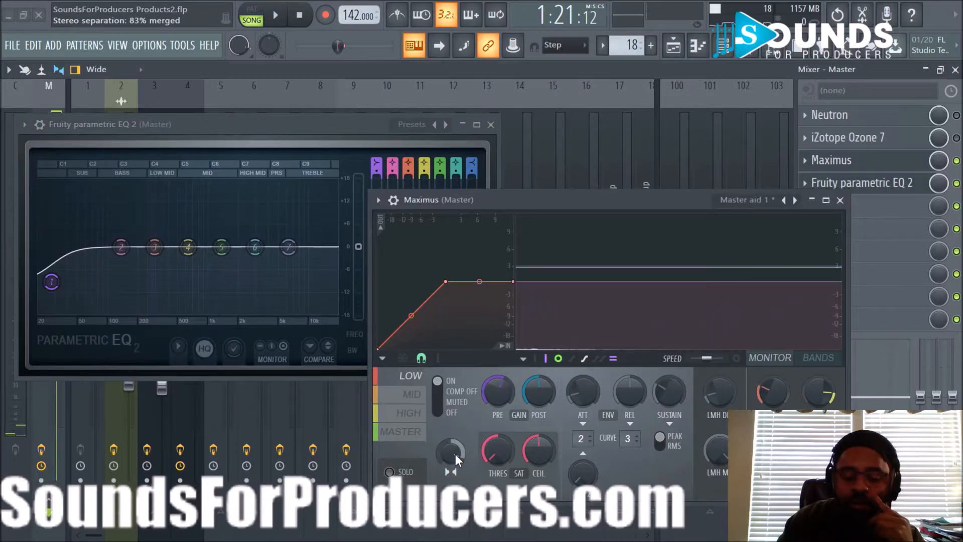
pyautogui.click(416, 442)
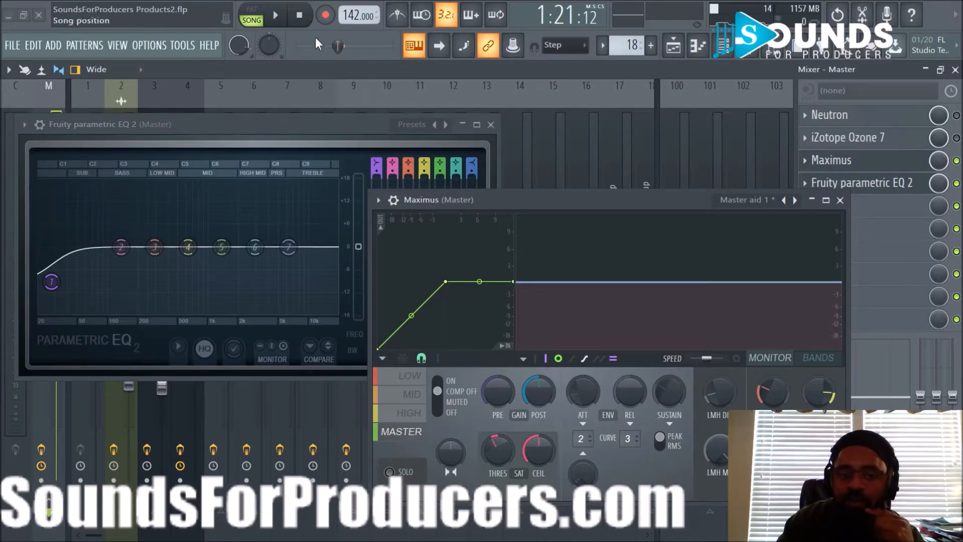
pyautogui.click(278, 16)
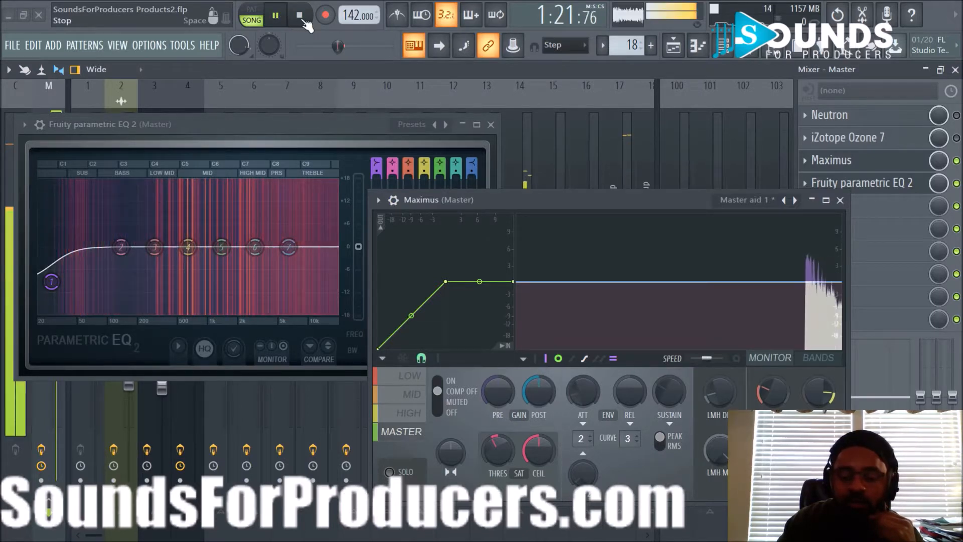
pyautogui.click(300, 16)
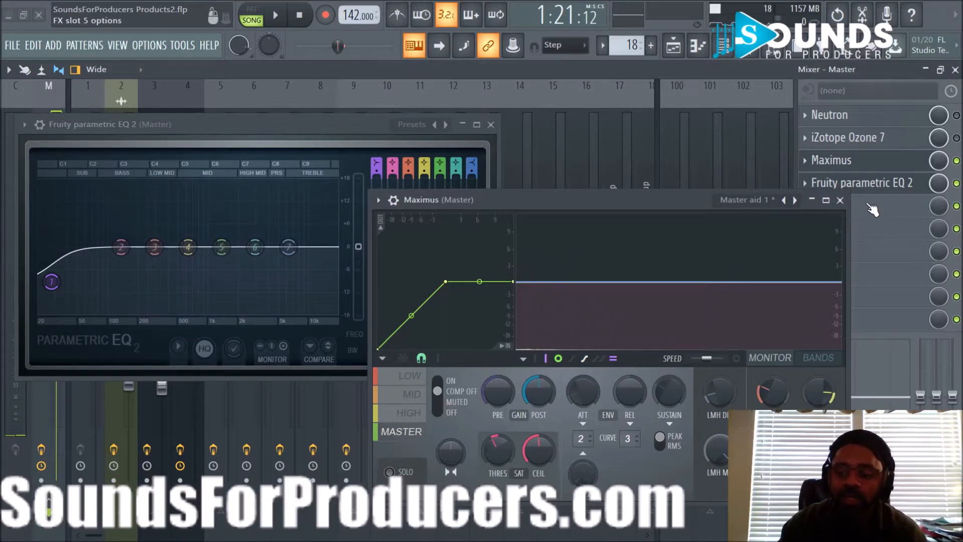
# Step: Move Maximus off the effect slots and place iZotope Ozone 7 after Fruity parametric EQ 2 in the Master chain
pyautogui.moveTo(685, 196); pyautogui.dragTo(630, 199)
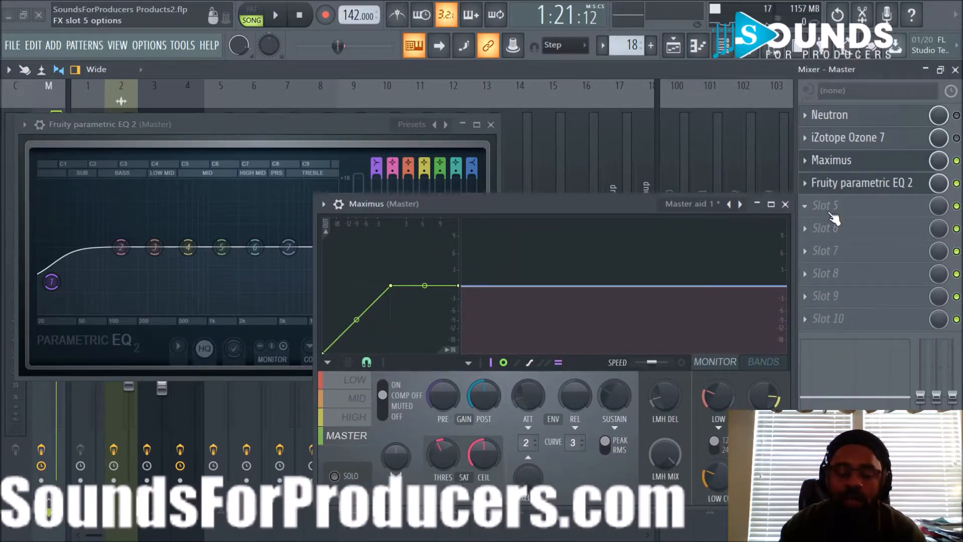
pyautogui.click(277, 17)
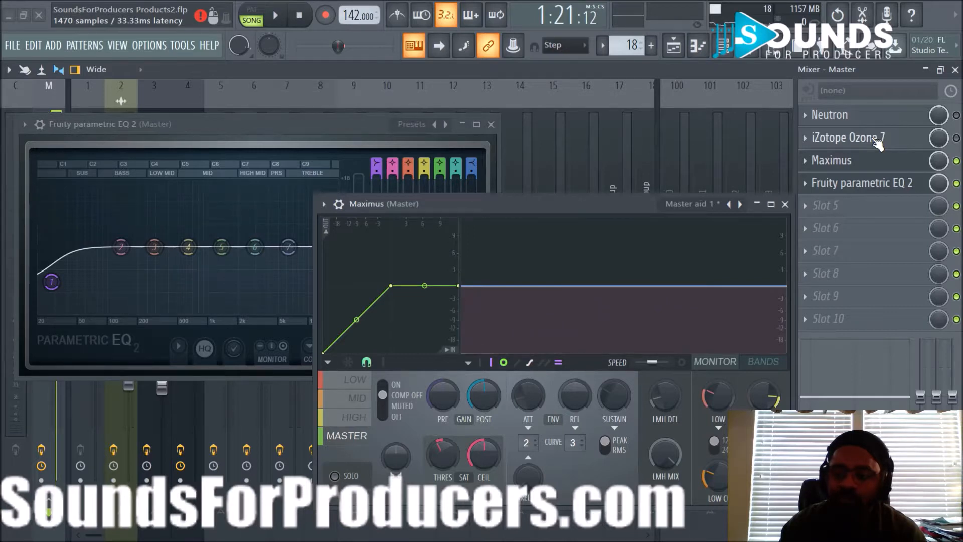
pyautogui.moveTo(878, 143); pyautogui.dragTo(878, 188)
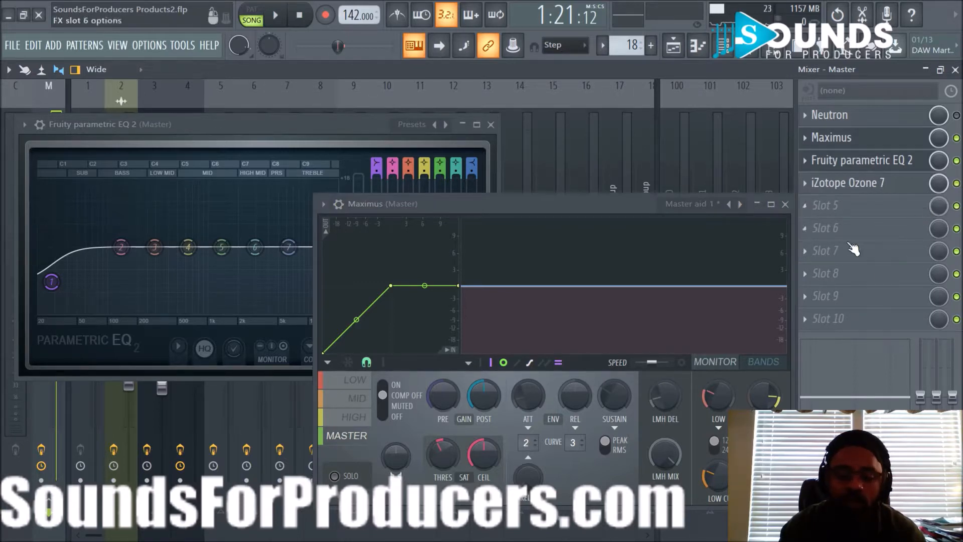
# Step: Open iZotope Ozone 7, dismiss its preset manager, close the Parametric EQ 2 window, and move Maximus aside
pyautogui.moveTo(480, 202); pyautogui.dragTo(490, 206)
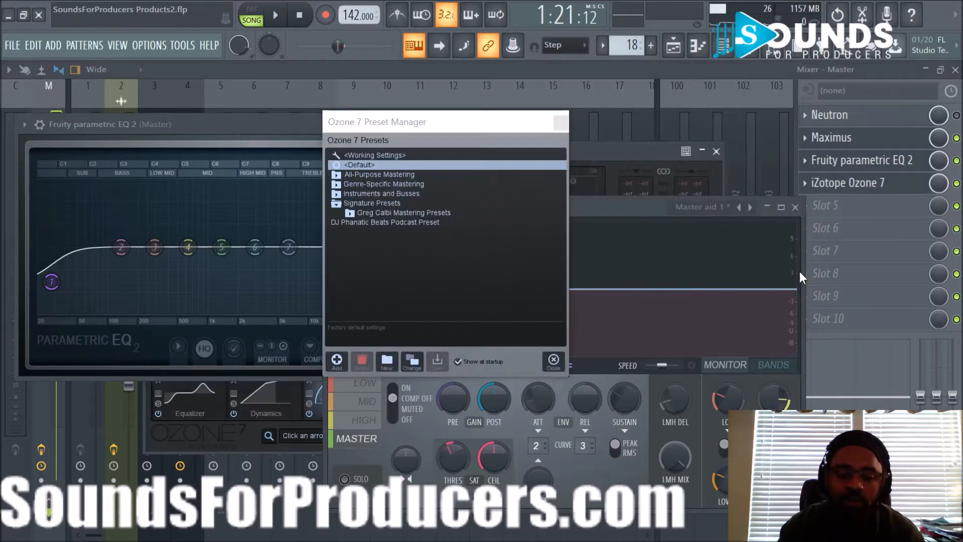
pyautogui.click(553, 361)
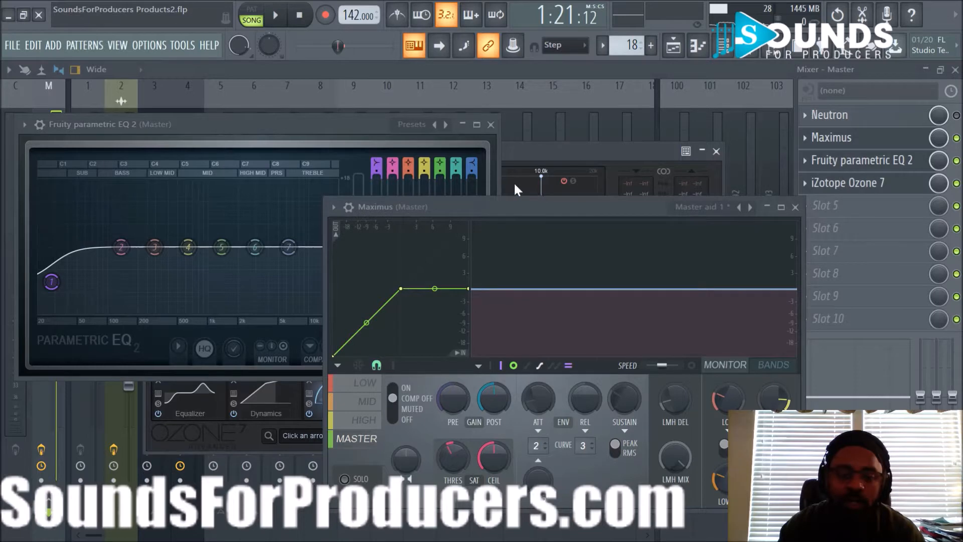
pyautogui.click(491, 125)
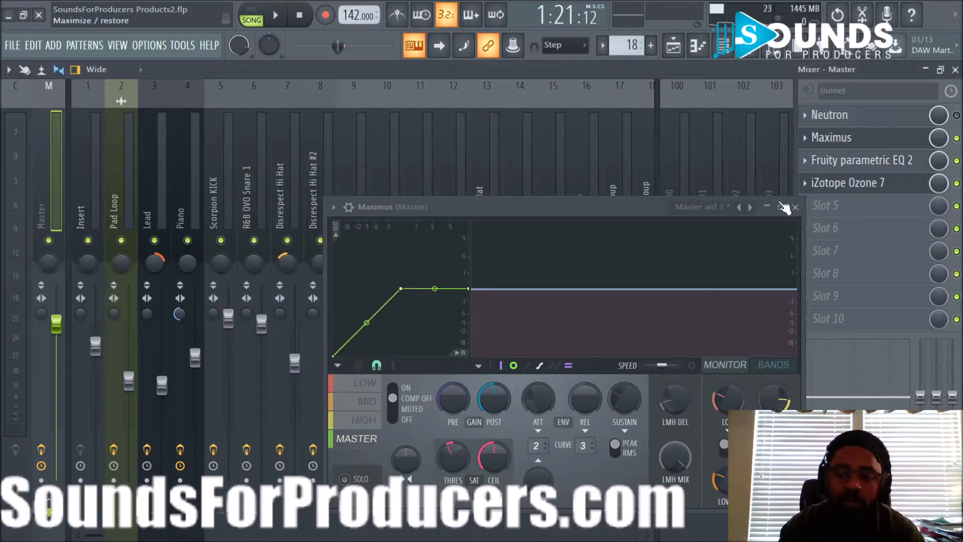
pyautogui.moveTo(606, 206); pyautogui.dragTo(338, 133)
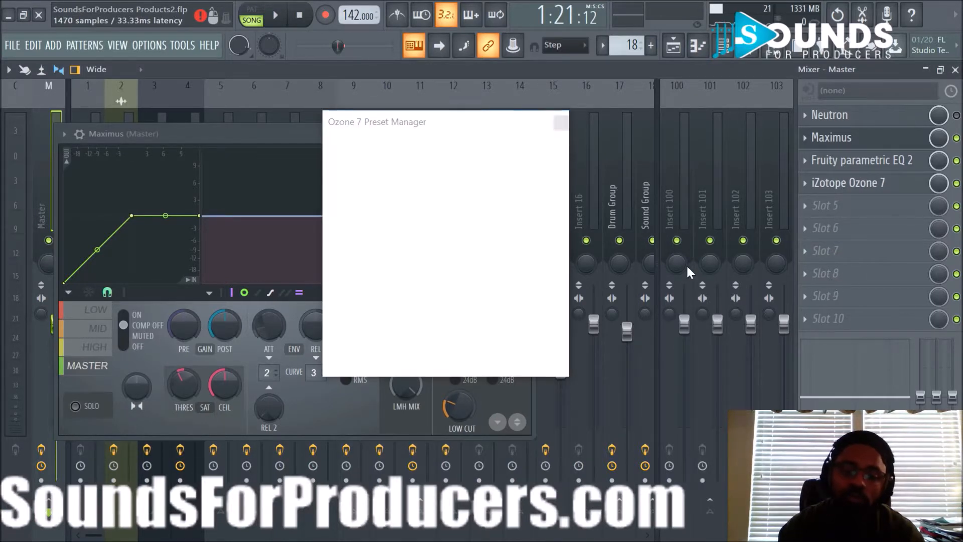
pyautogui.click(560, 358)
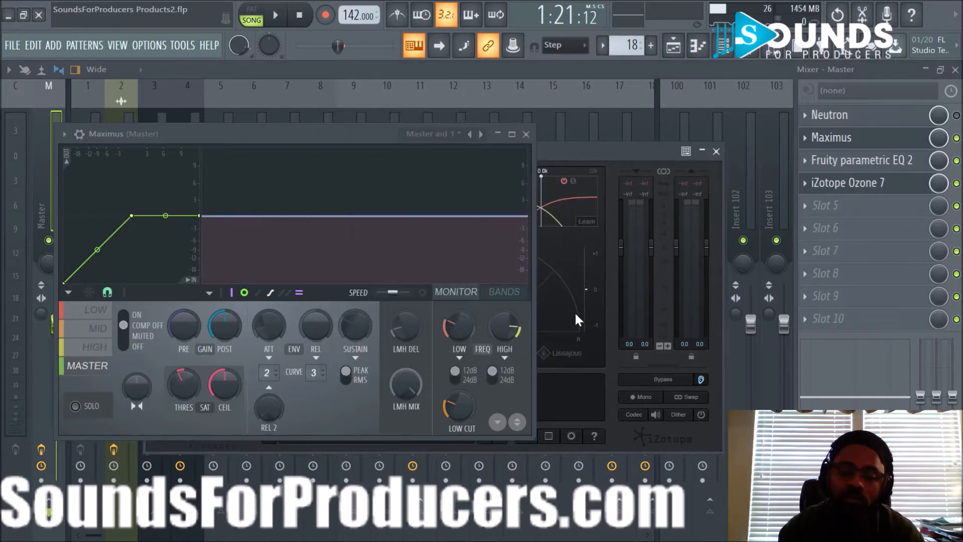
# Step: Bypass Ozone 7's Imager, Maximizer, Dynamics and Equalizer modules, and reposition its window to keep the controls reachable
pyautogui.moveTo(611, 151); pyautogui.dragTo(868, 197)
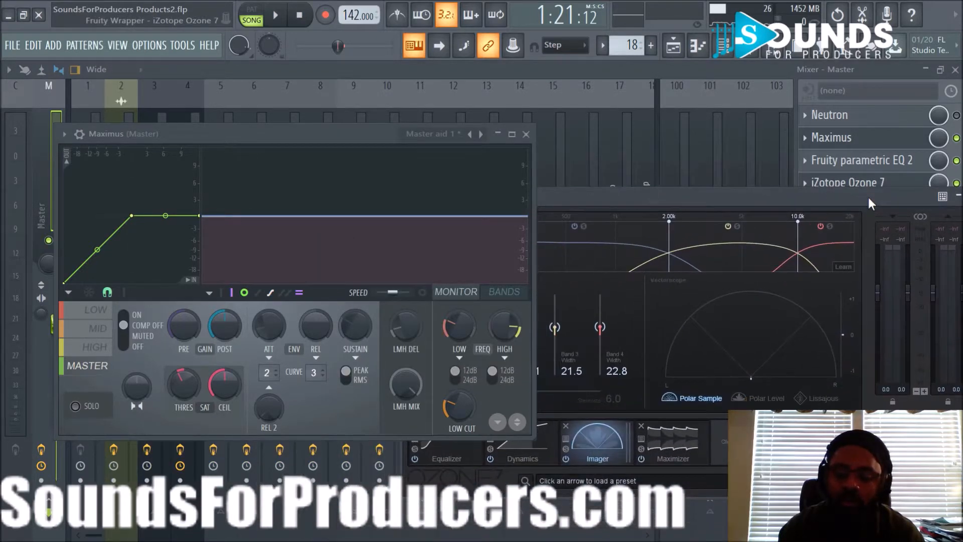
pyautogui.click(566, 459)
pyautogui.click(640, 458)
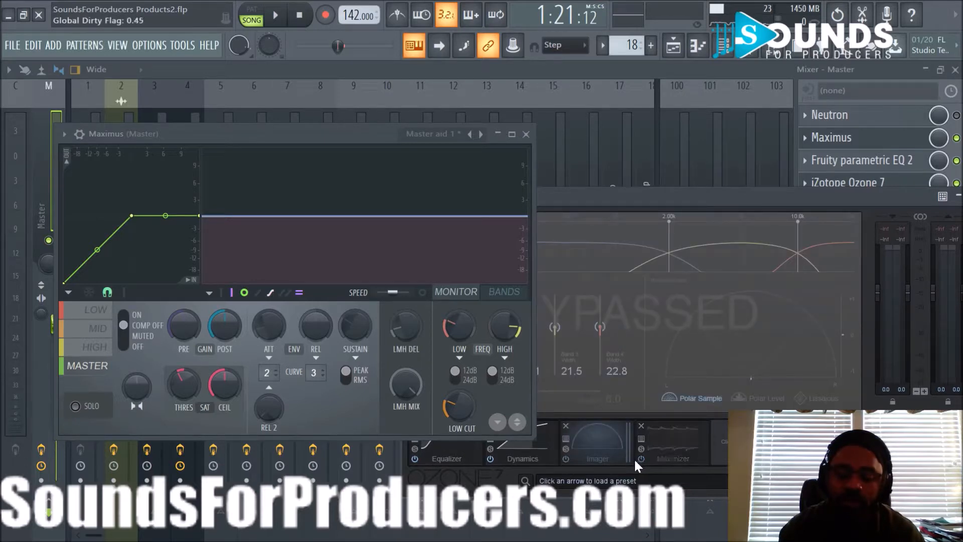
pyautogui.click(490, 458)
pyautogui.click(416, 458)
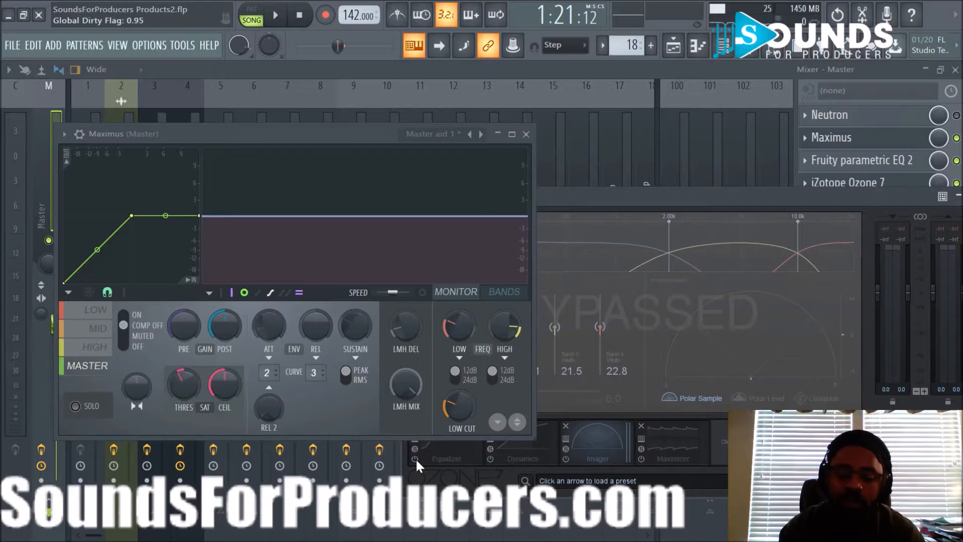
pyautogui.moveTo(687, 197); pyautogui.dragTo(593, 190)
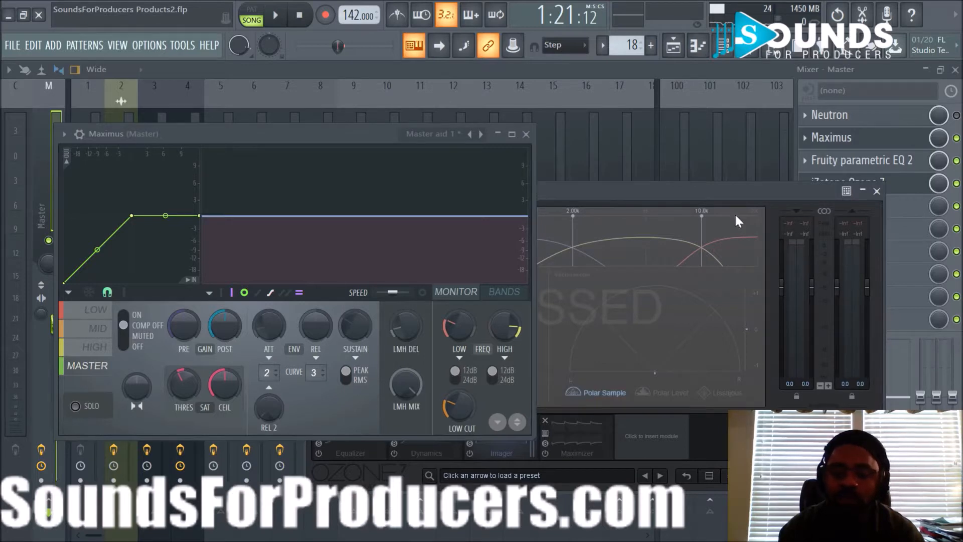
# Step: Play the beat through Ozone 7 with its modules bypassed, close its window, and disable Ozone 7 in the Master chain
pyautogui.click(275, 15)
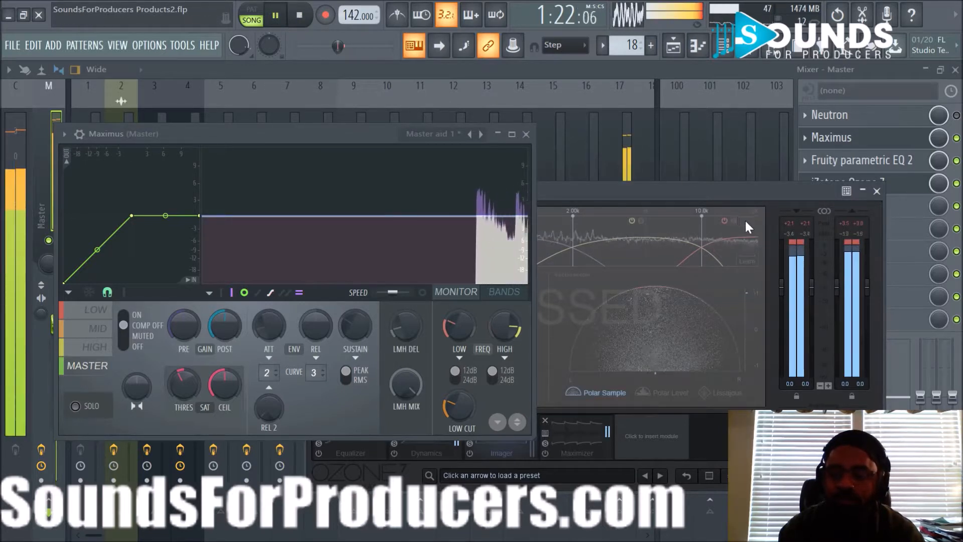
pyautogui.click(852, 240)
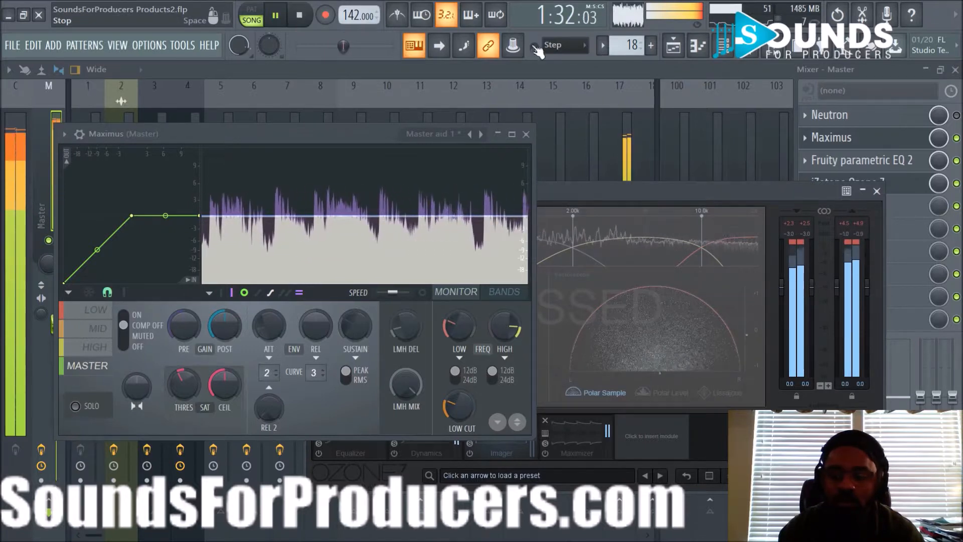
pyautogui.click(876, 191)
pyautogui.click(956, 183)
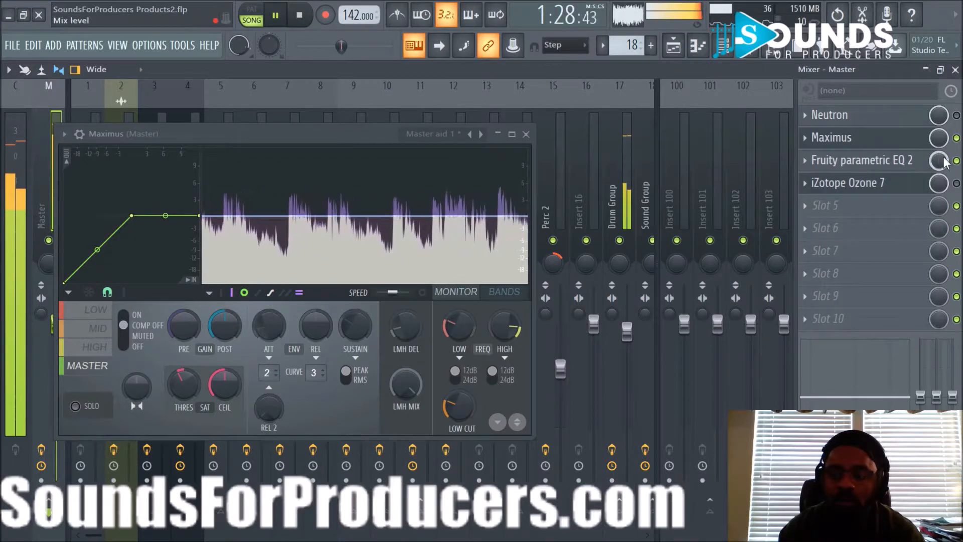
# Step: Disable Fruity parametric EQ 2, briefly re-enable Ozone 7 for comparison, and turn it off again before stopping playback
pyautogui.click(957, 160)
pyautogui.click(956, 183)
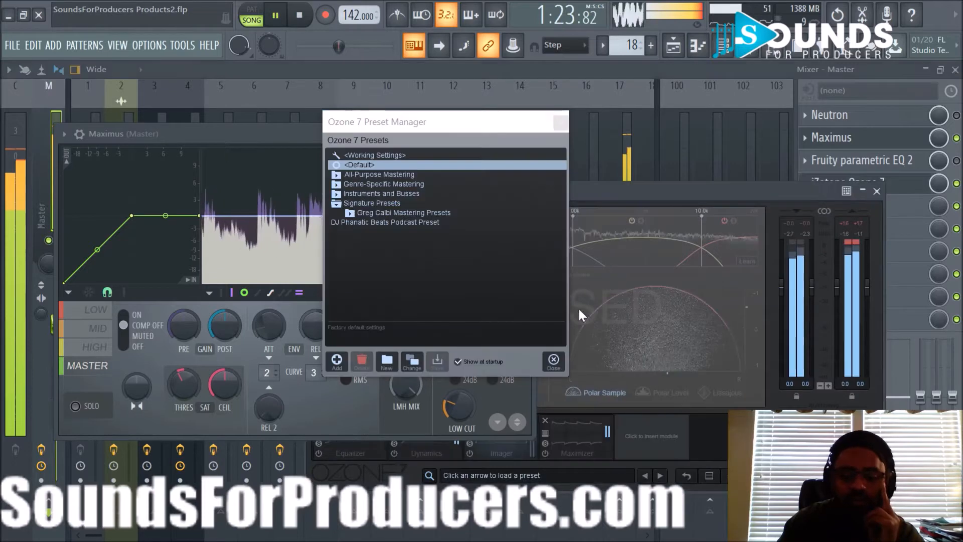
pyautogui.click(551, 360)
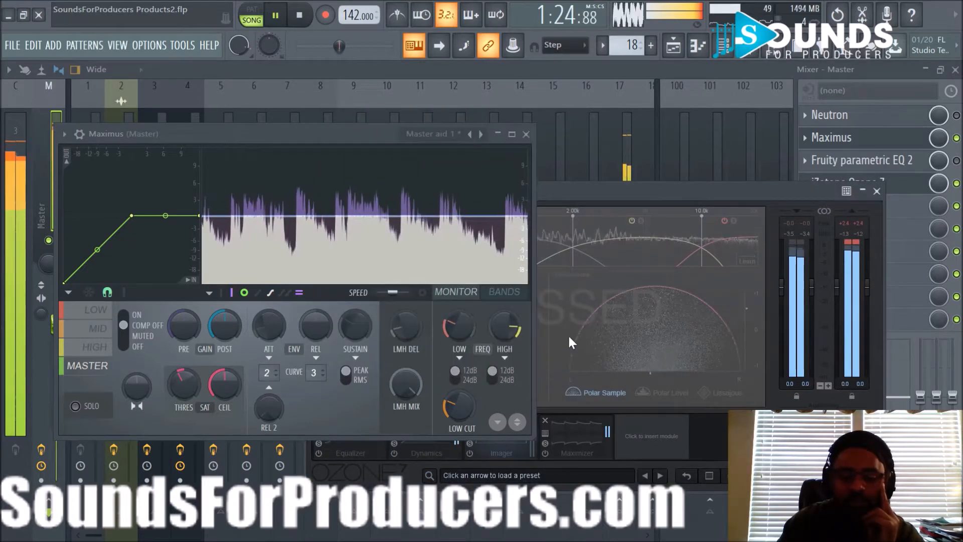
pyautogui.moveTo(609, 192); pyautogui.dragTo(655, 229)
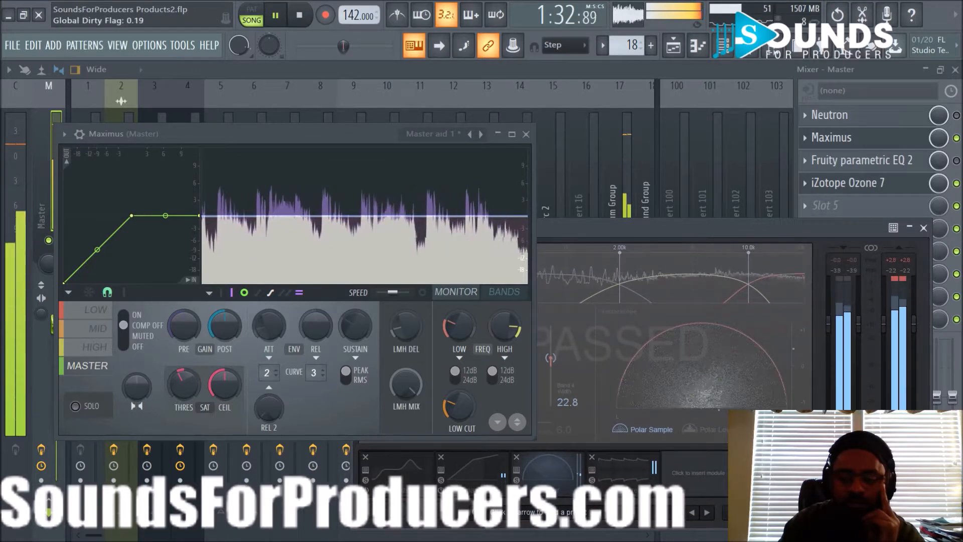
pyautogui.click(957, 184)
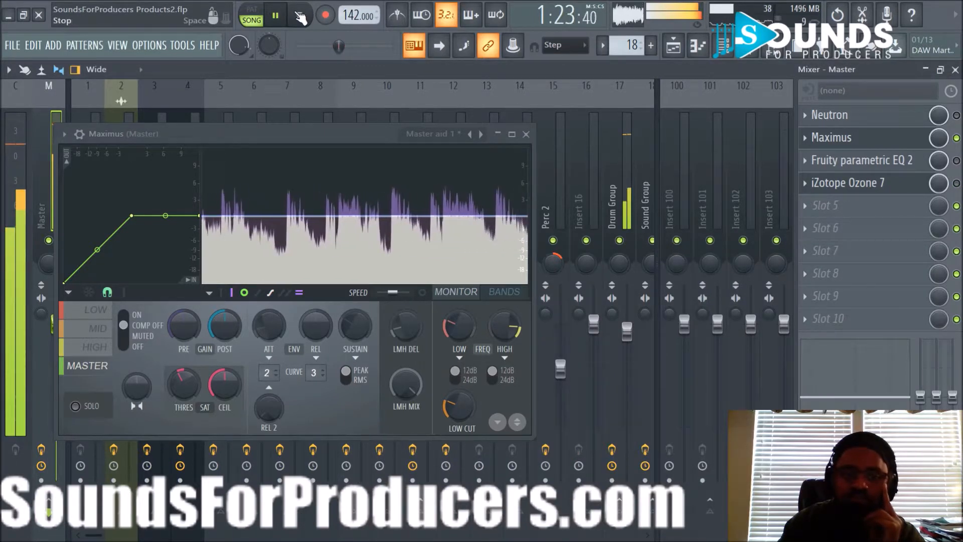
pyautogui.press('space')
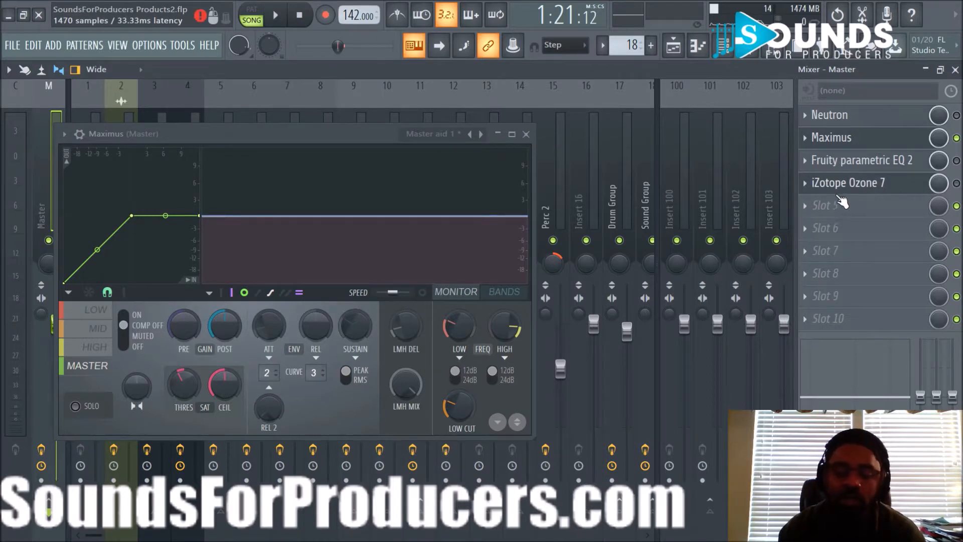
# Step: Load Fruity dB meter into Master slot 5, clear Maximus out of its way, briefly play the beat through it, and close the meter
pyautogui.moveTo(288, 136); pyautogui.dragTo(340, 128)
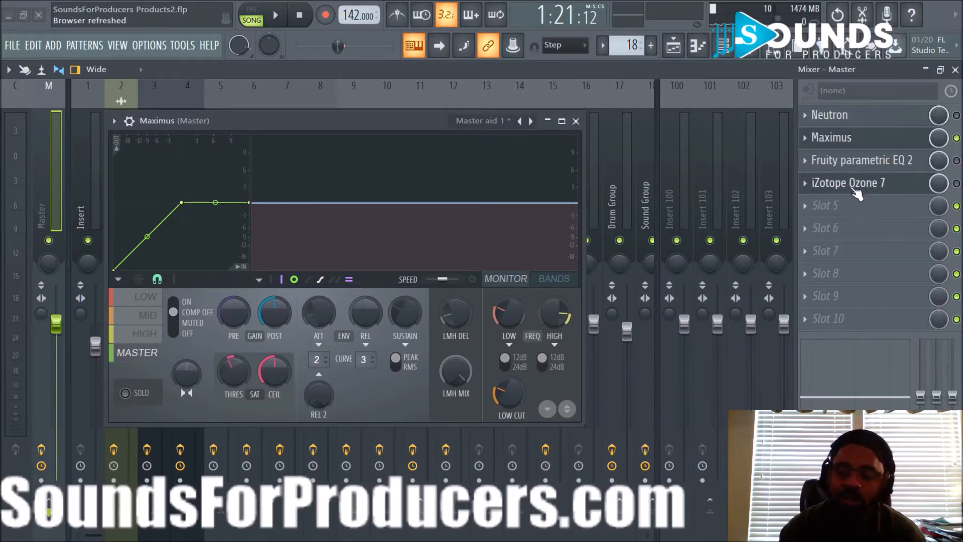
pyautogui.click(807, 206)
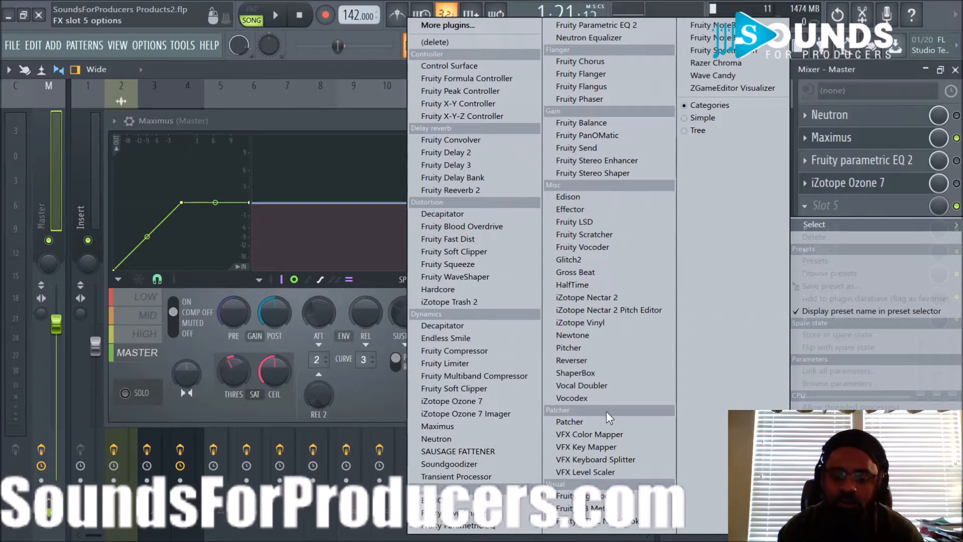
pyautogui.click(576, 508)
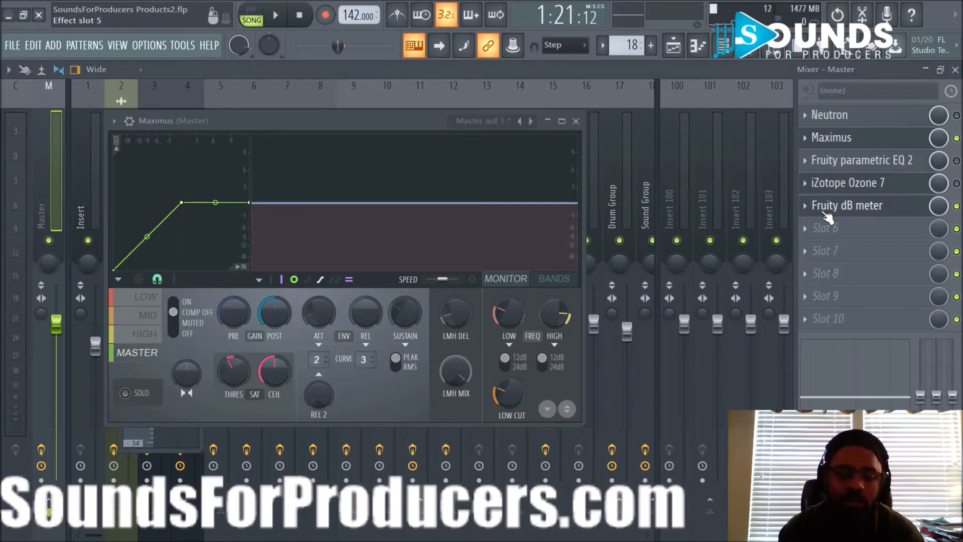
pyautogui.moveTo(276, 126); pyautogui.dragTo(450, 140)
pyautogui.click(277, 16)
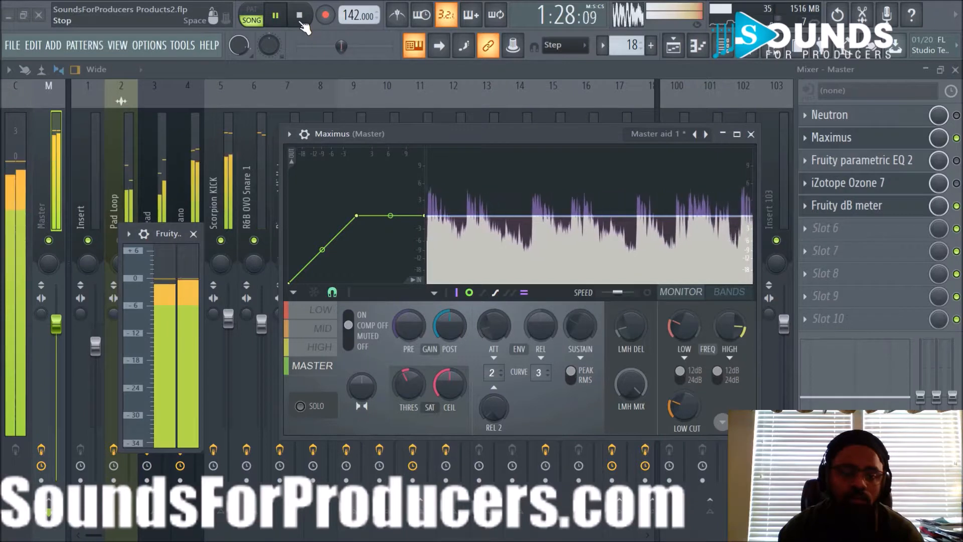
pyautogui.click(300, 16)
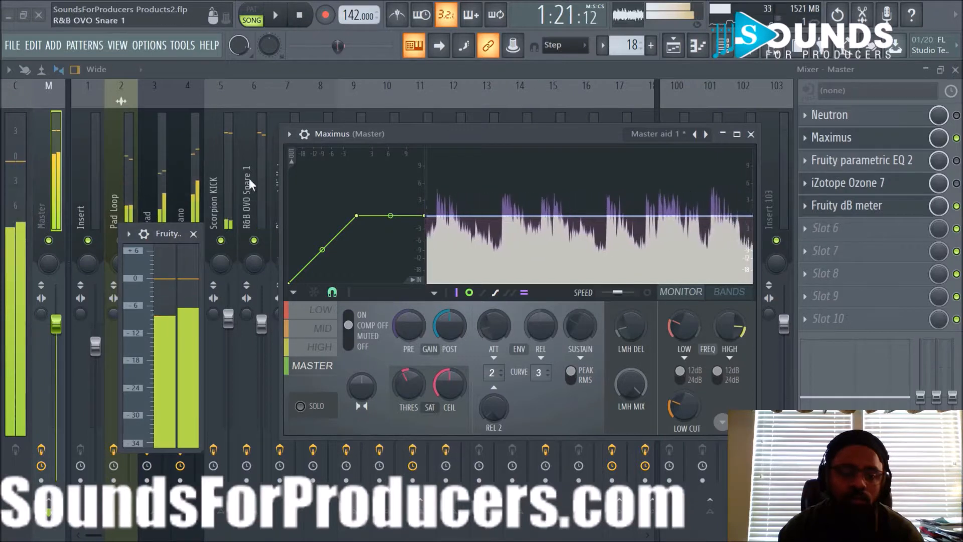
pyautogui.click(193, 234)
# Step: Replace Fruity dB meter in Master slot 5 with Fruity Spectroman and start playback
pyautogui.click(804, 207)
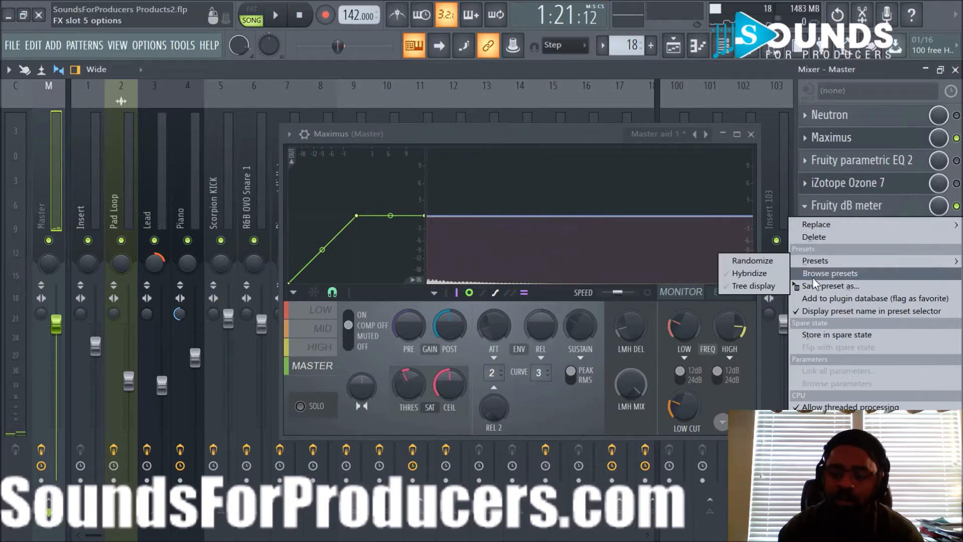
pyautogui.moveTo(809, 223)
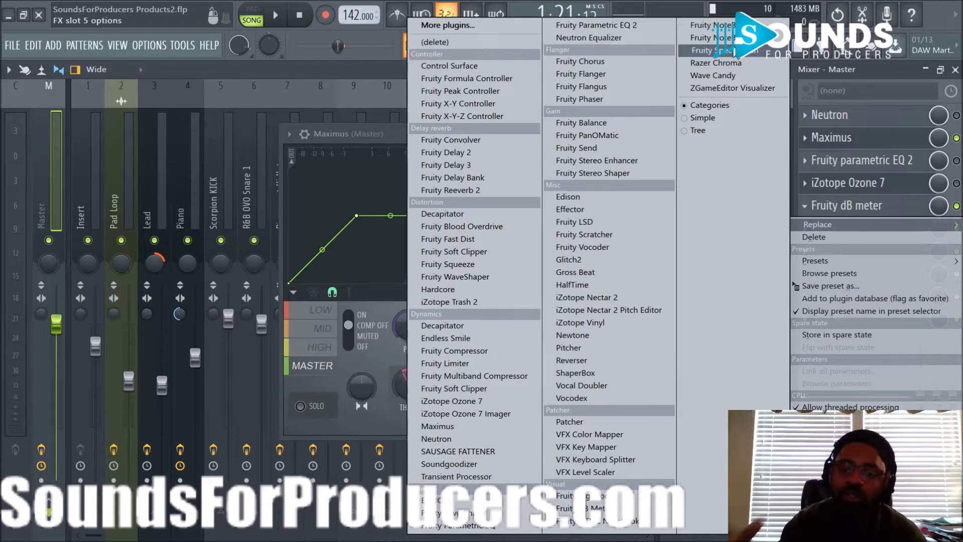
pyautogui.click(722, 51)
pyautogui.press('space')
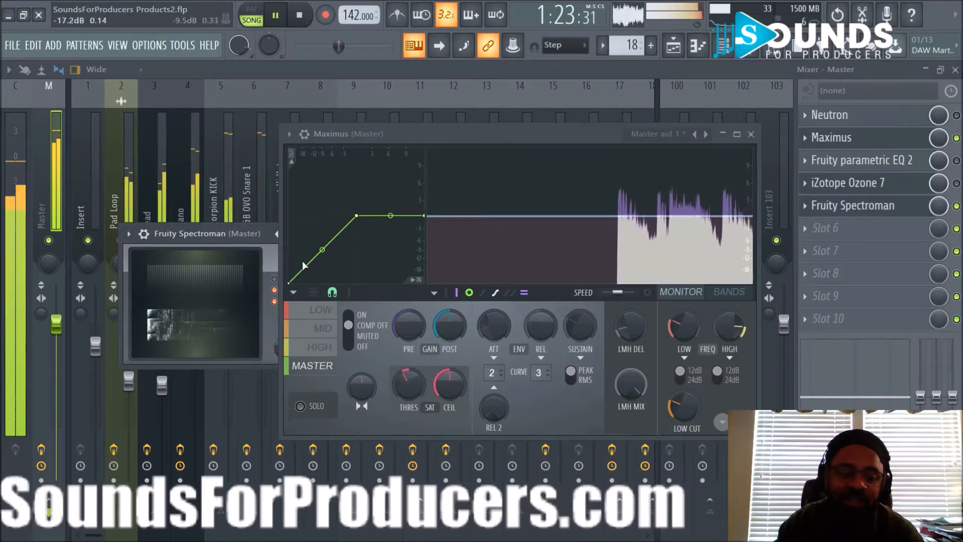
# Step: Enlarge the Fruity Spectroman window and arrange it side by side with Maximus
pyautogui.moveTo(237, 235); pyautogui.dragTo(146, 216)
pyautogui.moveTo(251, 348); pyautogui.dragTo(476, 462)
pyautogui.moveTo(161, 214); pyautogui.dragTo(144, 121)
pyautogui.moveTo(474, 141); pyautogui.dragTo(655, 147)
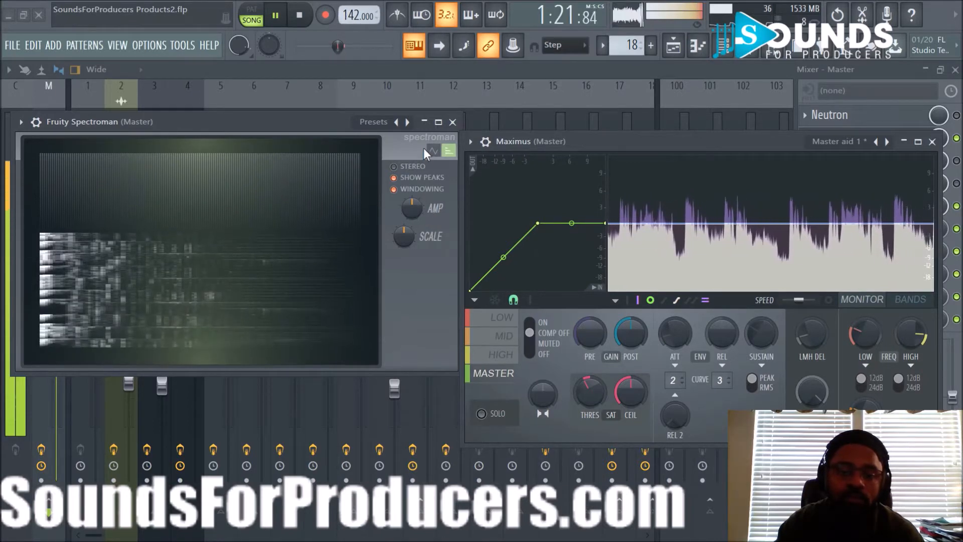
# Step: View Spectroman's spectrum curve and return to its sonogram mode, stop playback, close it, and move Maximus back to the centre
pyautogui.click(434, 150)
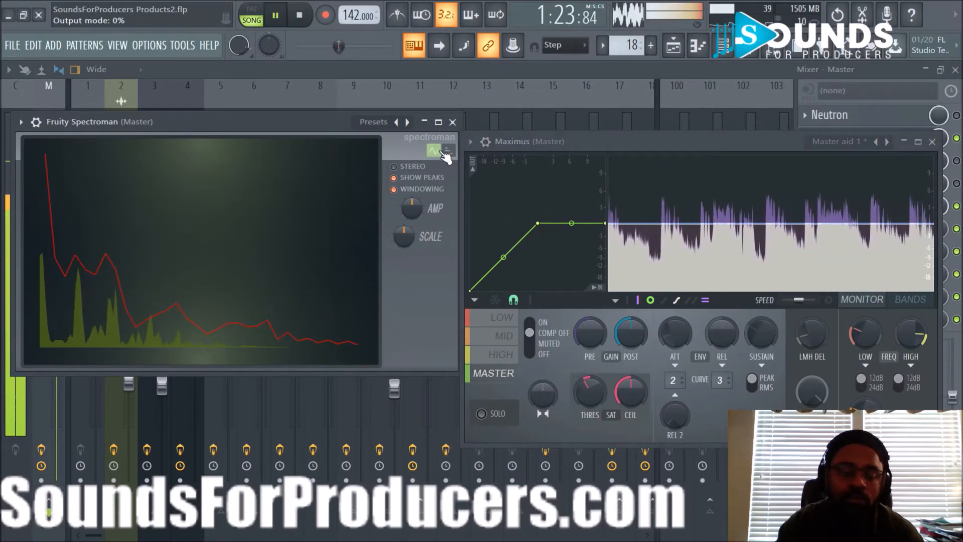
pyautogui.click(447, 151)
pyautogui.click(300, 14)
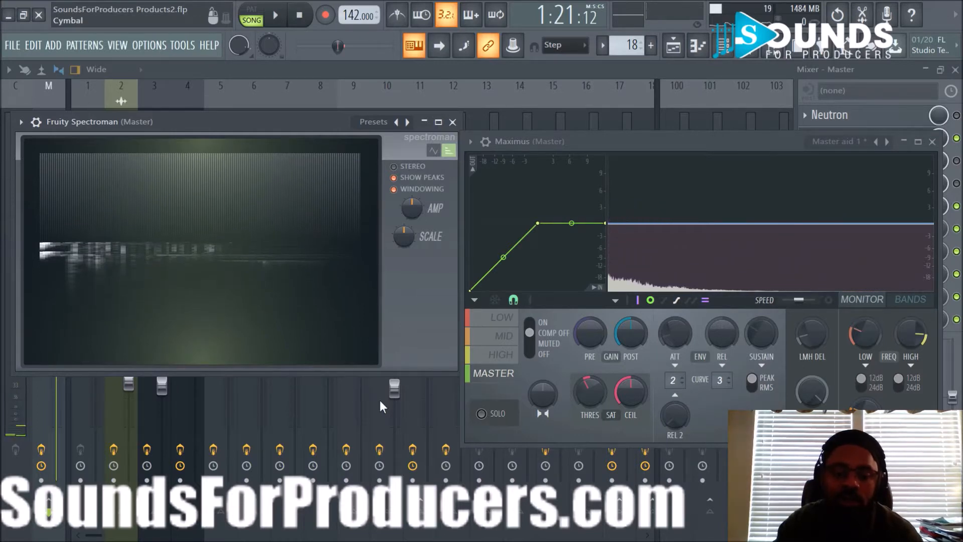
pyautogui.click(452, 121)
pyautogui.moveTo(643, 147); pyautogui.dragTo(410, 134)
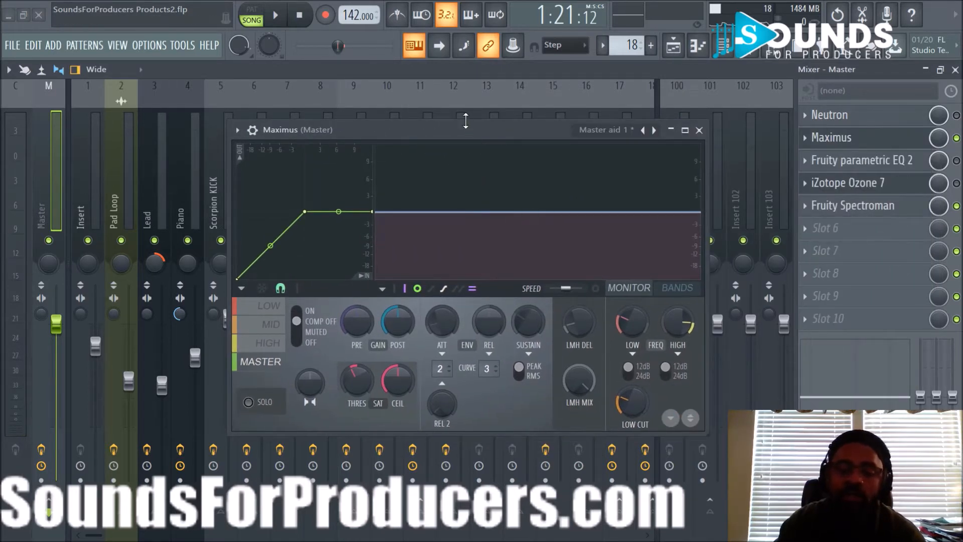
pyautogui.moveTo(466, 125); pyautogui.dragTo(448, 132)
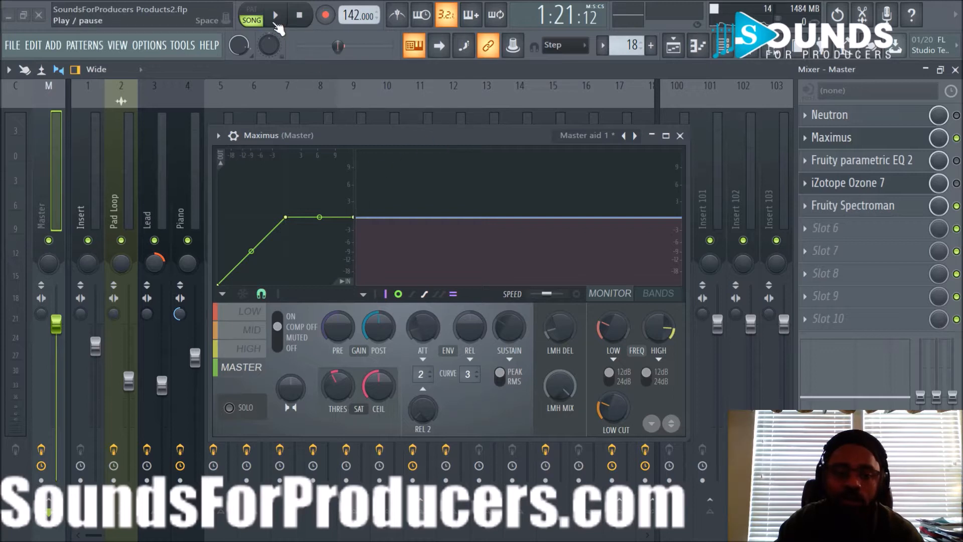
# Step: Play the section through Maximus, bypass Fruity Spectroman and Maximus, and replay it unprocessed for comparison
pyautogui.click(277, 22)
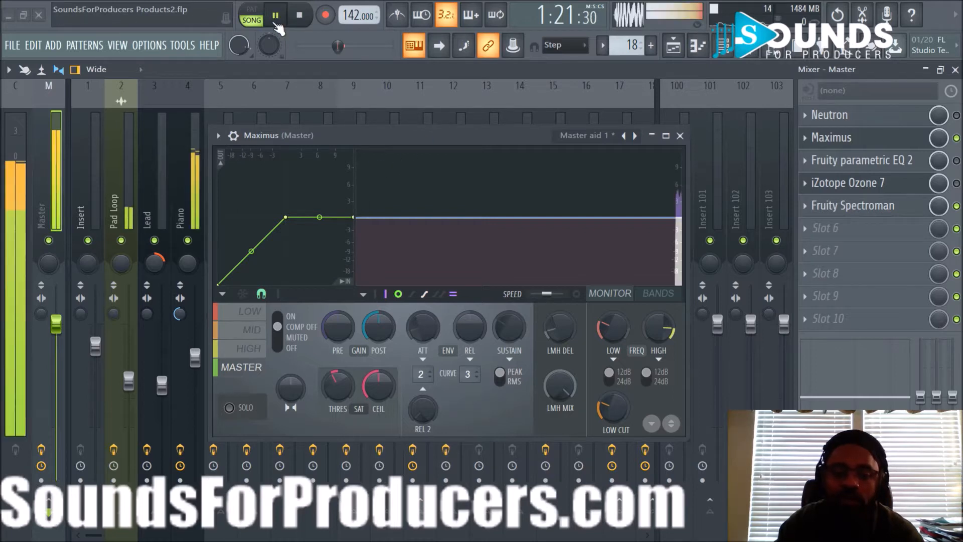
pyautogui.click(299, 17)
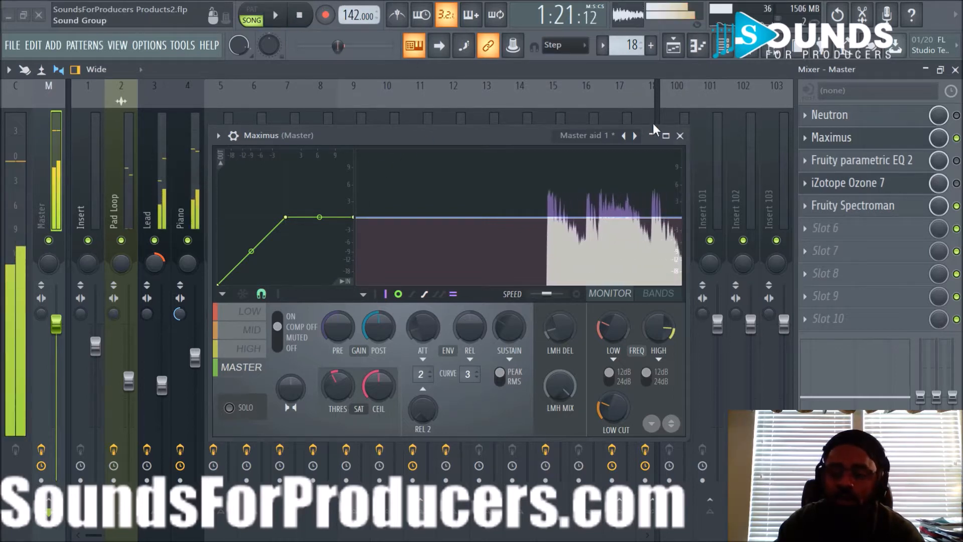
pyautogui.click(957, 206)
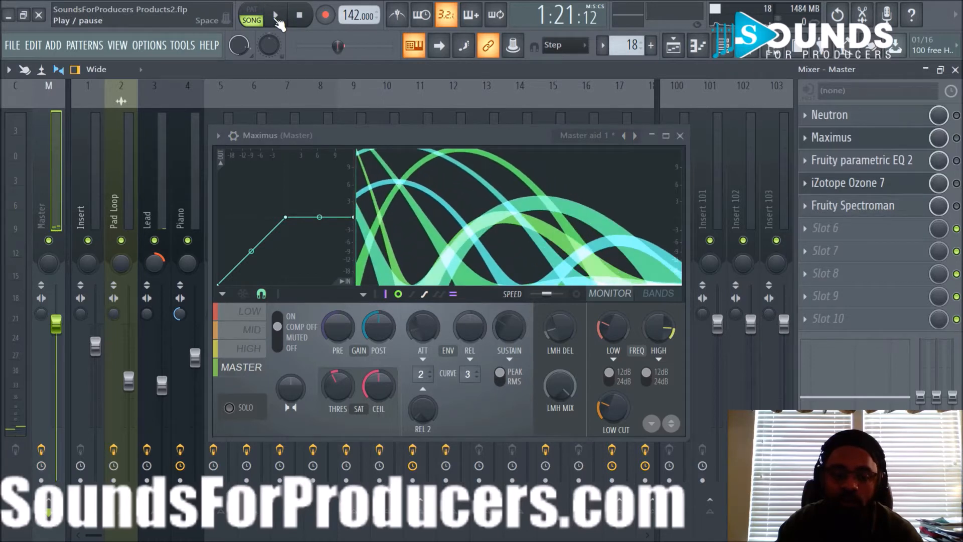
pyautogui.click(276, 18)
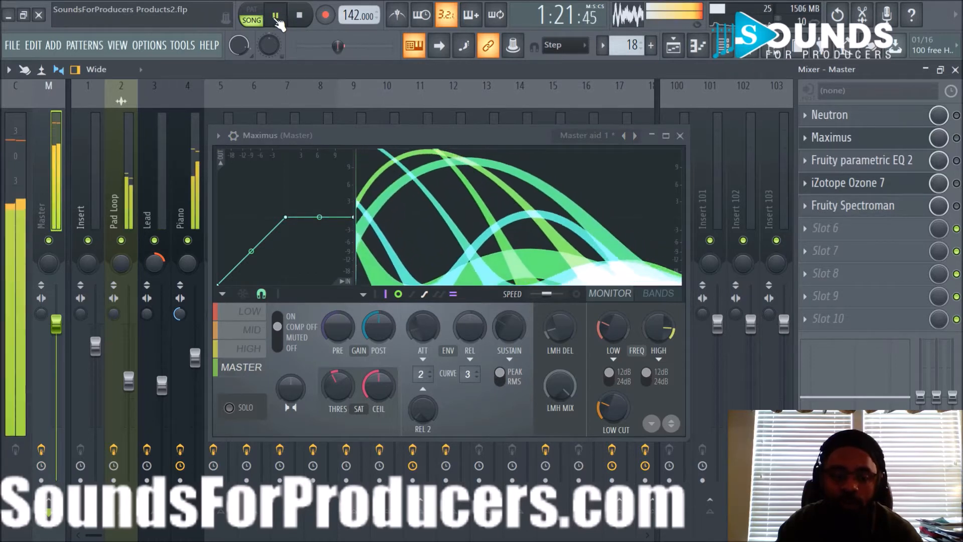
pyautogui.click(304, 17)
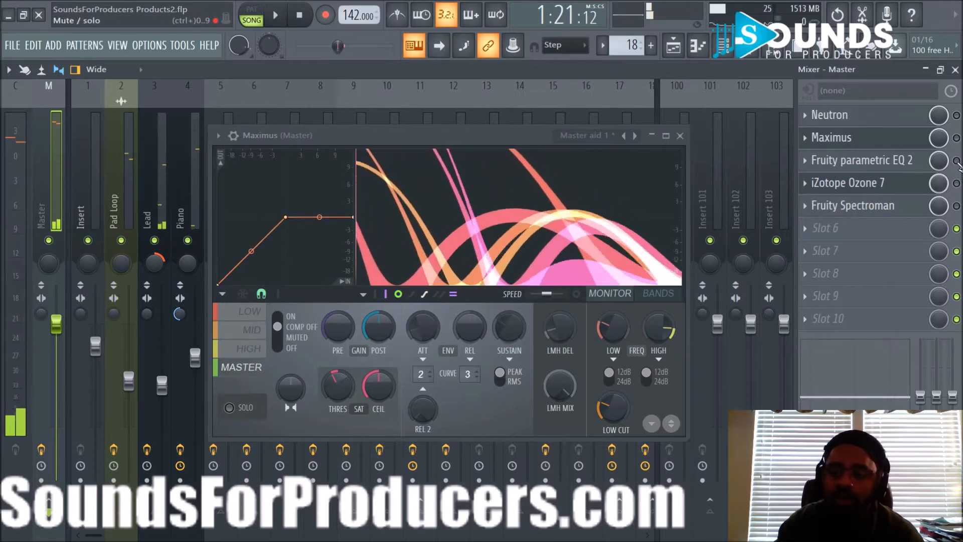
# Step: Re-enable Maximus and replay the section, toggling Maximus off and on to compare, and leave it enabled
pyautogui.click(956, 138)
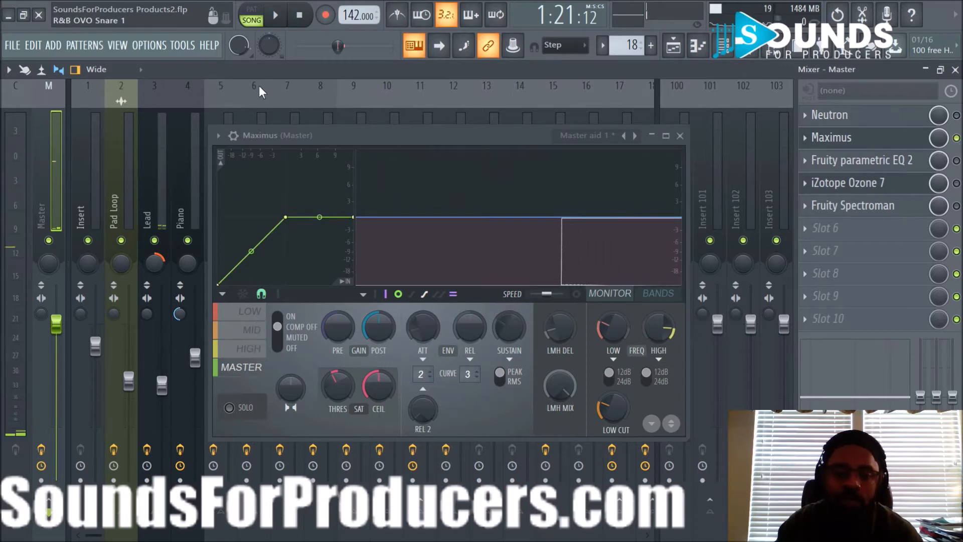
pyautogui.click(276, 17)
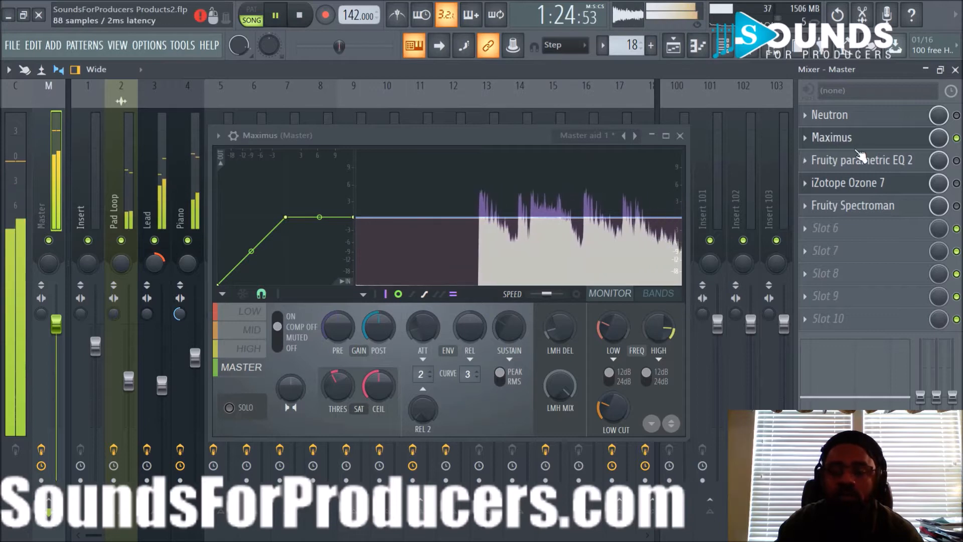
pyautogui.click(957, 138)
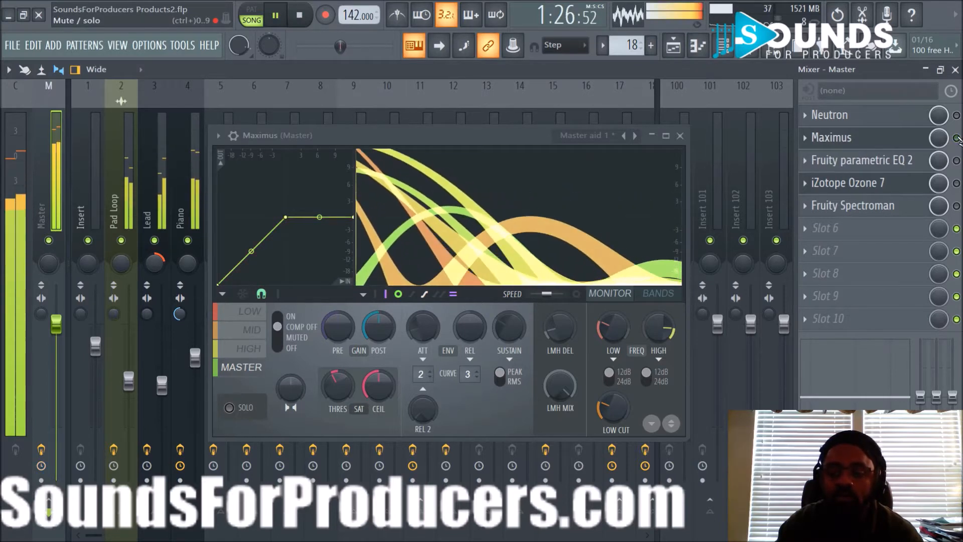
pyautogui.click(956, 137)
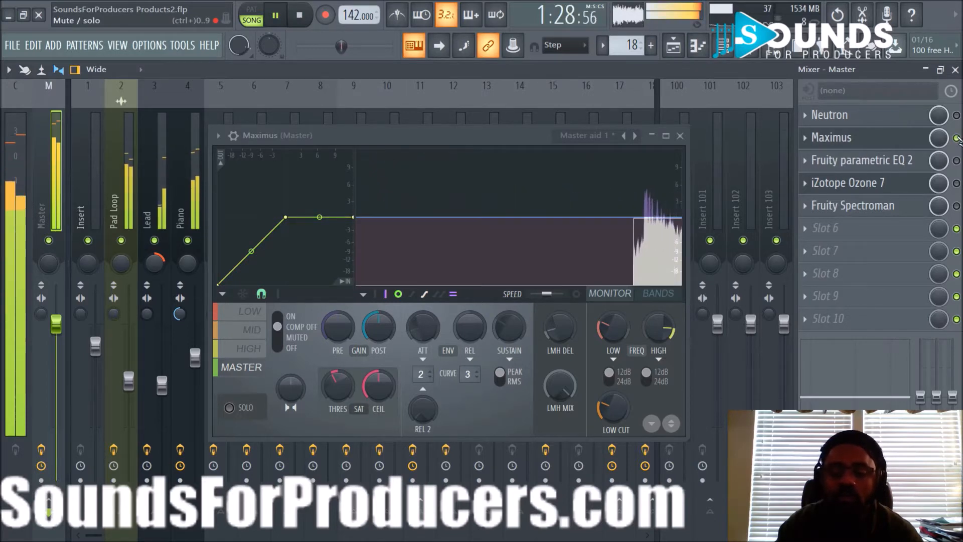
pyautogui.click(956, 138)
pyautogui.click(957, 138)
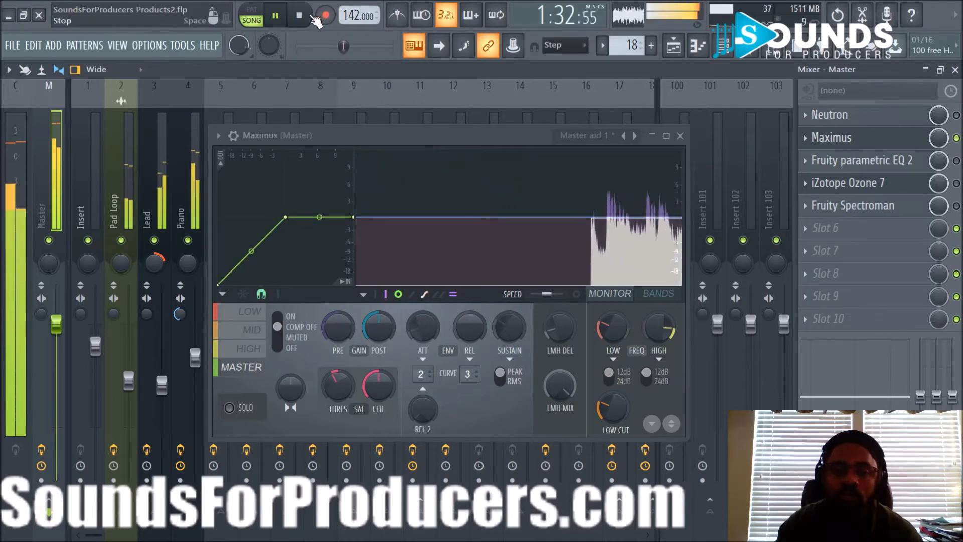
# Step: Stop playback, load a second Maximus into slot 6 of the Master track, and arrange the two Maximus windows side by side
pyautogui.click(311, 17)
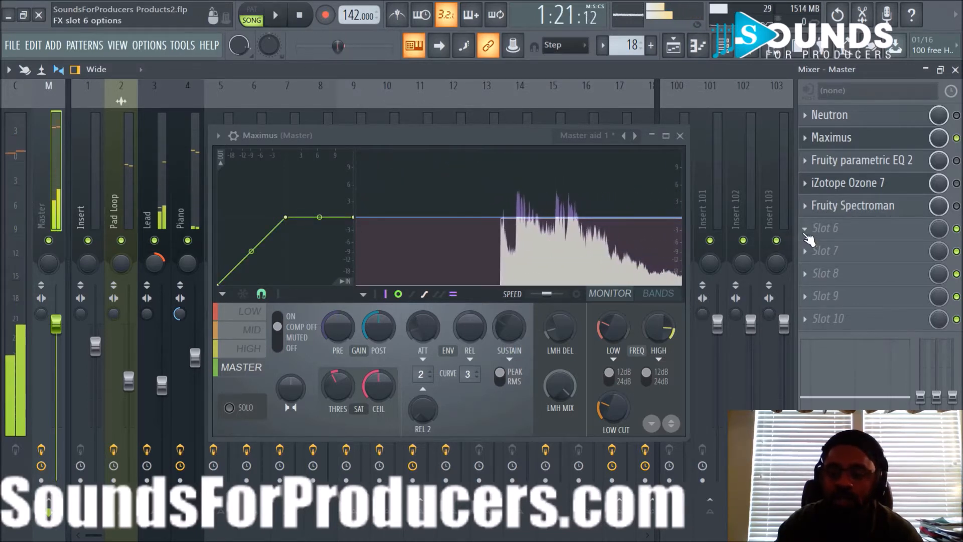
pyautogui.click(804, 228)
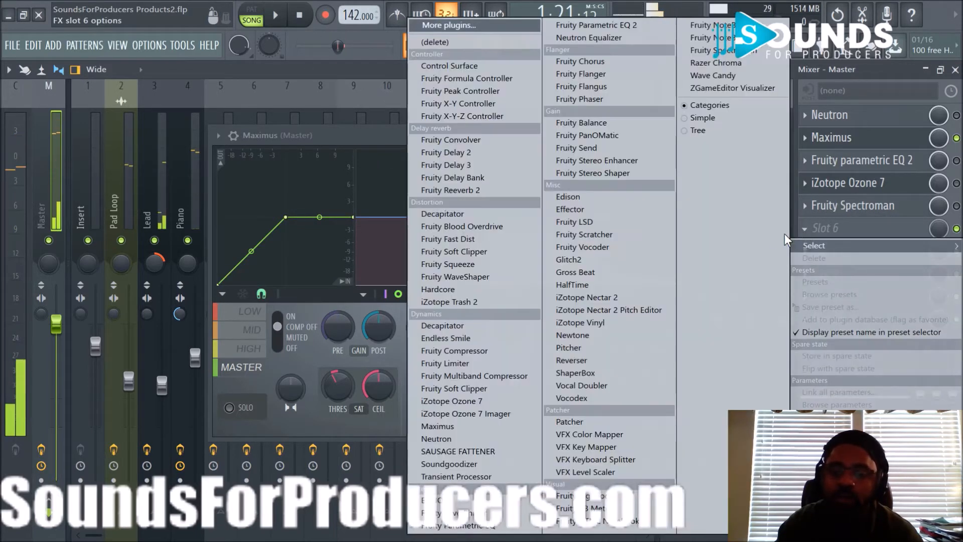
pyautogui.click(474, 425)
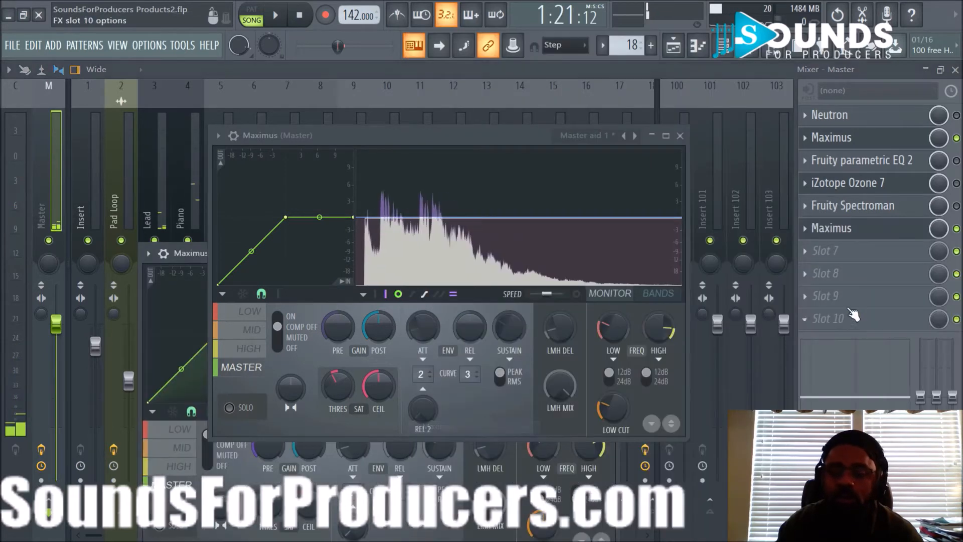
pyautogui.moveTo(381, 142); pyautogui.dragTo(564, 142)
pyautogui.moveTo(334, 259); pyautogui.dragTo(148, 117)
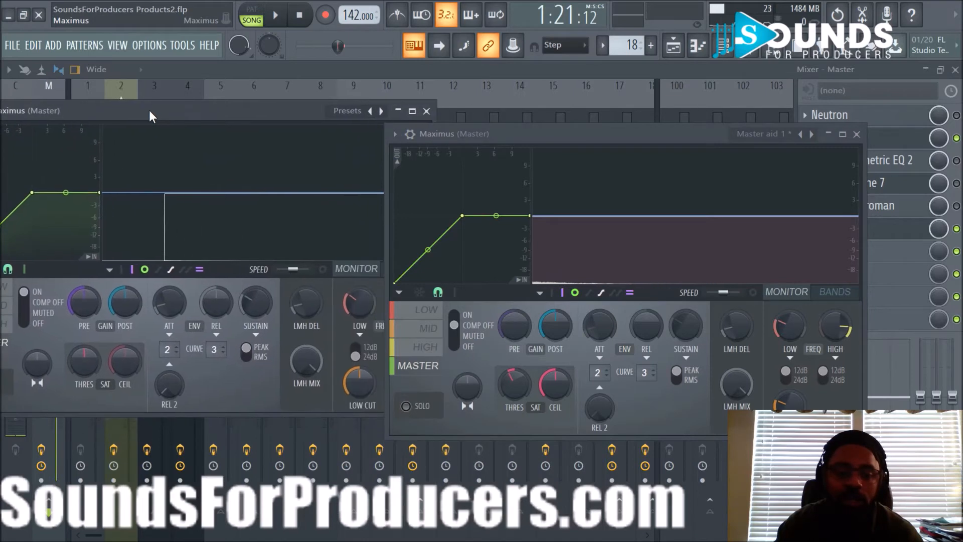
# Step: Bypass the first Maximus in slot 2 and close its window
pyautogui.click(957, 139)
pyautogui.moveTo(531, 133); pyautogui.dragTo(308, 131)
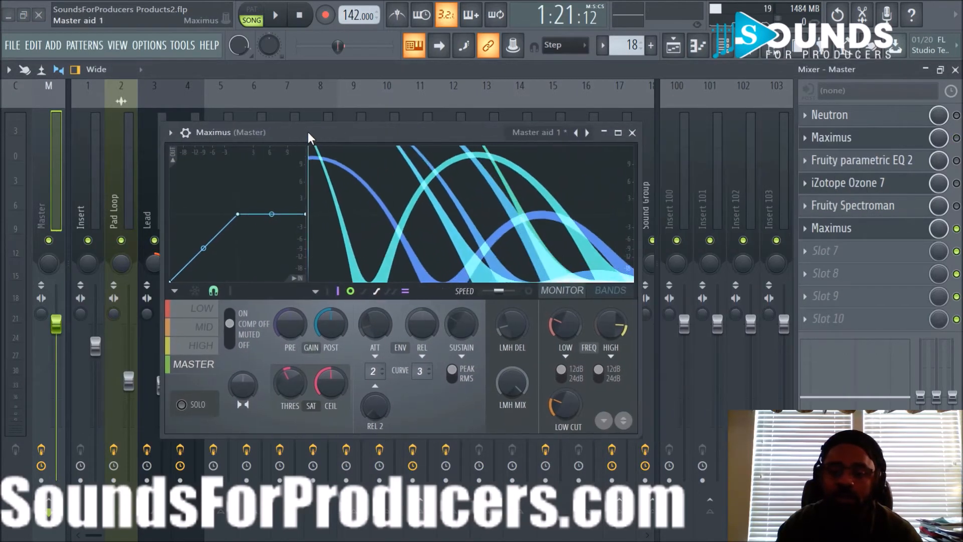
pyautogui.click(632, 132)
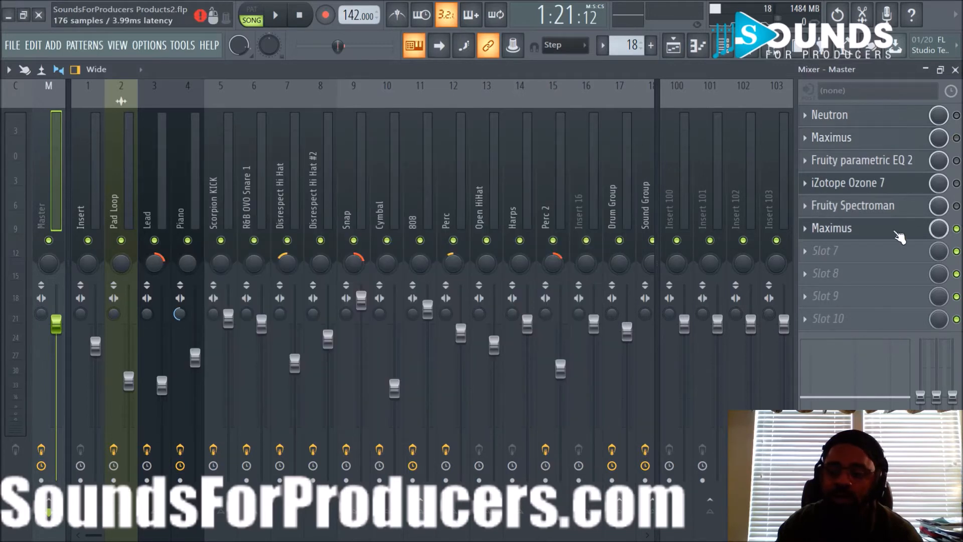
# Step: Open the slot 6 Maximus, load its Master aid 1 mastering preset, and move the window to the centre
pyautogui.click(878, 233)
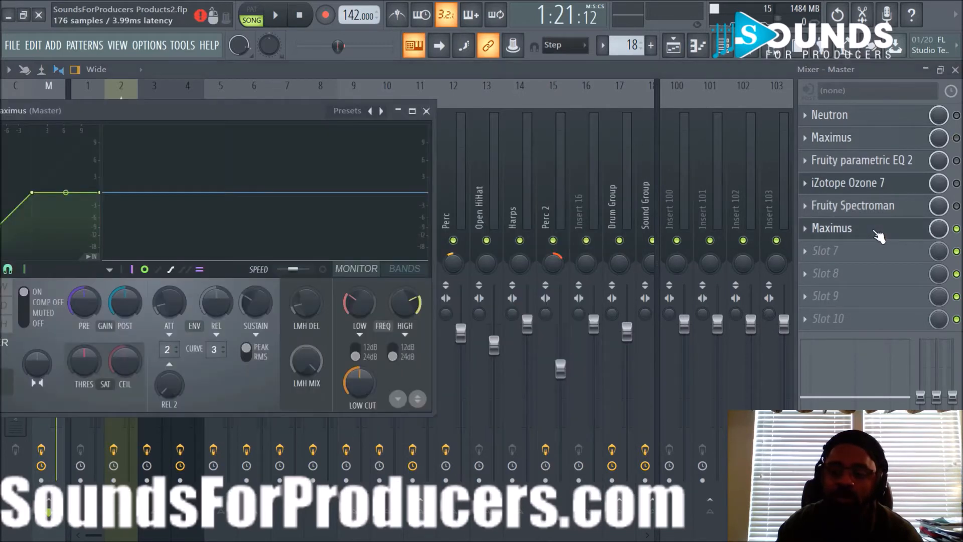
pyautogui.click(384, 114)
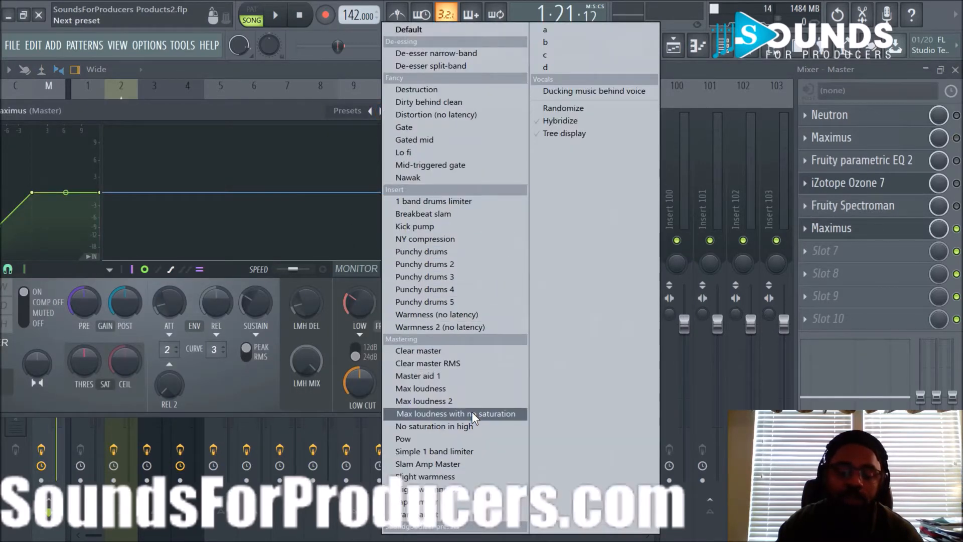
pyautogui.click(451, 375)
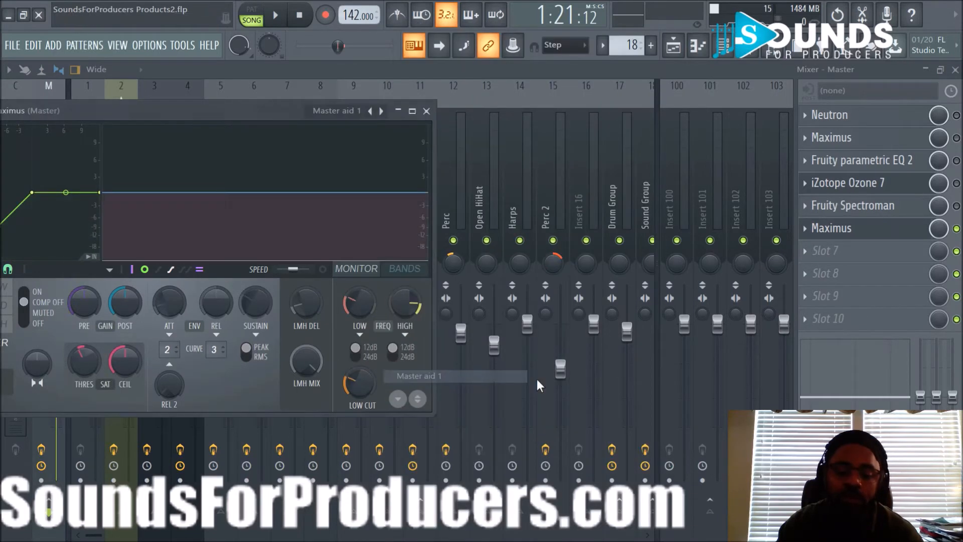
pyautogui.moveTo(243, 114); pyautogui.dragTo(395, 165)
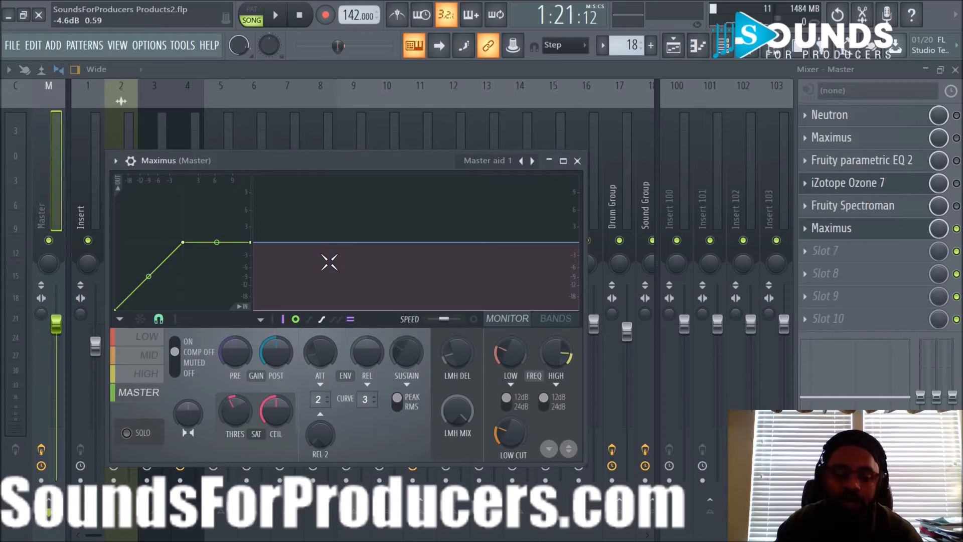
# Step: Play the section through the unedited Master aid 1 preset, close its window, and replay with that Maximus switched off and on to compare
pyautogui.click(273, 16)
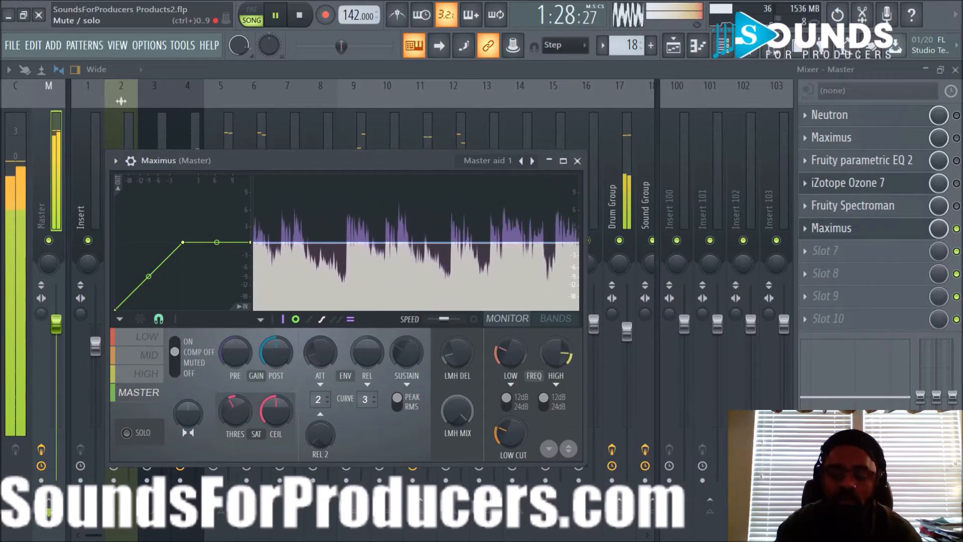
pyautogui.press('space')
pyautogui.press('Escape')
pyautogui.click(957, 228)
pyautogui.press('space')
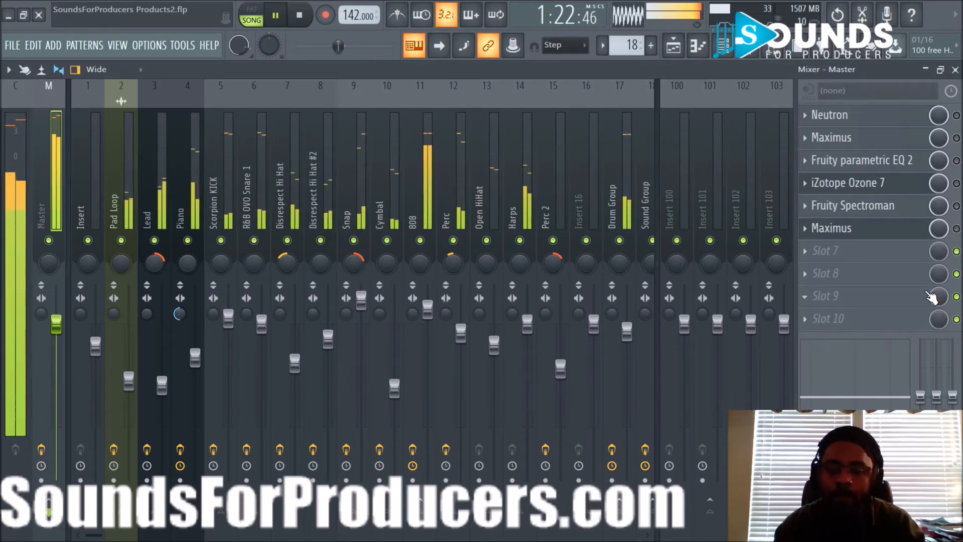
pyautogui.press('space')
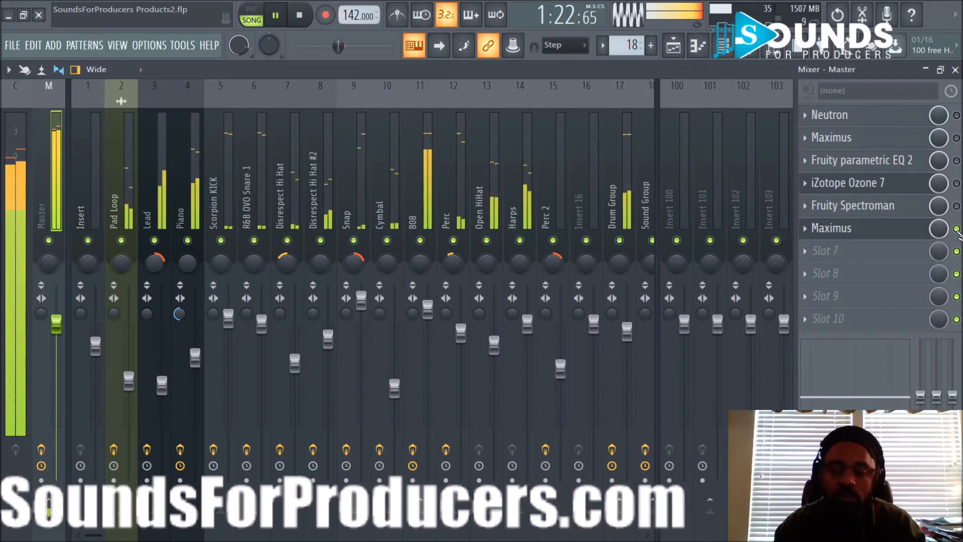
pyautogui.press('space')
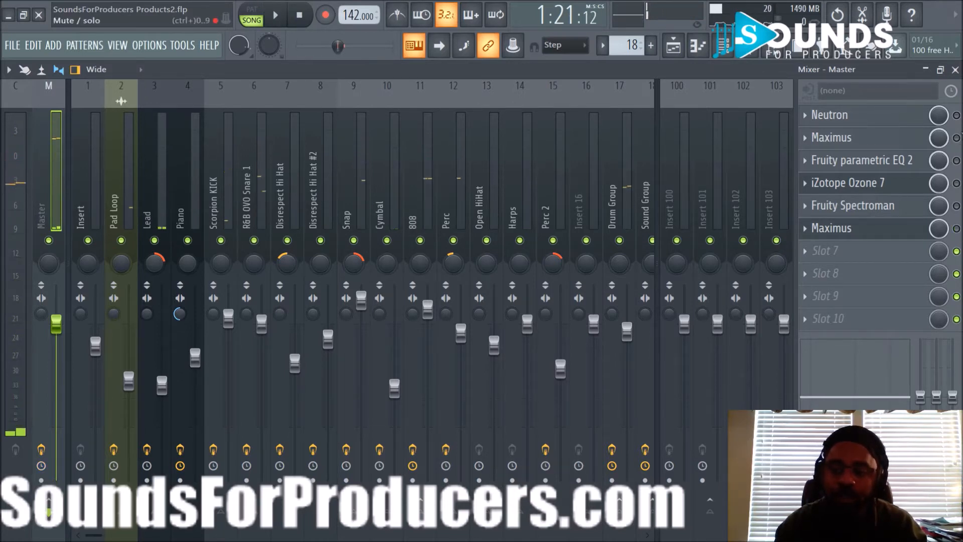
# Step: Play the section with only the first Maximus enabled, and replay it with only the slot 6 Maximus enabled for comparison
pyautogui.click(956, 139)
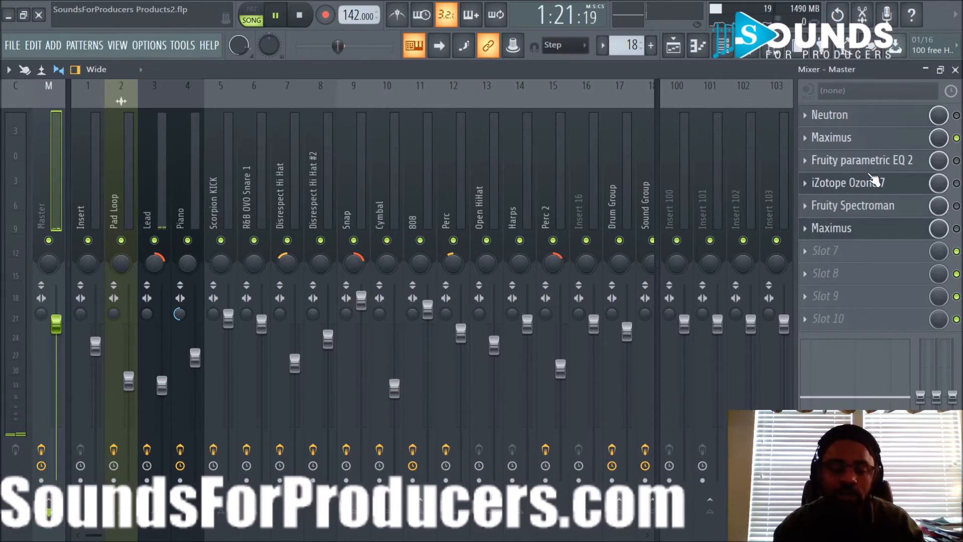
pyautogui.press('space')
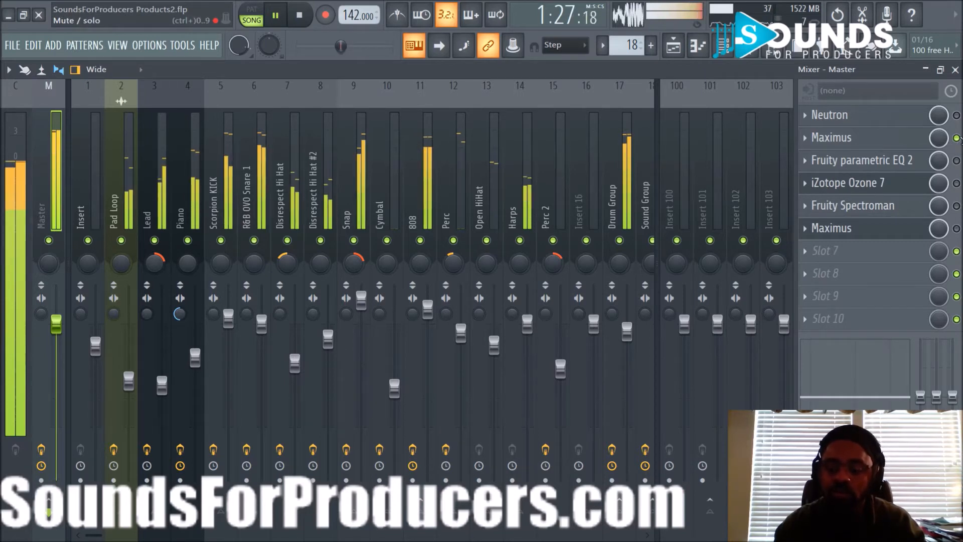
pyautogui.press('space')
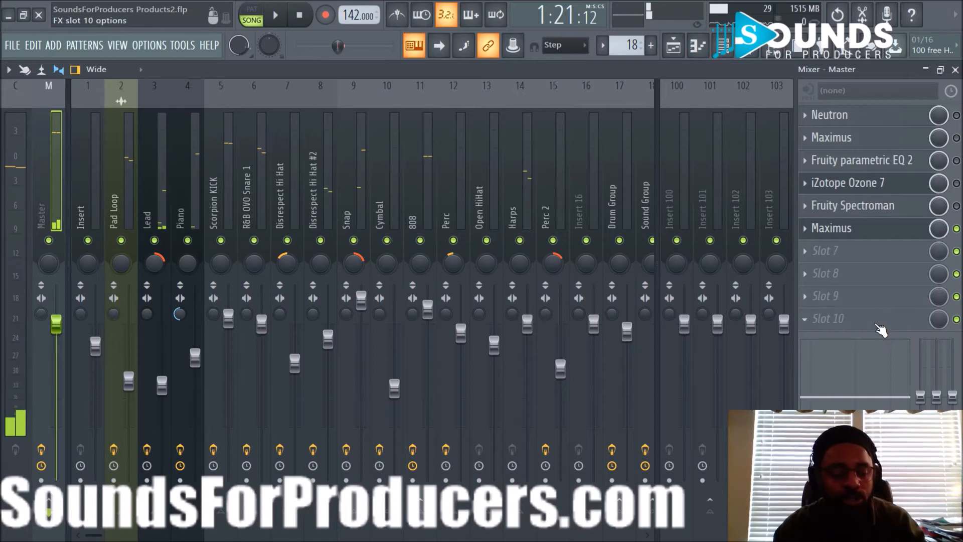
pyautogui.press('space')
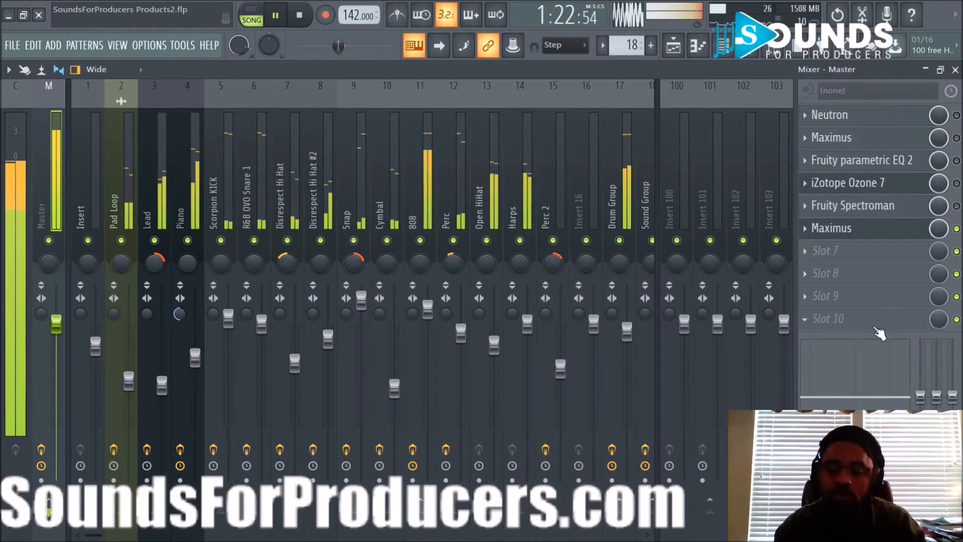
pyautogui.press('space')
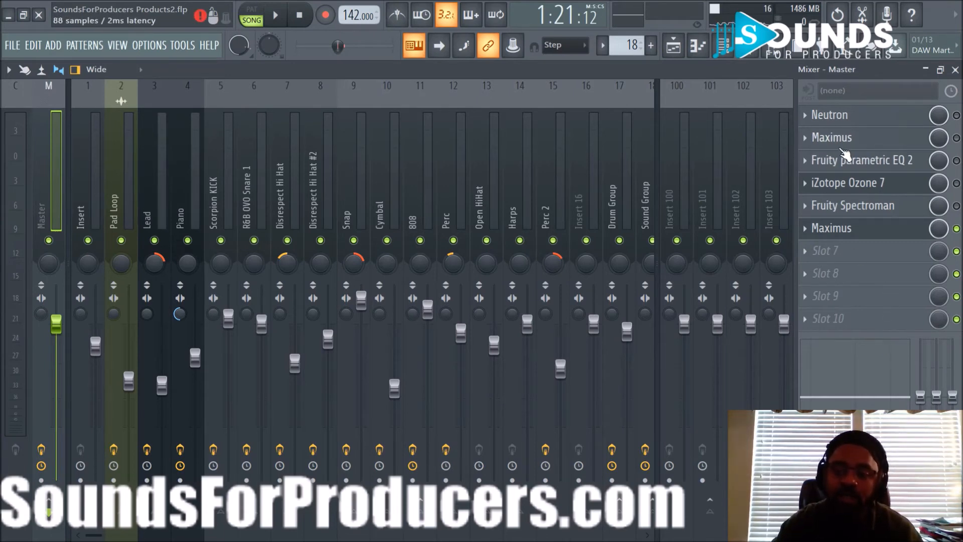
# Step: Reopen and enable the first Maximus with its window centred, bypass the slot 6 Maximus, and play the section once more
pyautogui.click(832, 138)
pyautogui.click(957, 138)
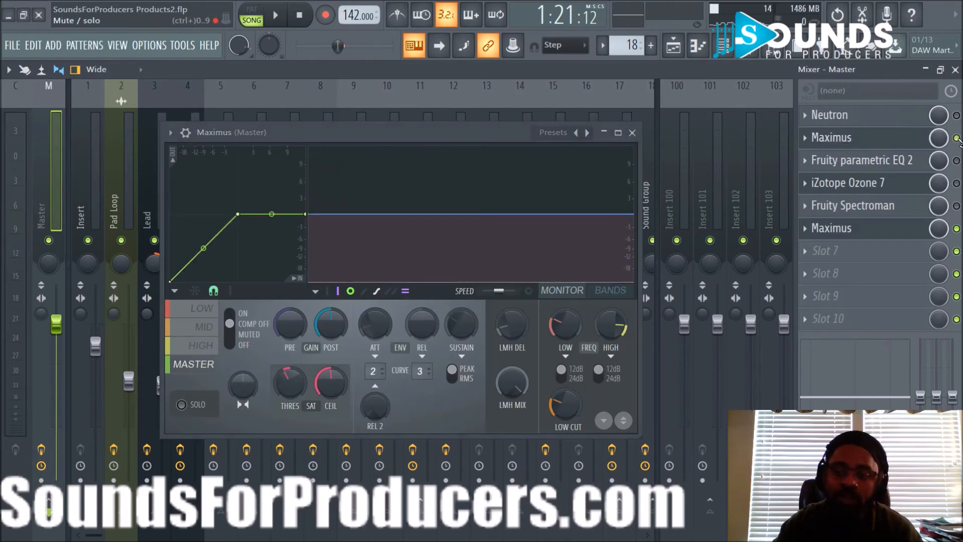
pyautogui.moveTo(440, 138); pyautogui.dragTo(462, 140)
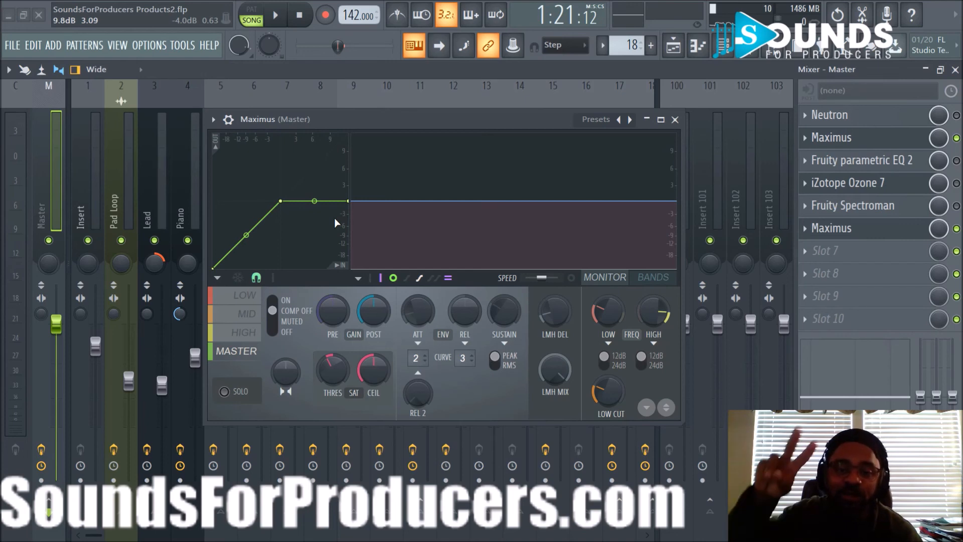
pyautogui.press('space')
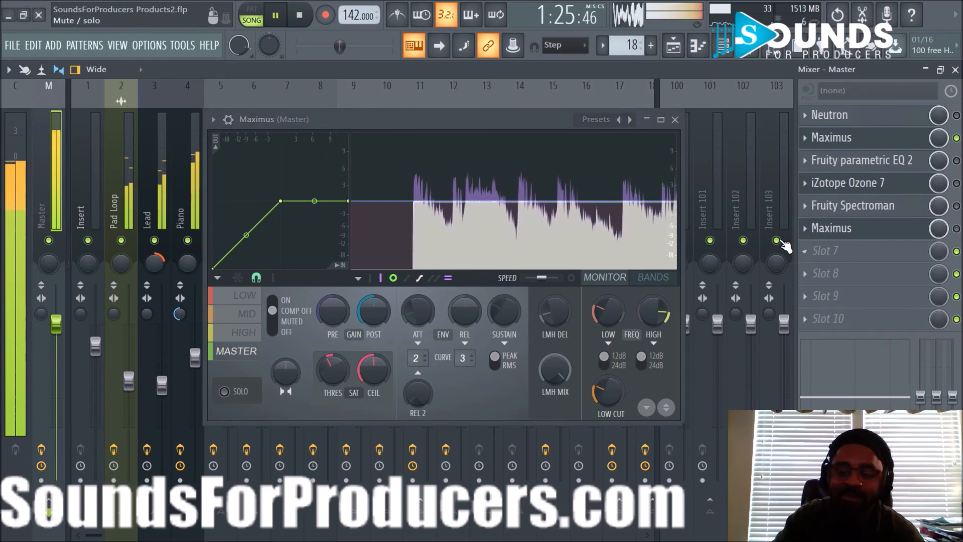
pyautogui.moveTo(537, 123); pyautogui.dragTo(559, 126)
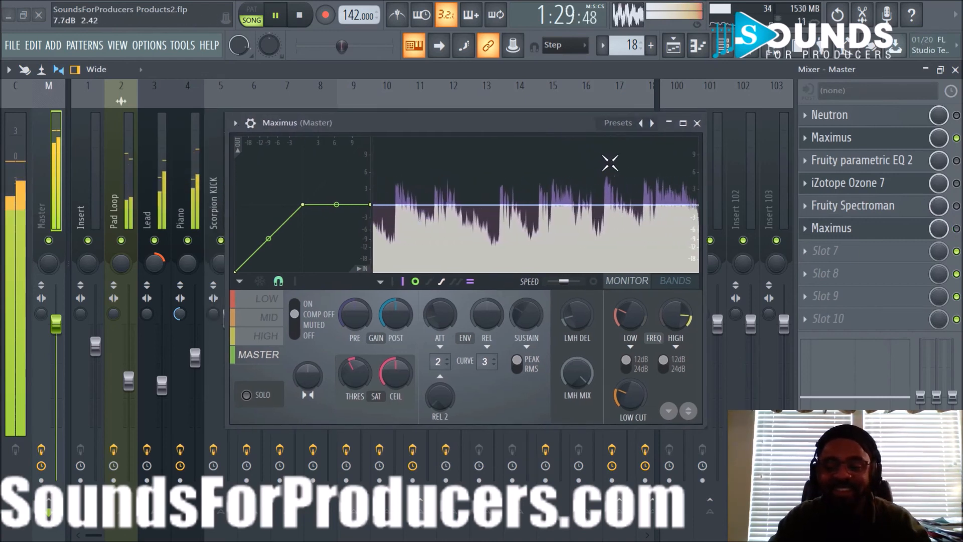
pyautogui.press('space')
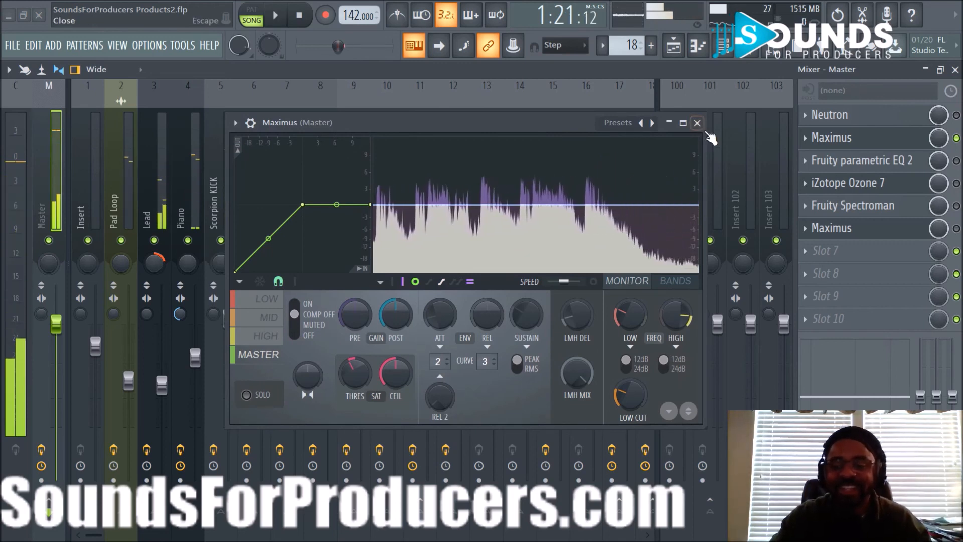